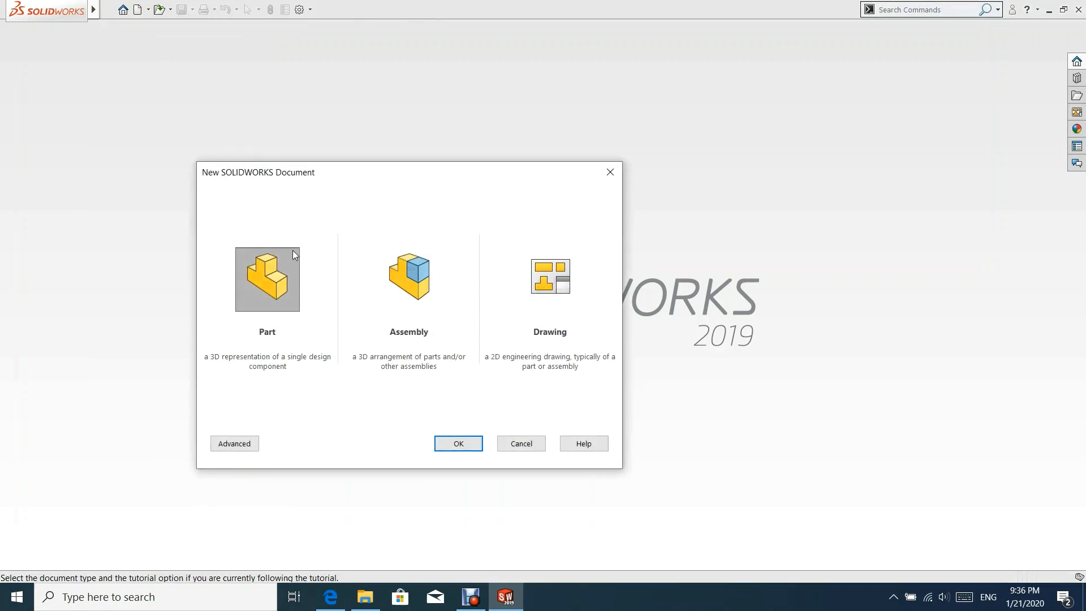
Create a new part document and start a sketch on the Top Plane.
left_click(446, 443)
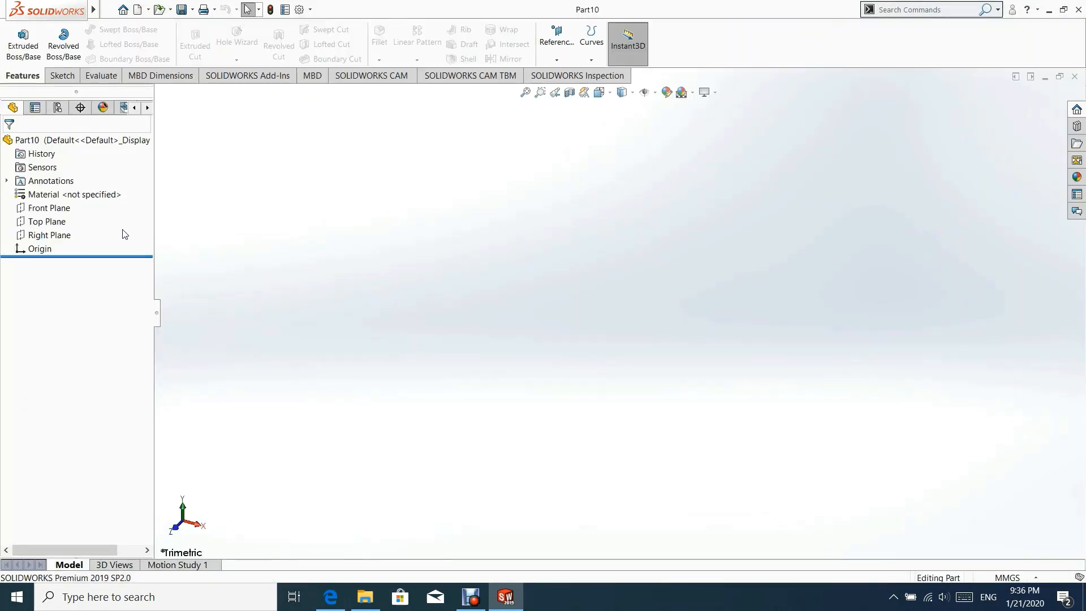
left_click(50, 221)
left_click(73, 206)
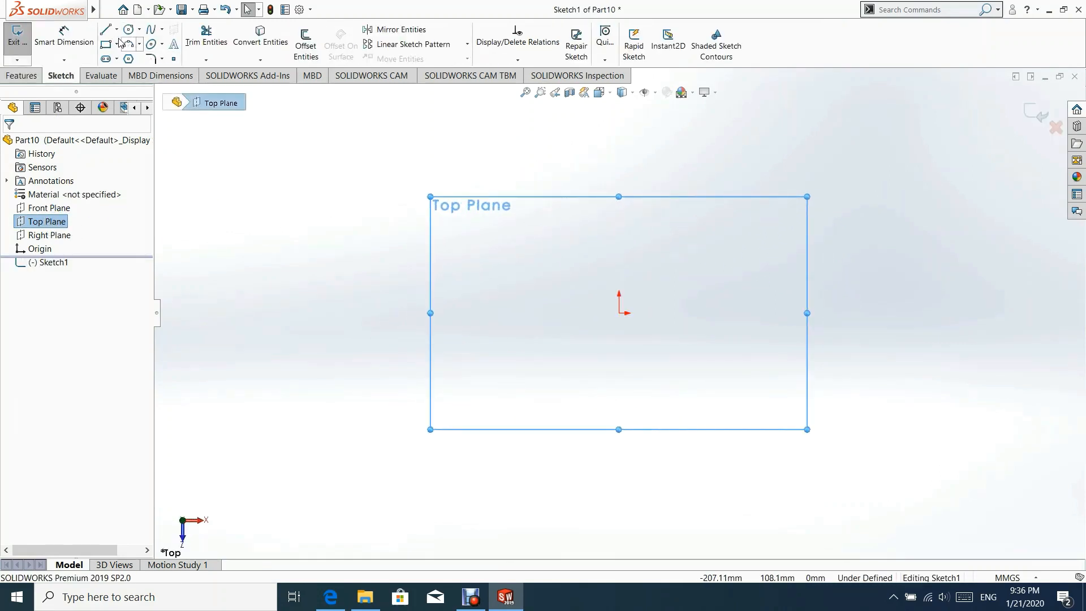
Draw a horizontal construction centerline about 181 mm long, passing through the origin.
left_click(117, 30)
left_click(125, 59)
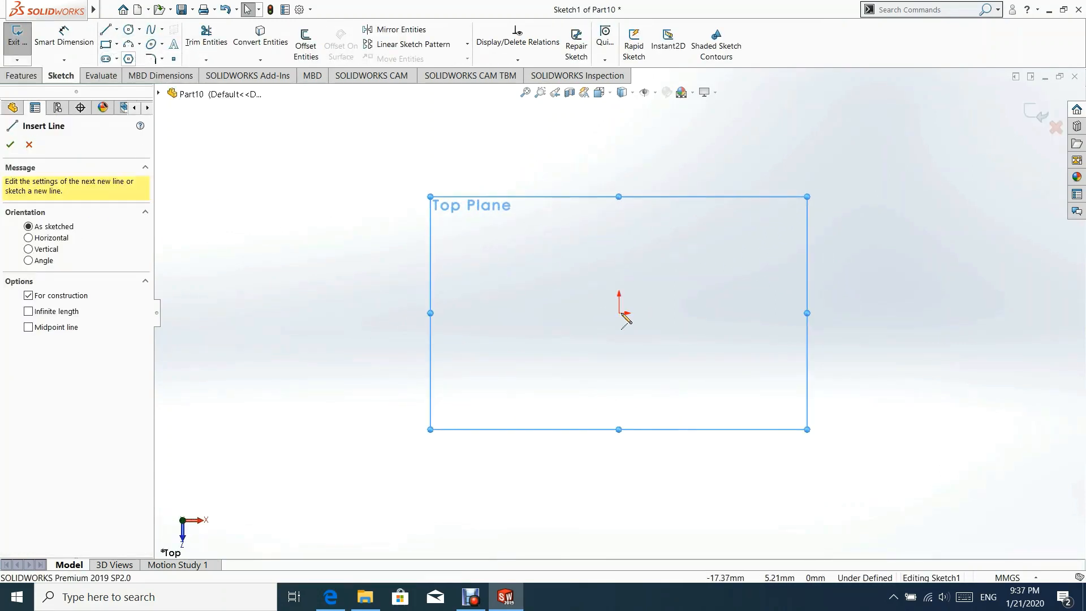
left_click(621, 312)
left_click(873, 312)
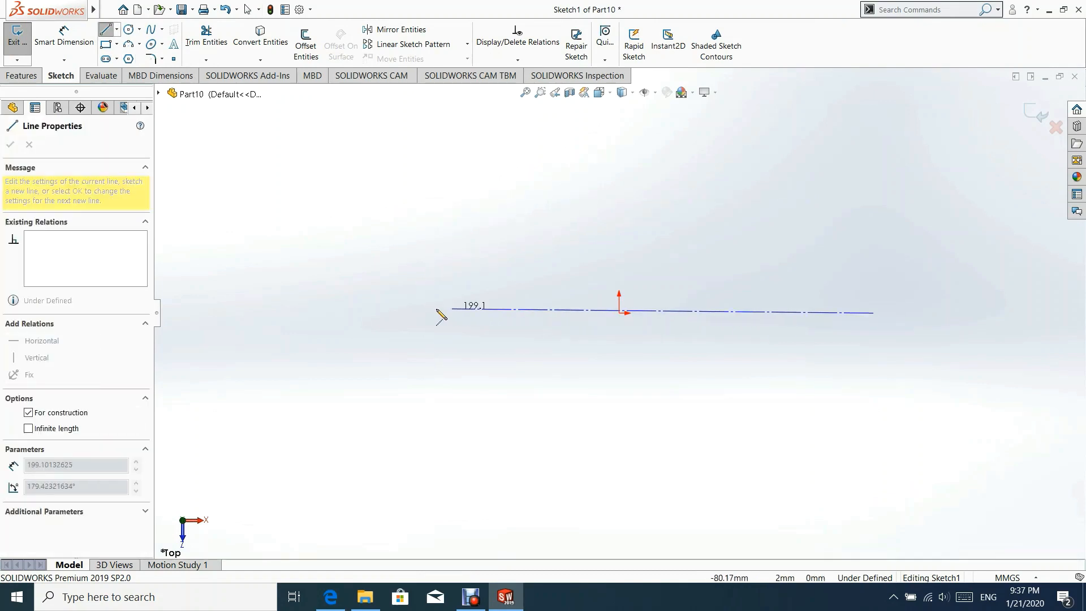
left_click(490, 313)
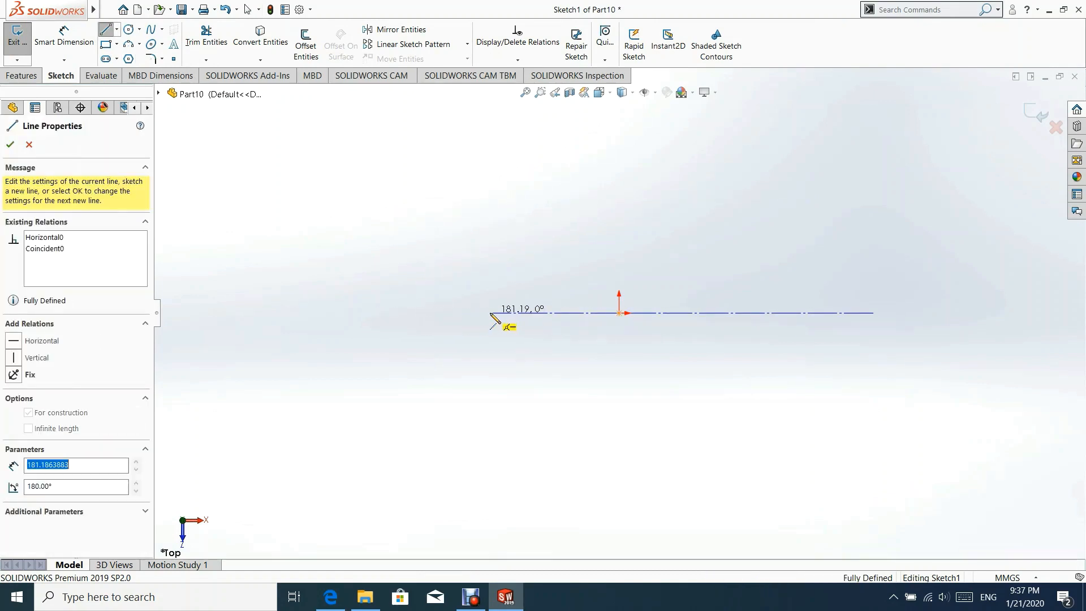
key("Escape")
Make the centerline's midpoint coincident with the origin and stretch its right endpoint to about 141 mm from the origin.
left_click(691, 312)
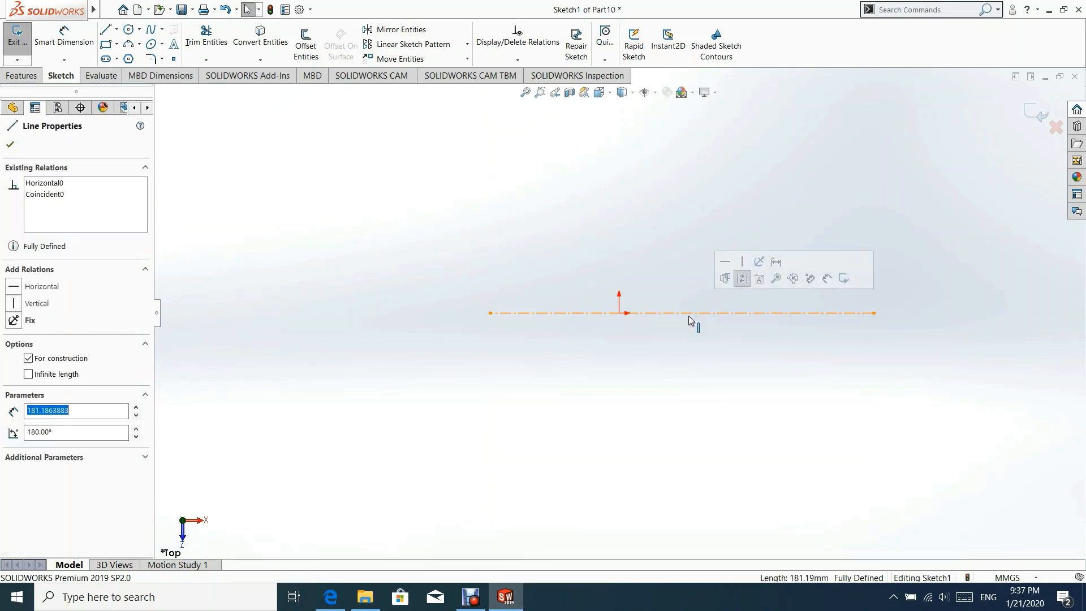
left_click(618, 315, "ctrl")
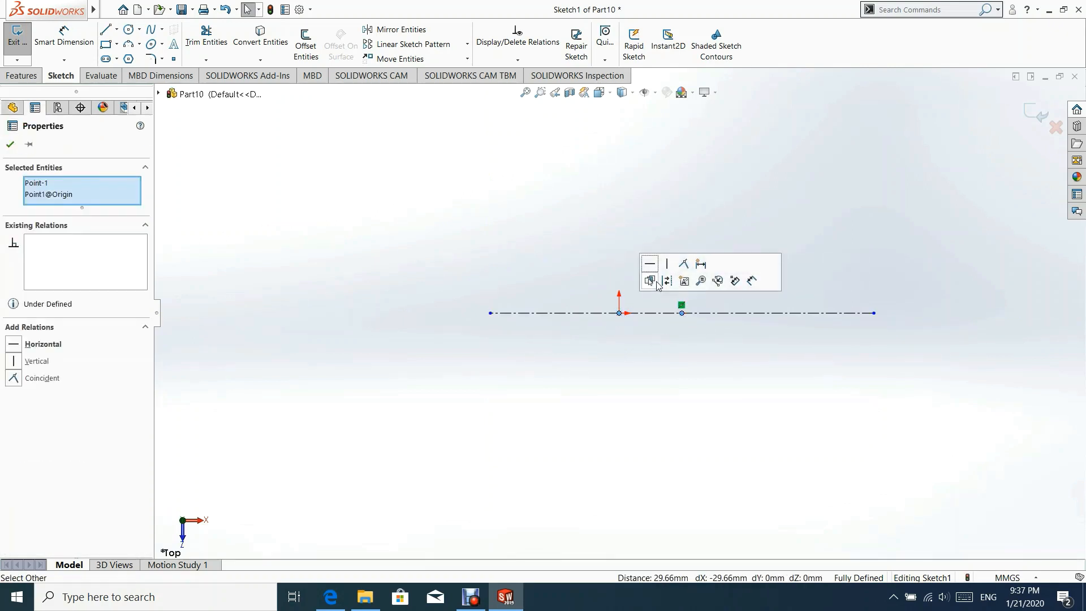
left_click(688, 265)
key("Escape")
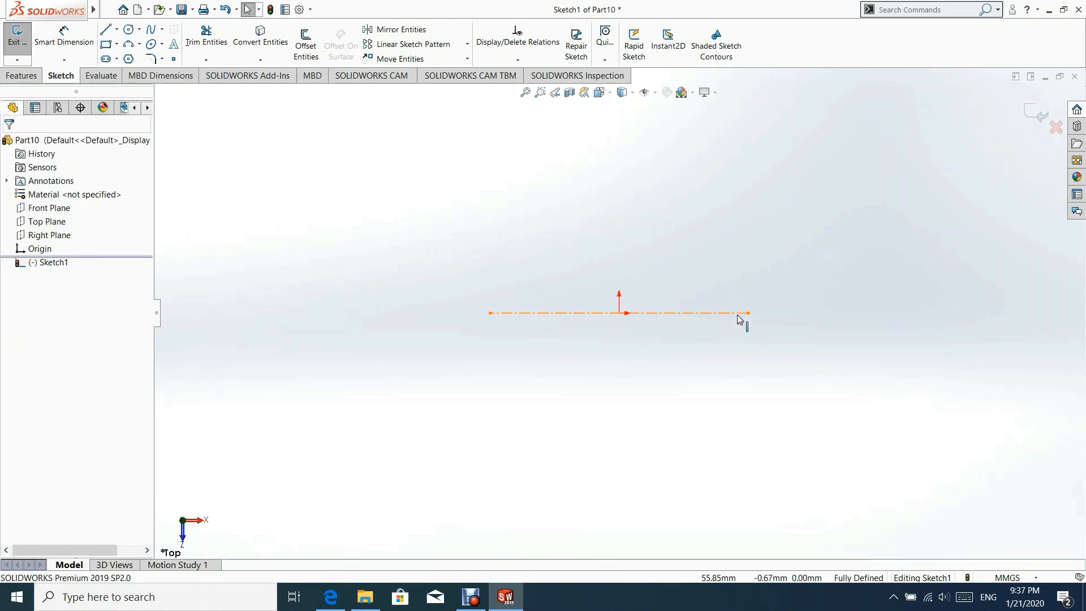
left_click_drag(749, 313, 918, 312)
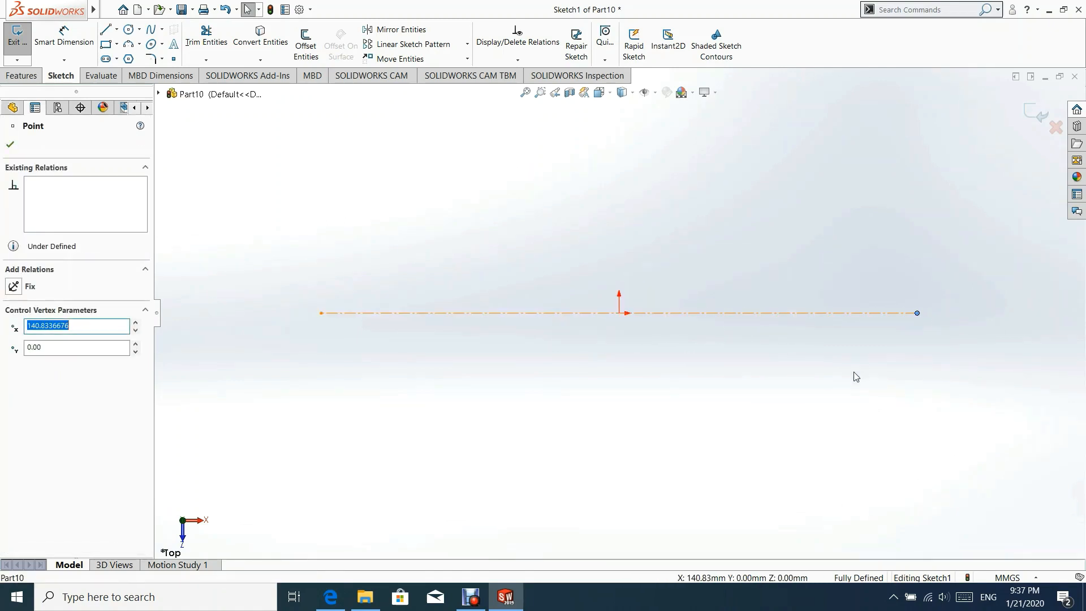
key("Escape")
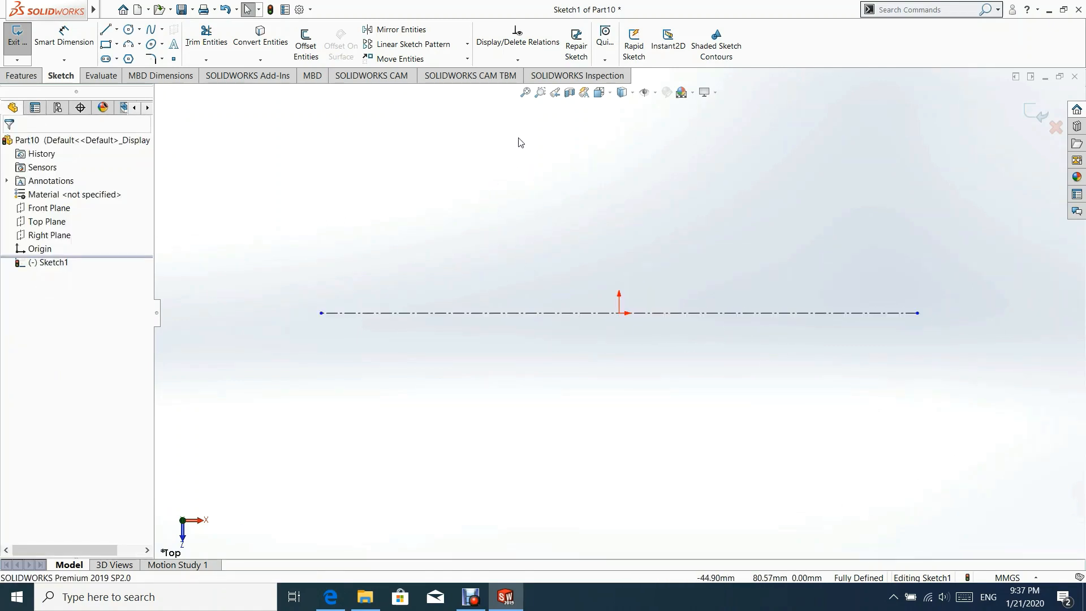
Sketch two adjoining corner rectangles above the centerline: about 31 by 29 mm at the right and about 135 by 21 mm extending left.
left_click(106, 46)
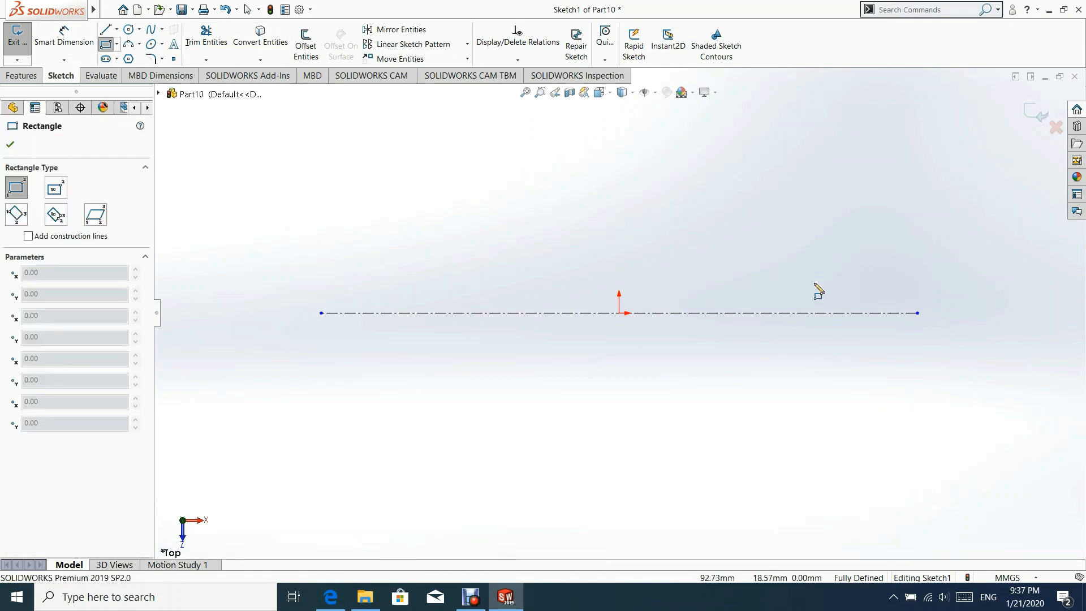
left_click(831, 312)
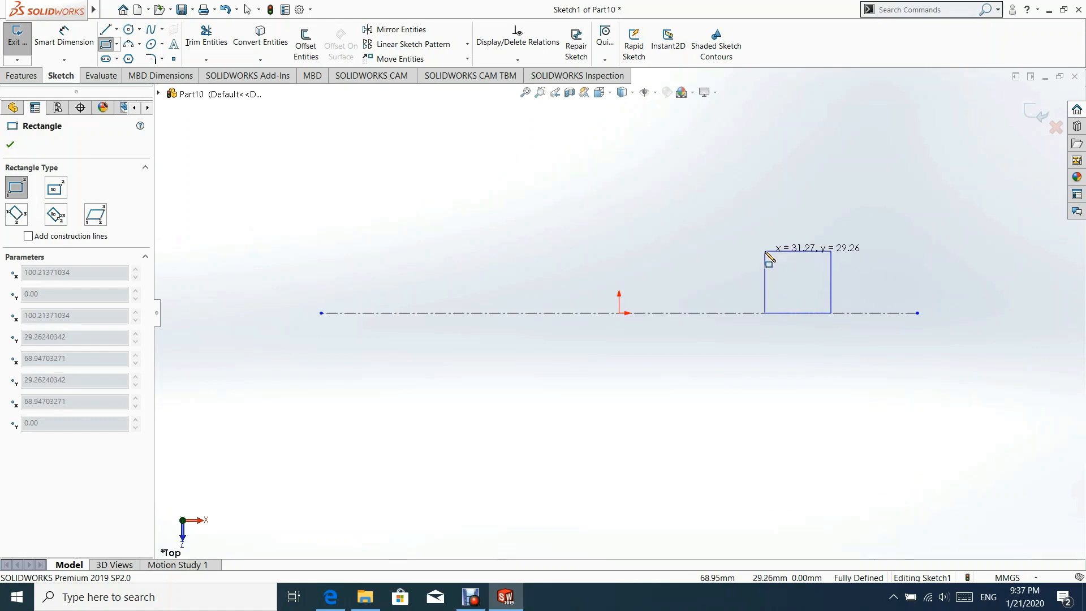
left_click(765, 251)
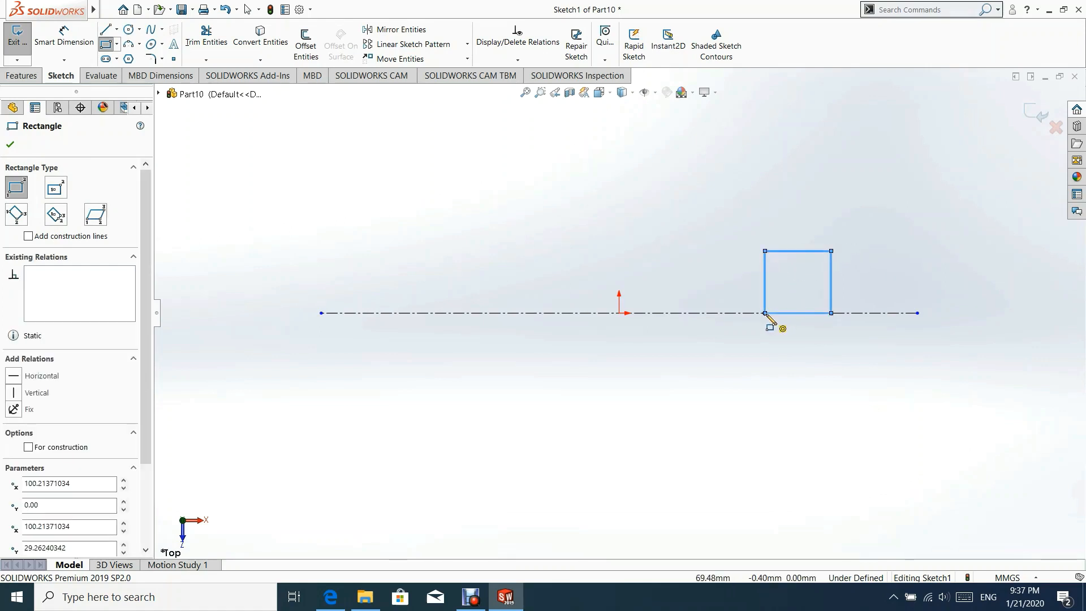
left_click(765, 312)
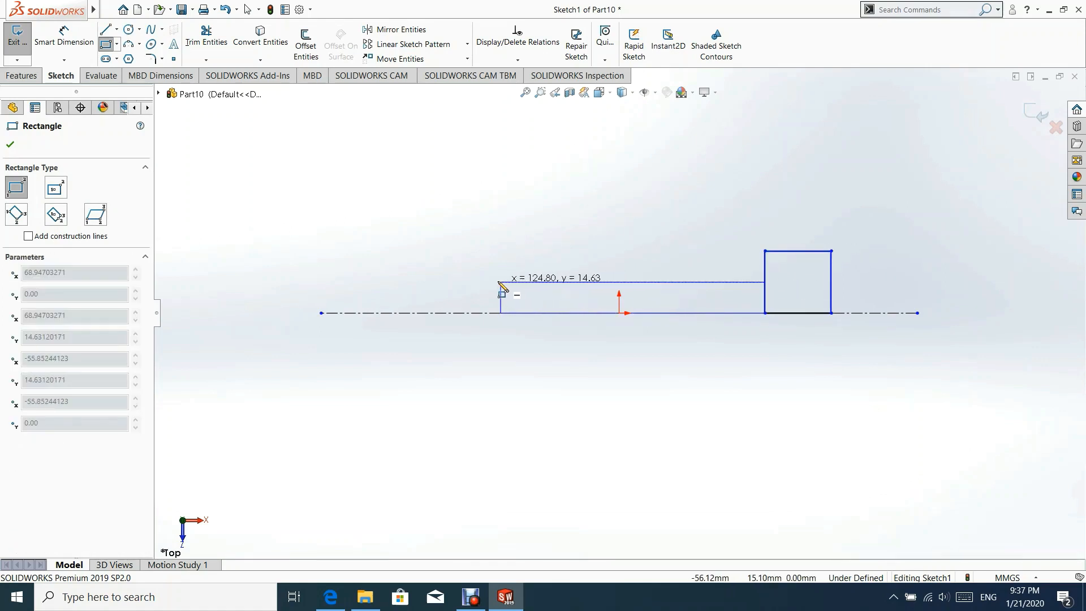
left_click(480, 269)
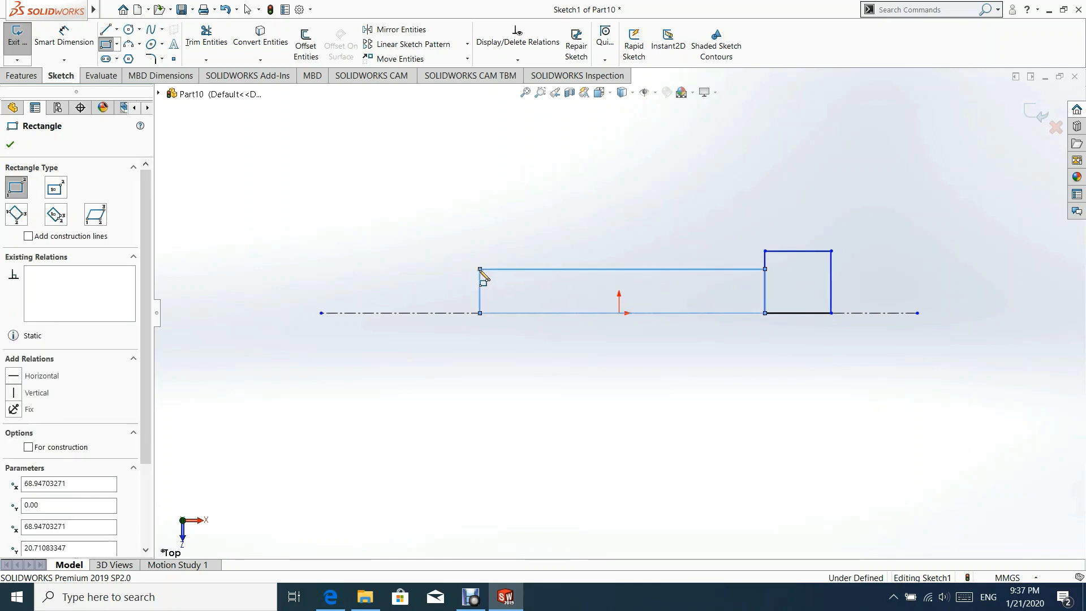
Continue the stepped profile leftward with three adjoining rectangles on the centerline, about 9 by 17 mm, 17 by 15 mm and 17 by 19 mm.
left_click(480, 313)
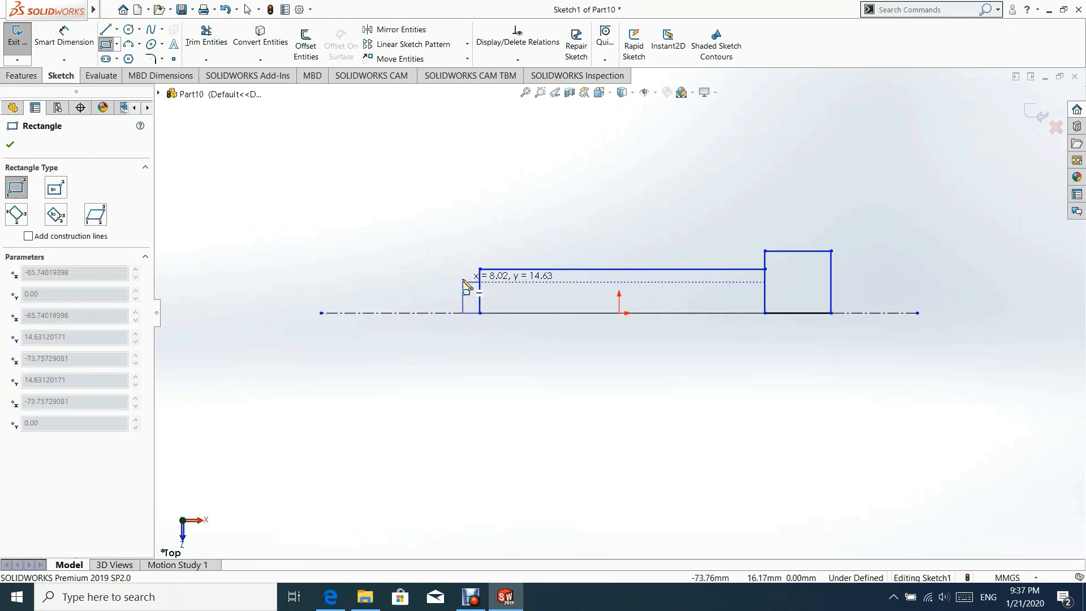
left_click(462, 276)
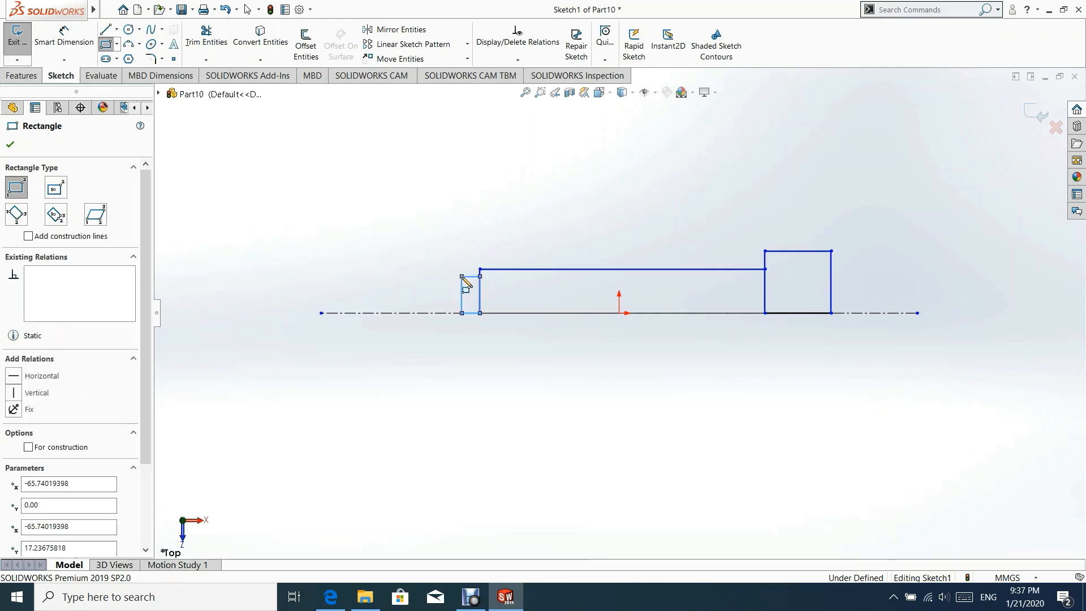
left_click(462, 313)
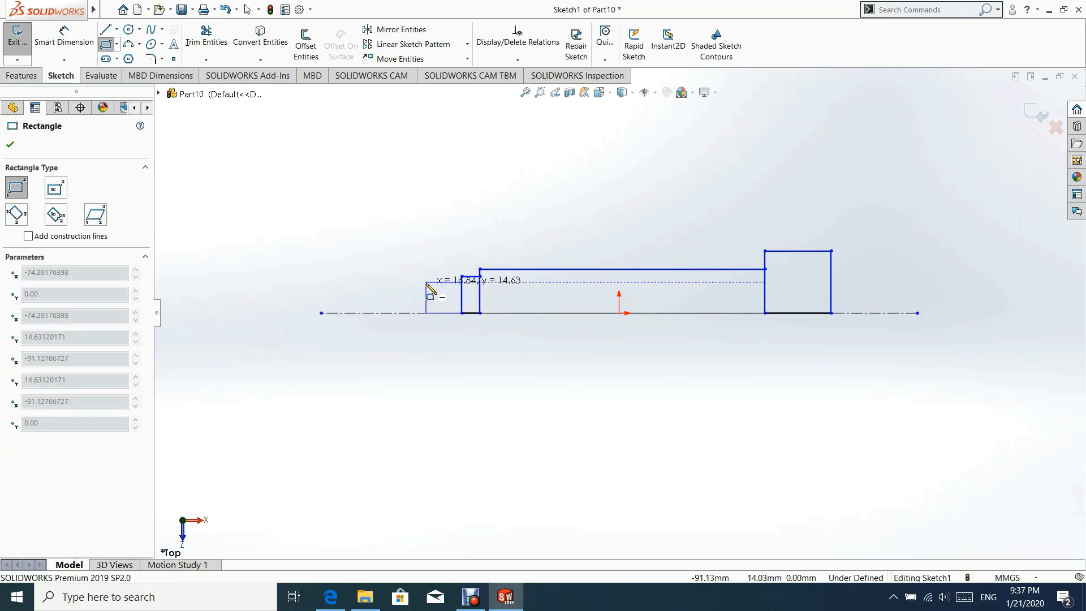
left_click(426, 282)
left_click(426, 313)
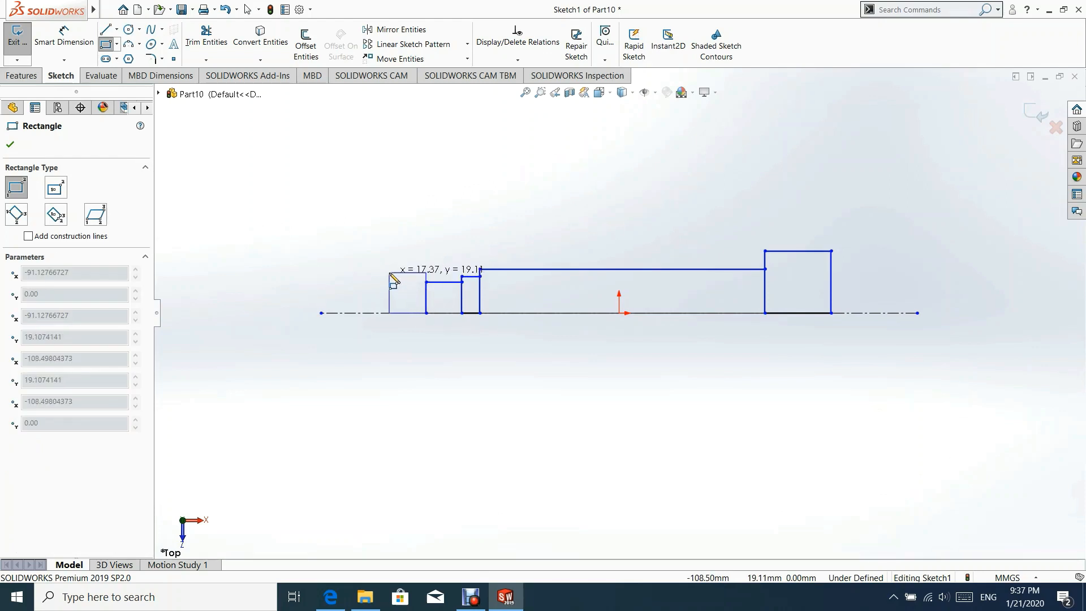
left_click(390, 272)
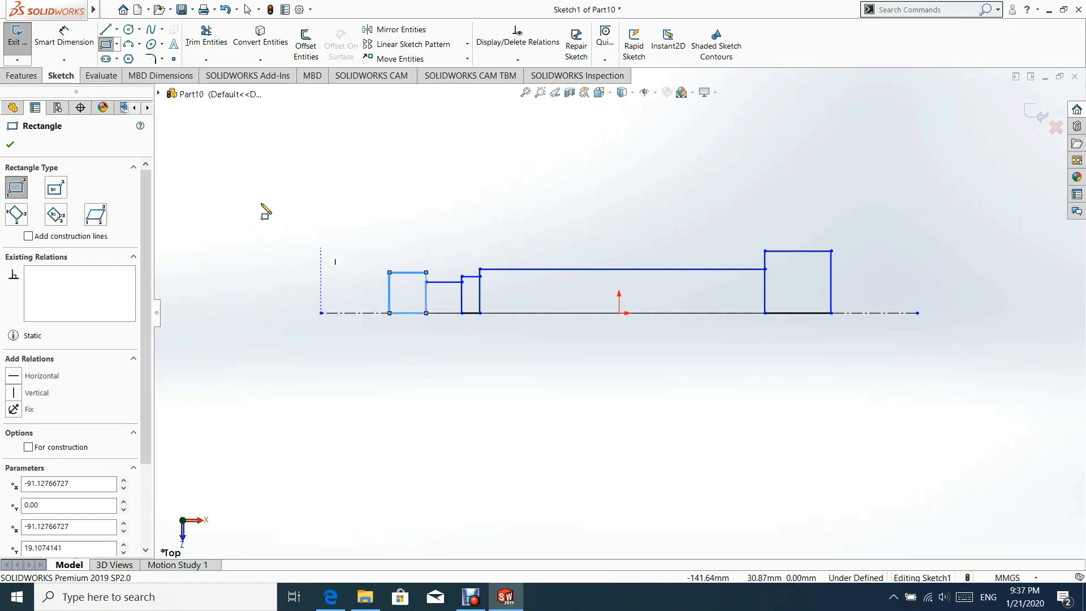
Draw a slanted line about 25 mm long from the leftmost rectangle's upper-left corner down to the centerline.
left_click(106, 29)
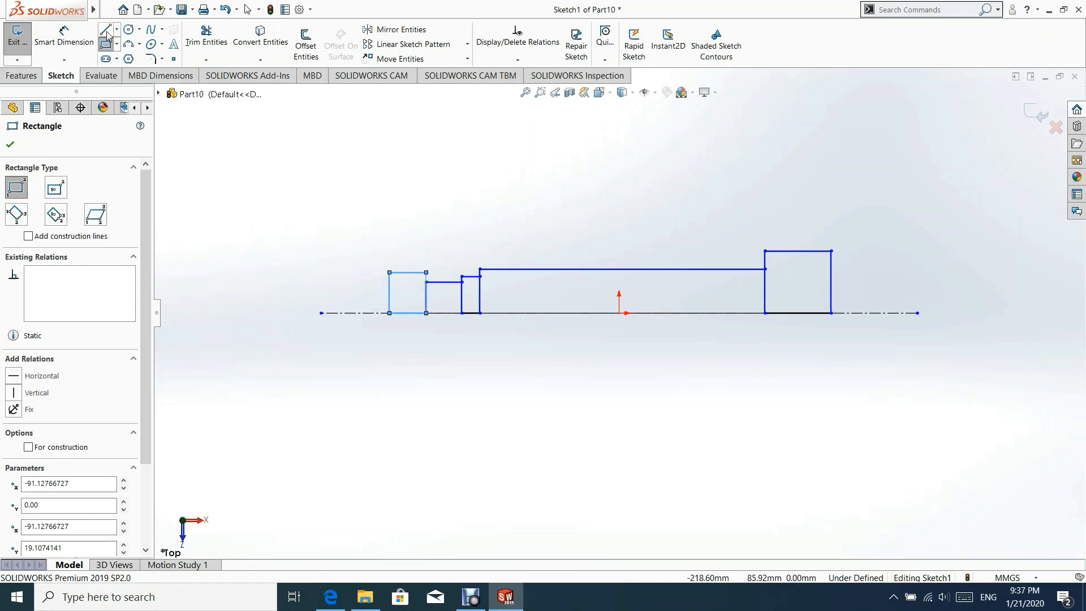
left_click(389, 272)
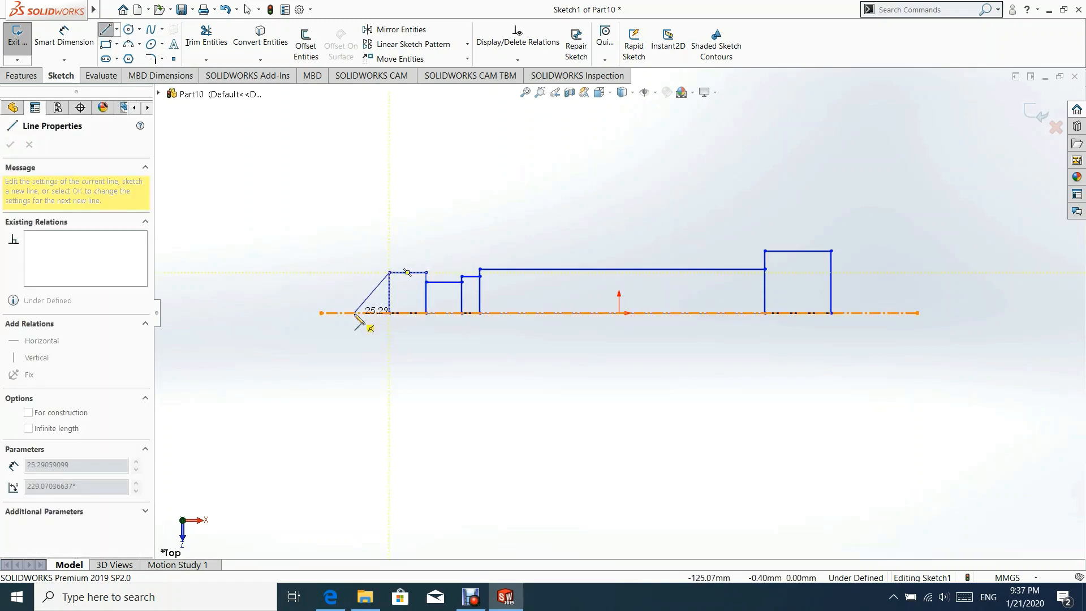
left_click(354, 313)
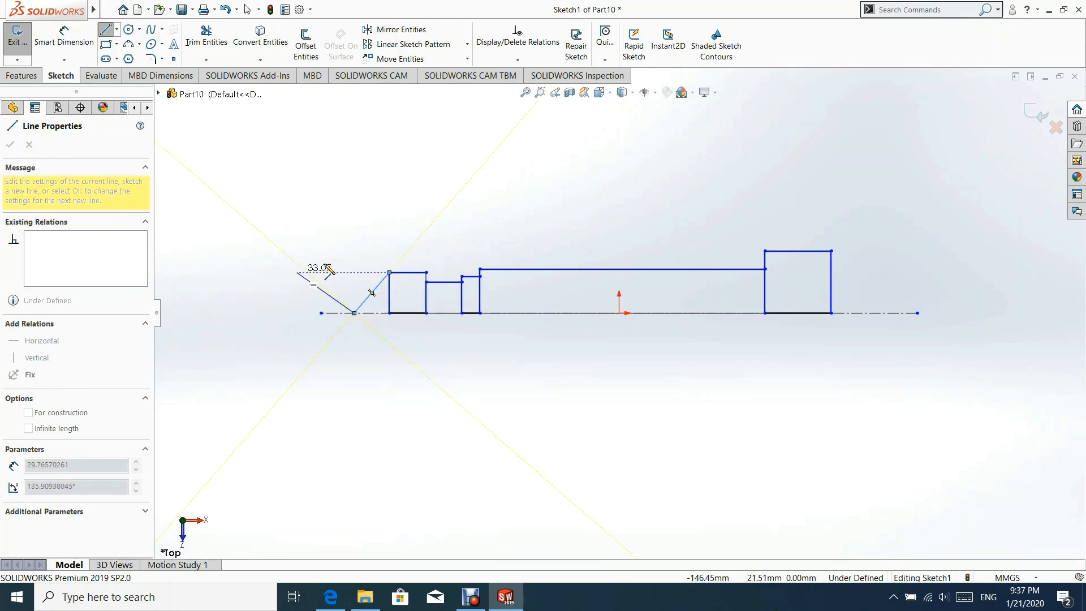
key("Escape")
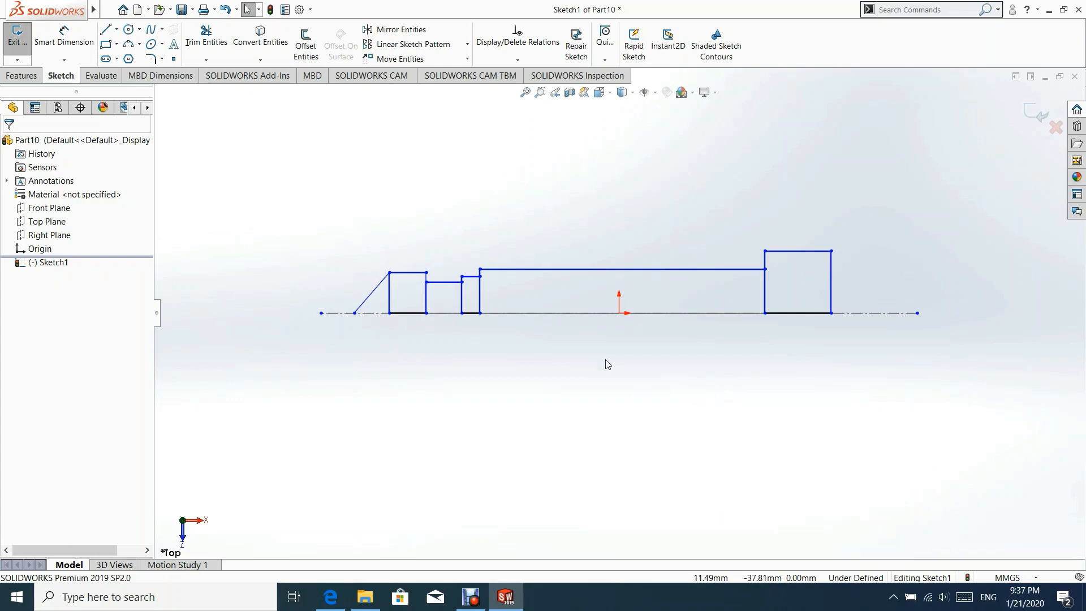
left_click(71, 32)
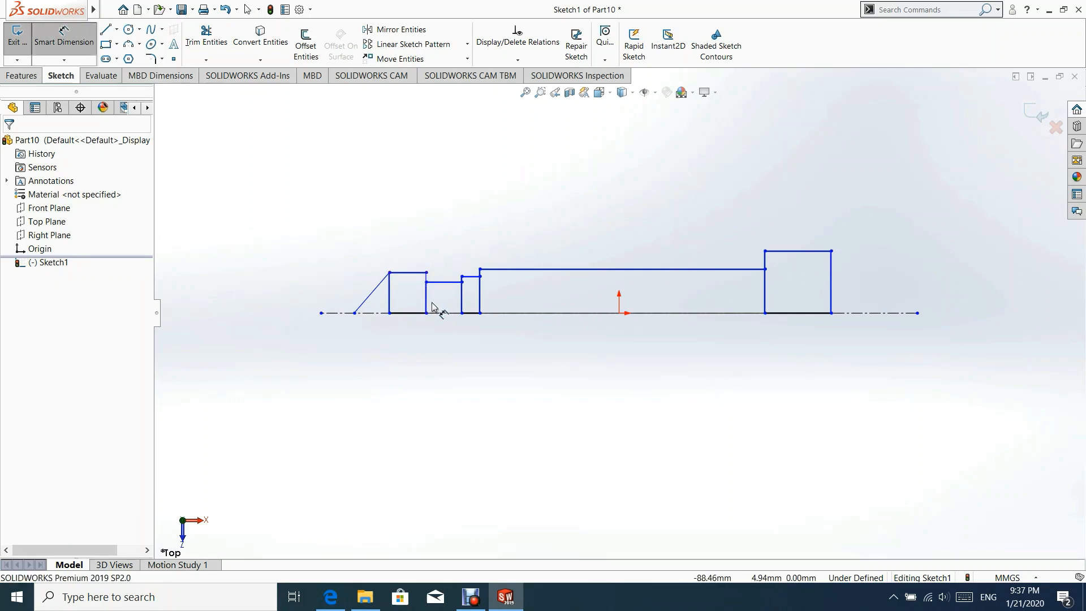
left_click(481, 299)
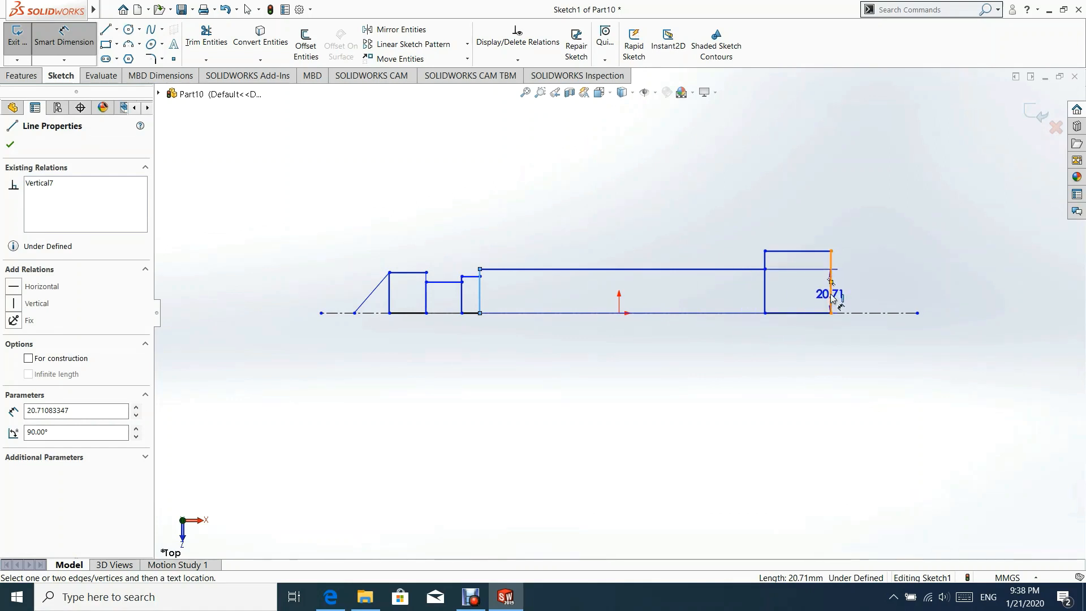
key("Escape")
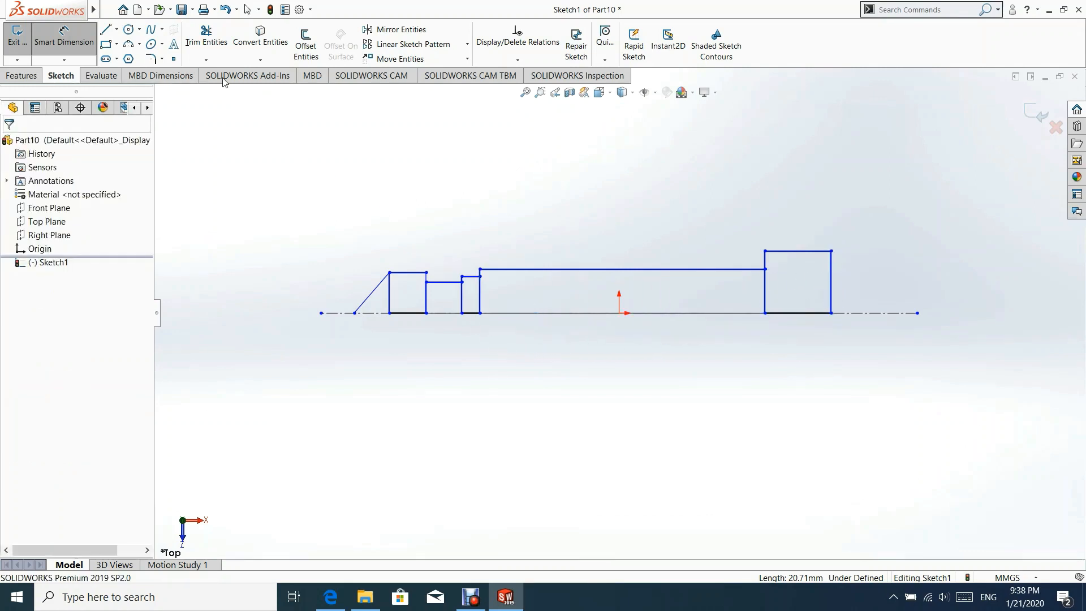
Add a narrow rectangle about 5 by 29 mm against the right side of the rightmost rectangle, reaching down to the centerline.
left_click(106, 44)
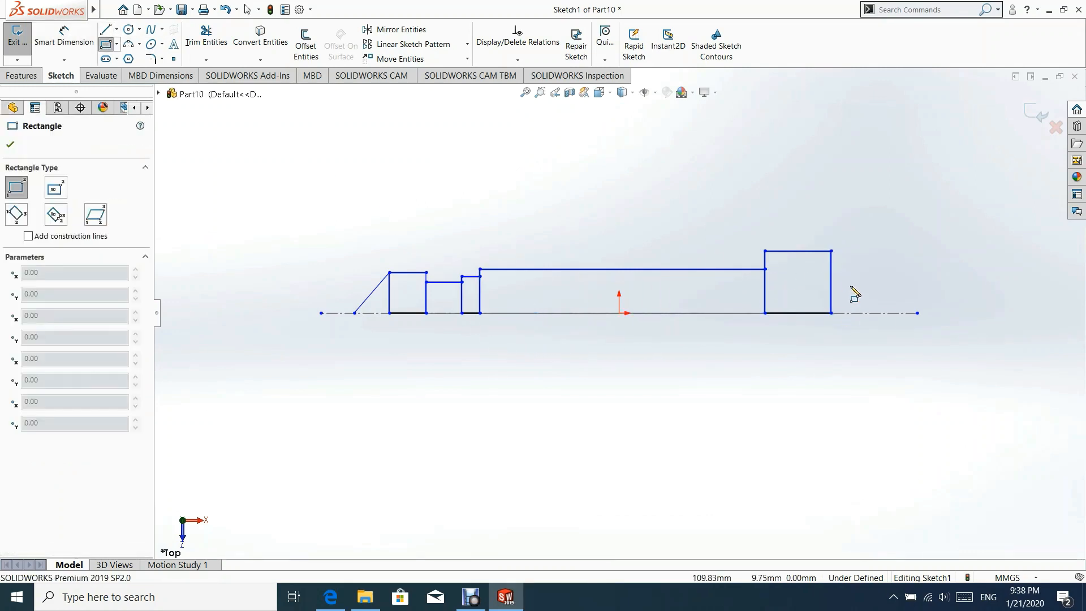
left_click(831, 250)
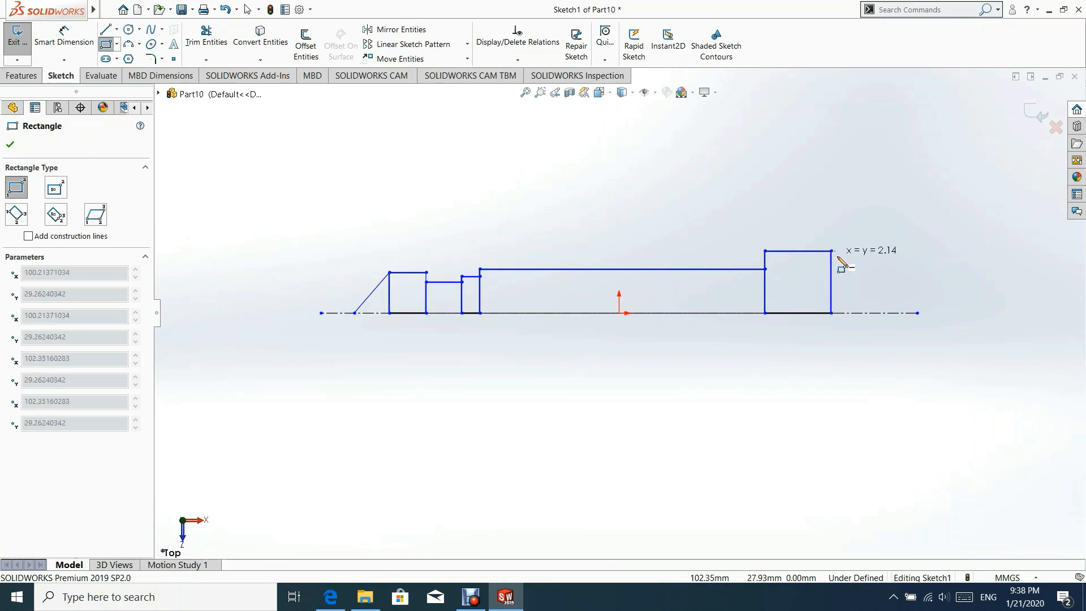
left_click(843, 313)
left_click(11, 144)
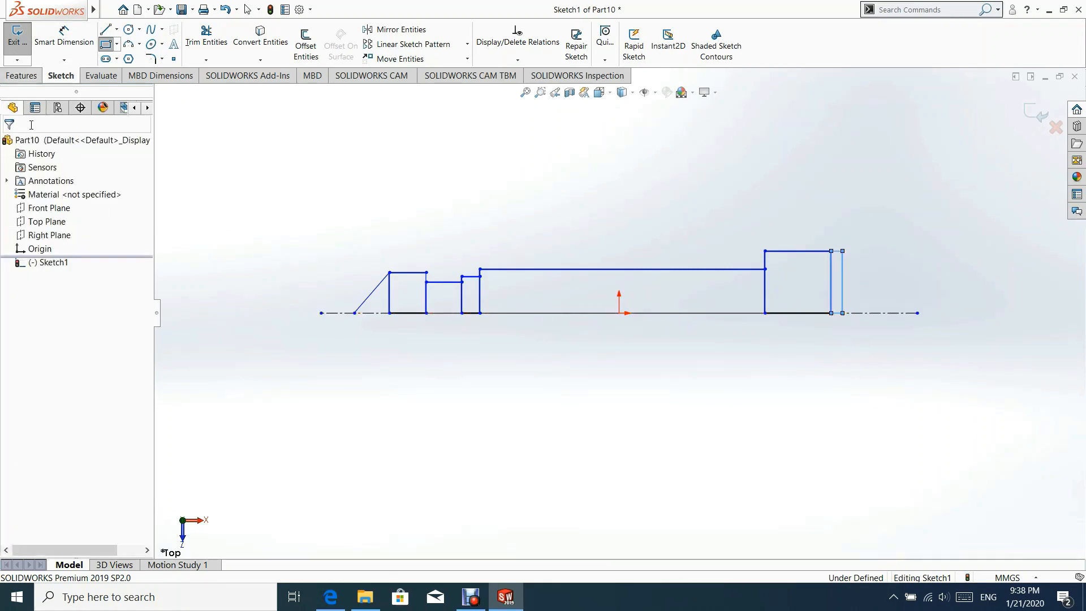
Dimension the distance from the long rectangle's left edge to the profile's rightmost edge as 121 mm.
left_click(64, 37)
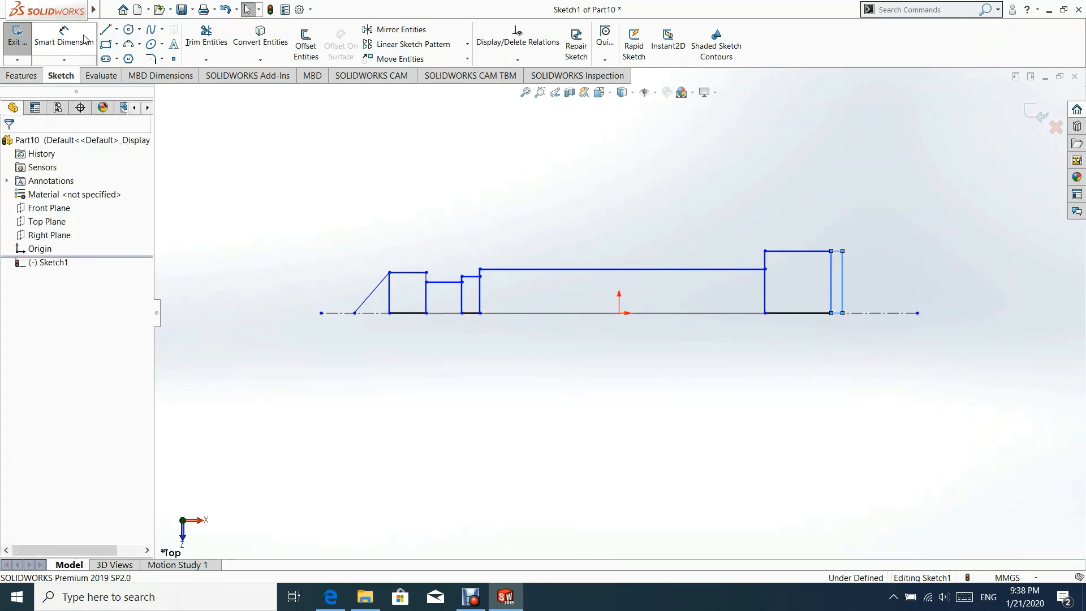
left_click(842, 281)
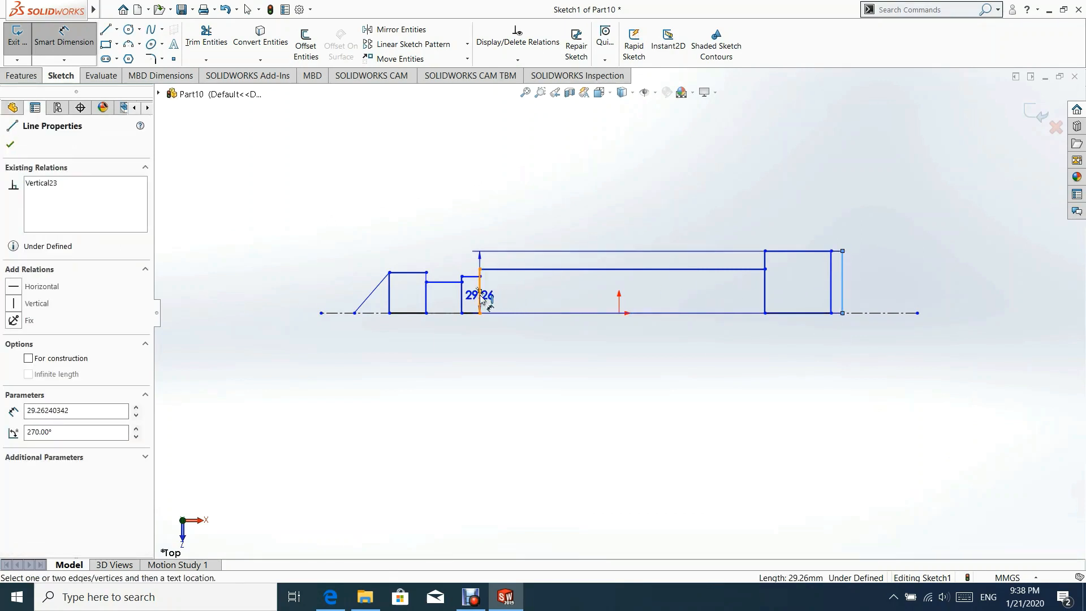
left_click(480, 294)
left_click(650, 376)
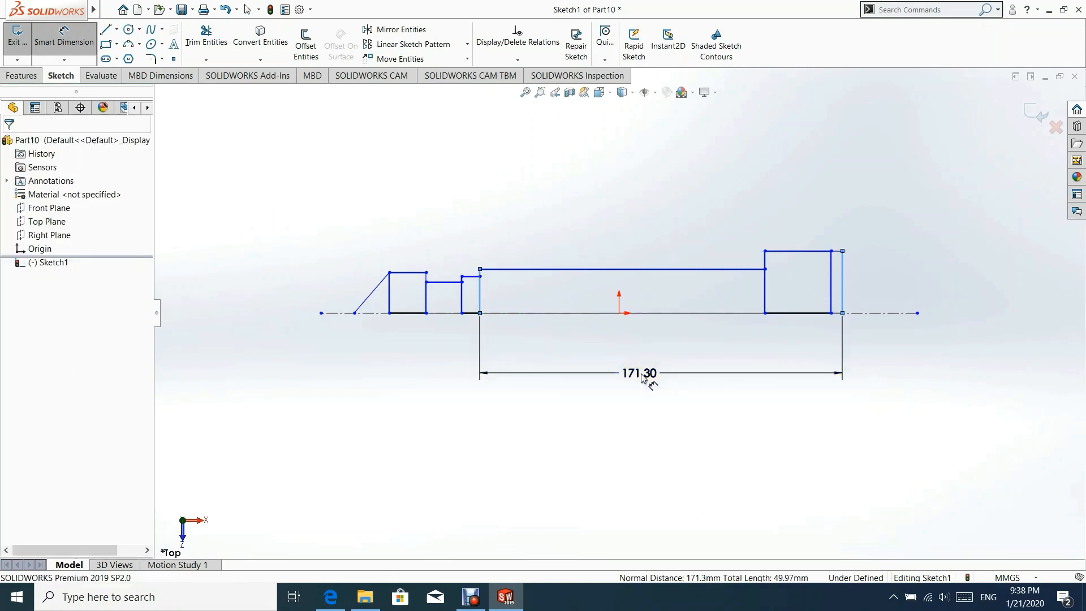
type("121")
key("Return")
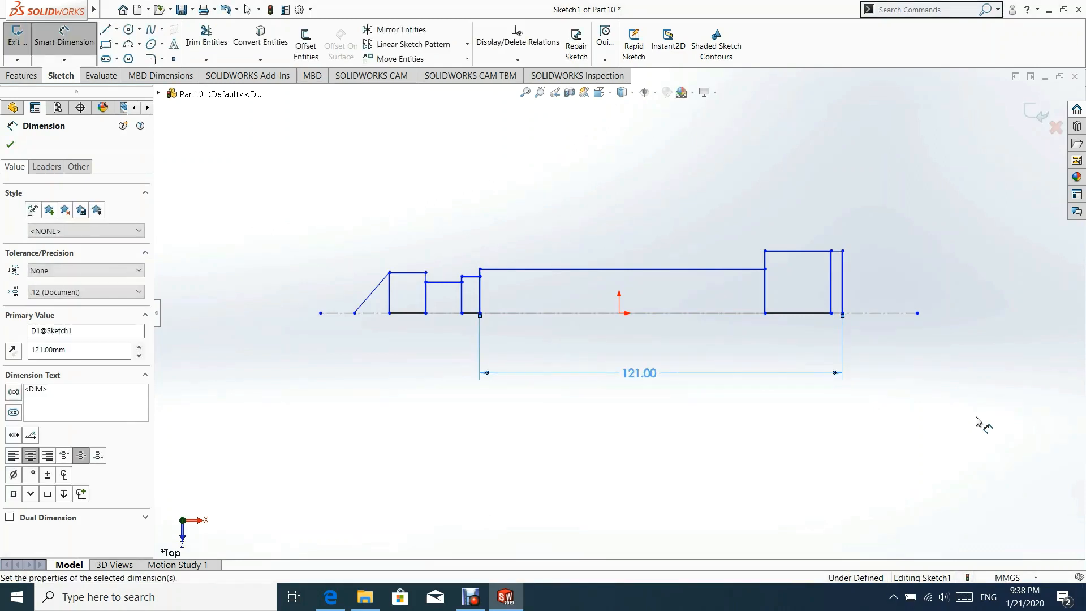
left_click(10, 146)
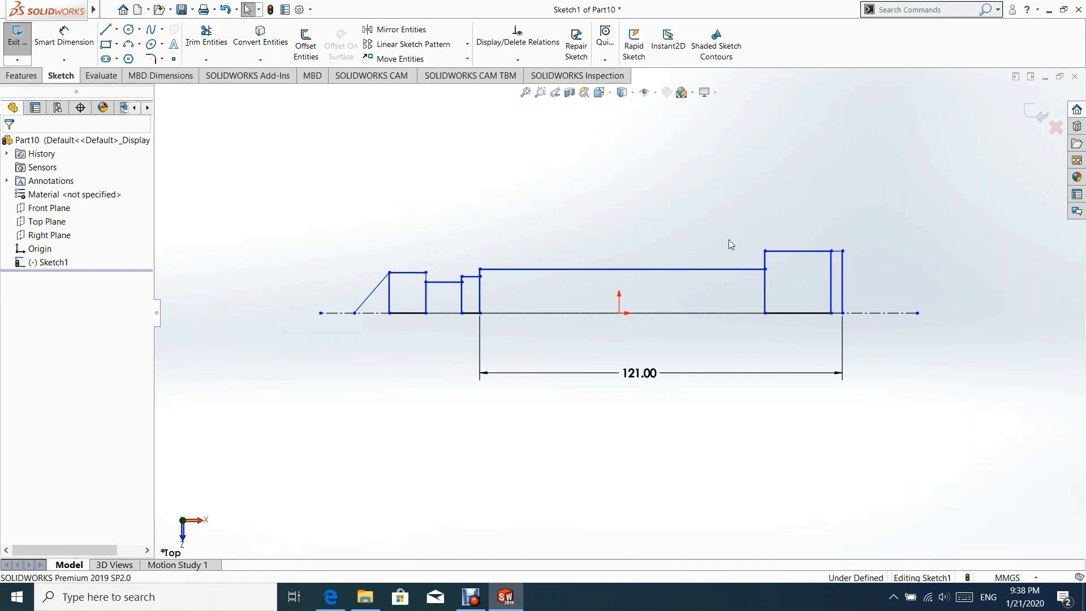
Dimension the large right-hand rectangle's top edge about the centerline as a 25 mm diameter.
left_click(67, 44)
left_click(814, 251)
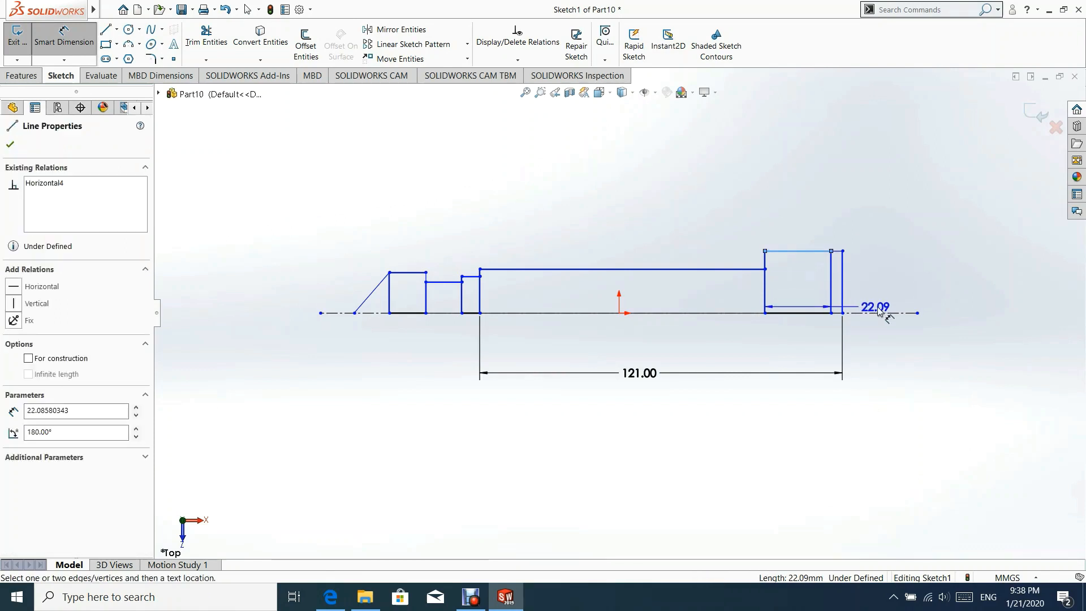
left_click(884, 314)
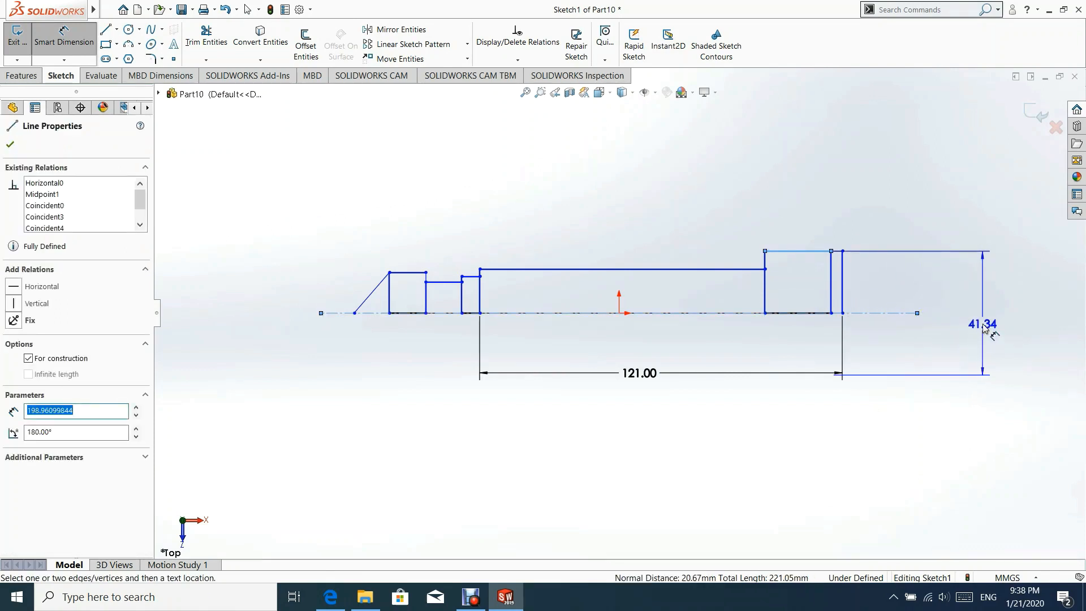
left_click(985, 328)
type("25")
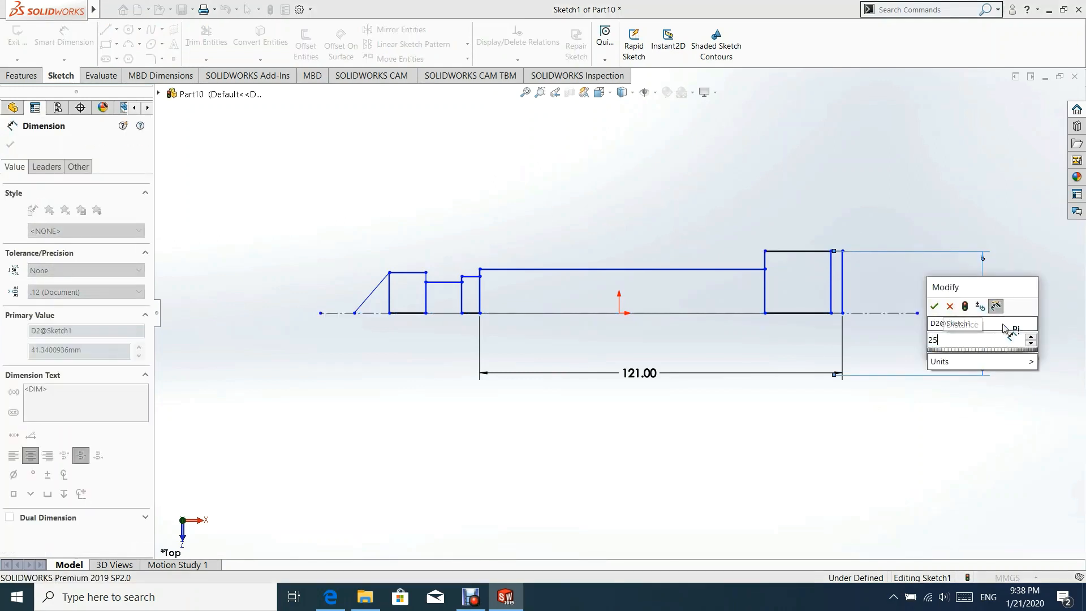
key("Return")
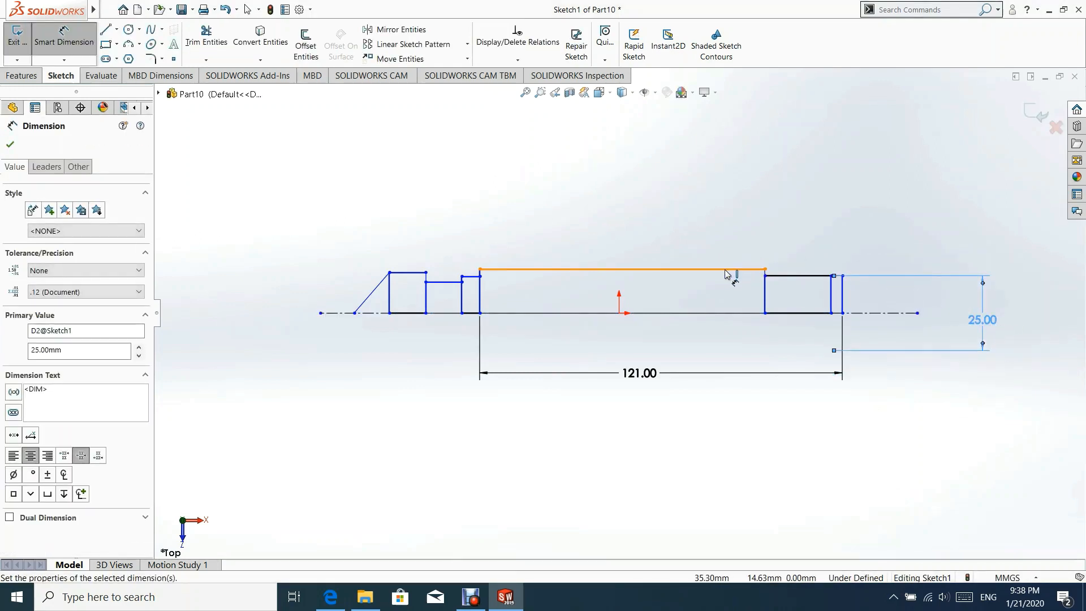
Dimension the long rectangle's top edge about the centerline as a 20 mm diameter.
left_click(725, 271)
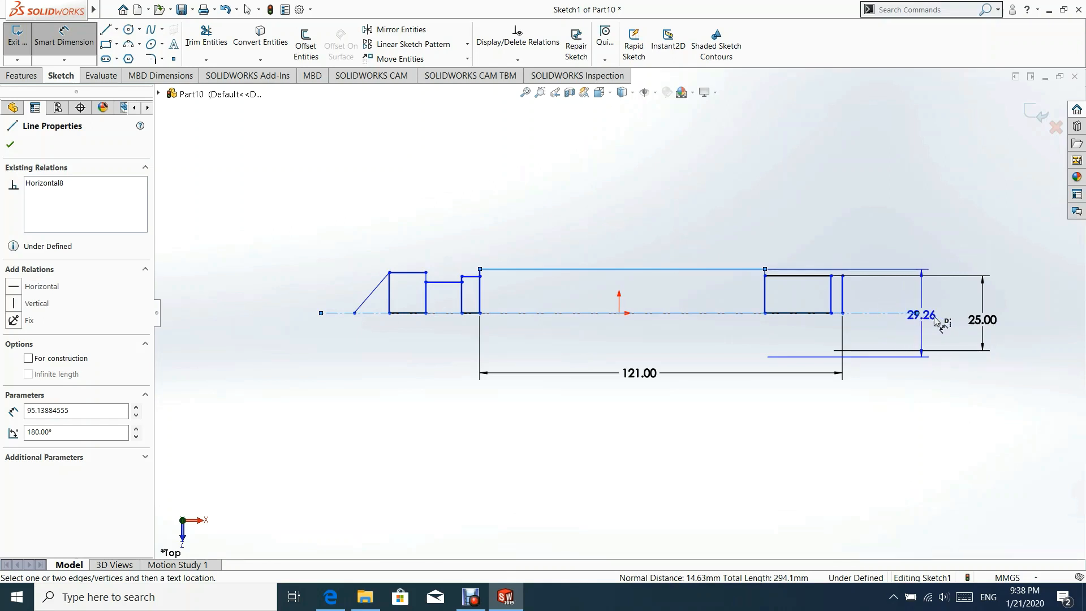
left_click(939, 321)
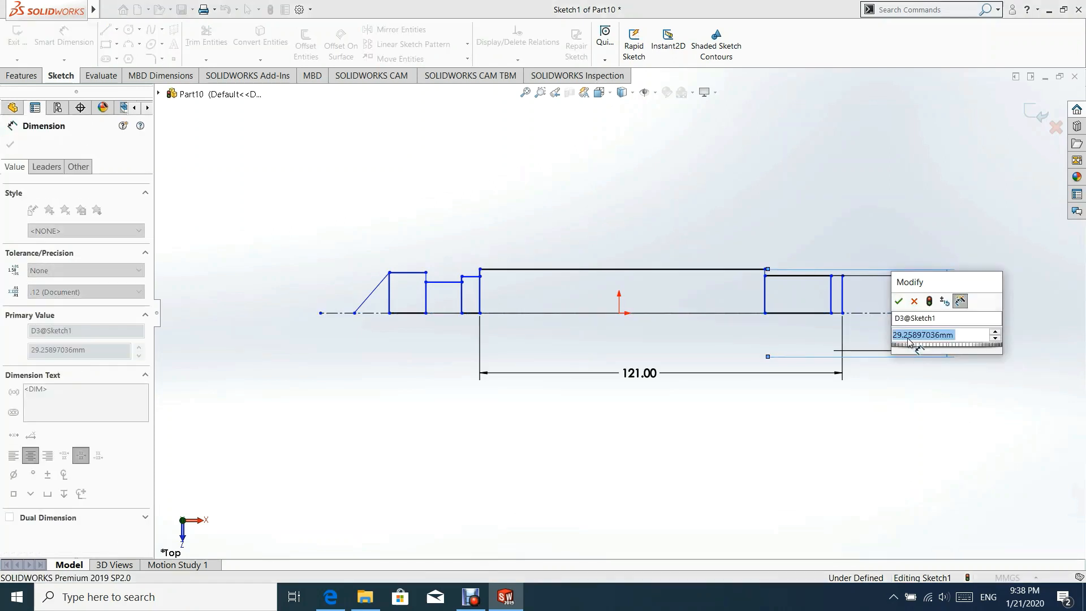
type("20")
key("Return")
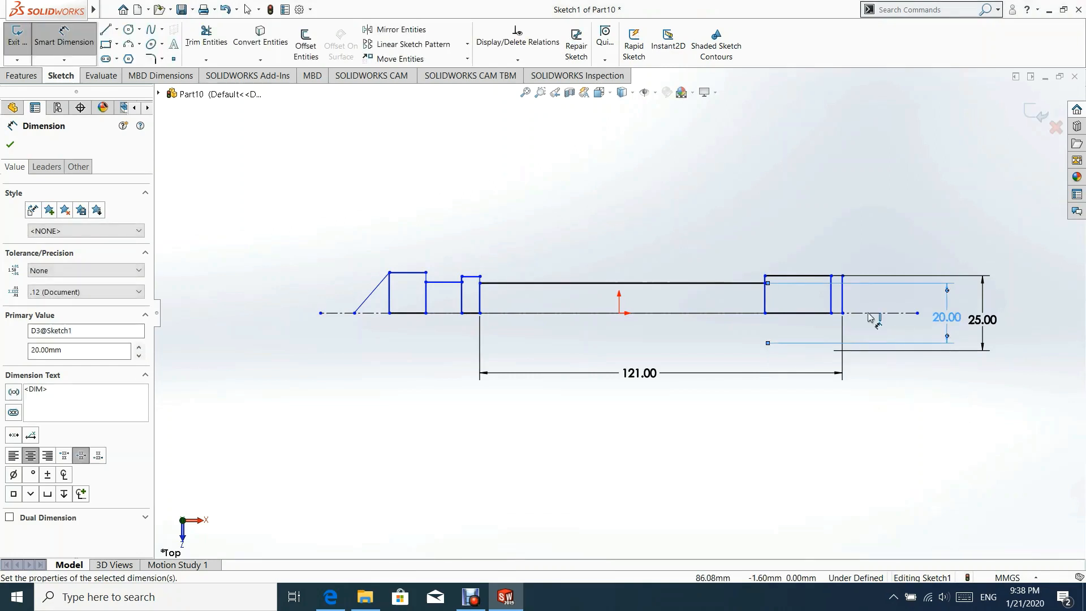
left_click(10, 146)
key("Escape")
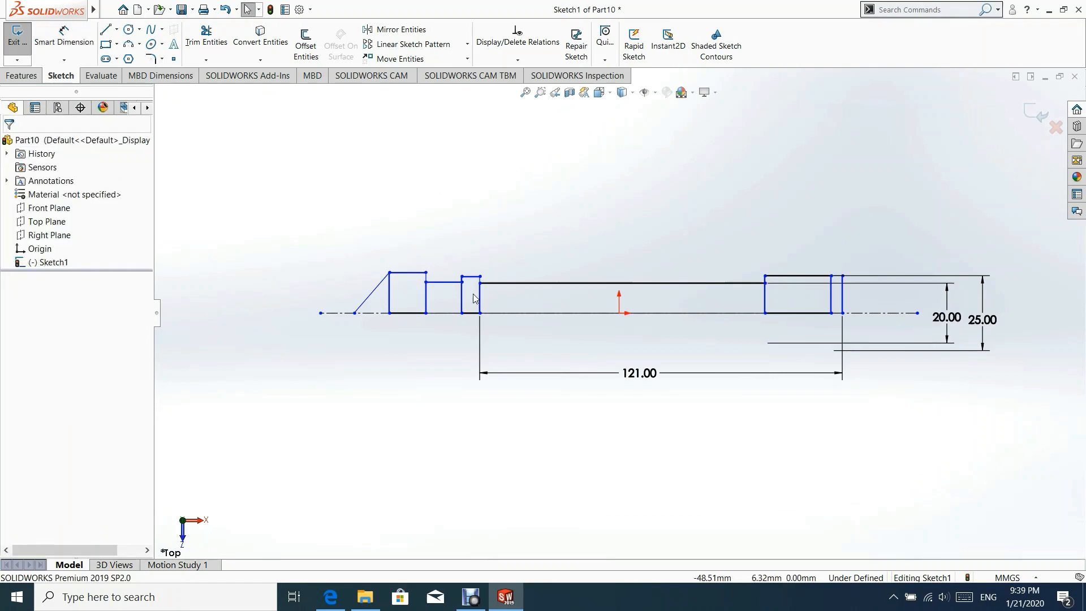
left_click(64, 37)
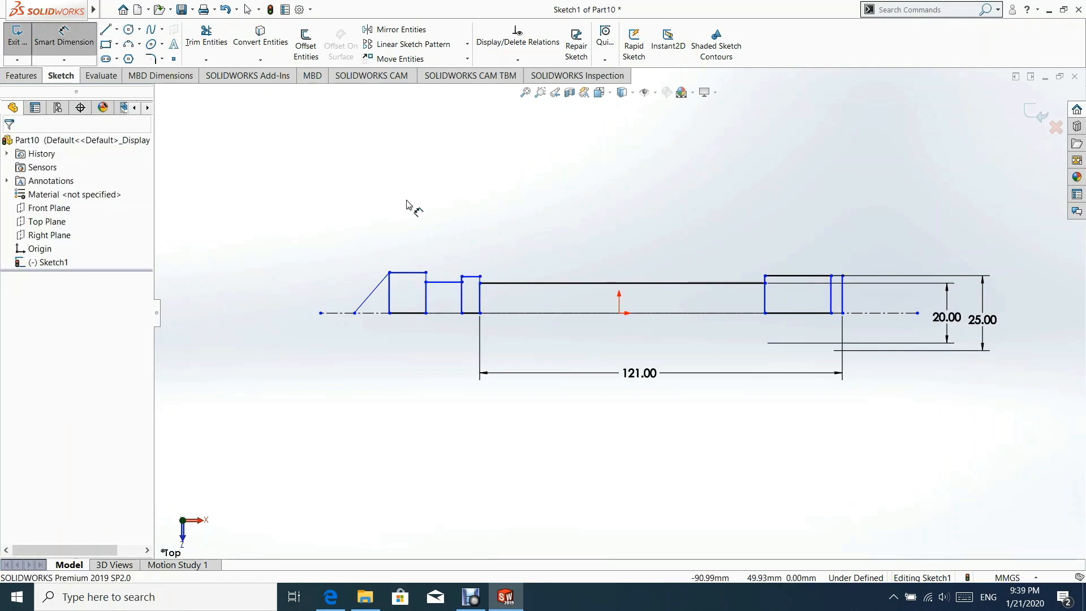
left_click(474, 277)
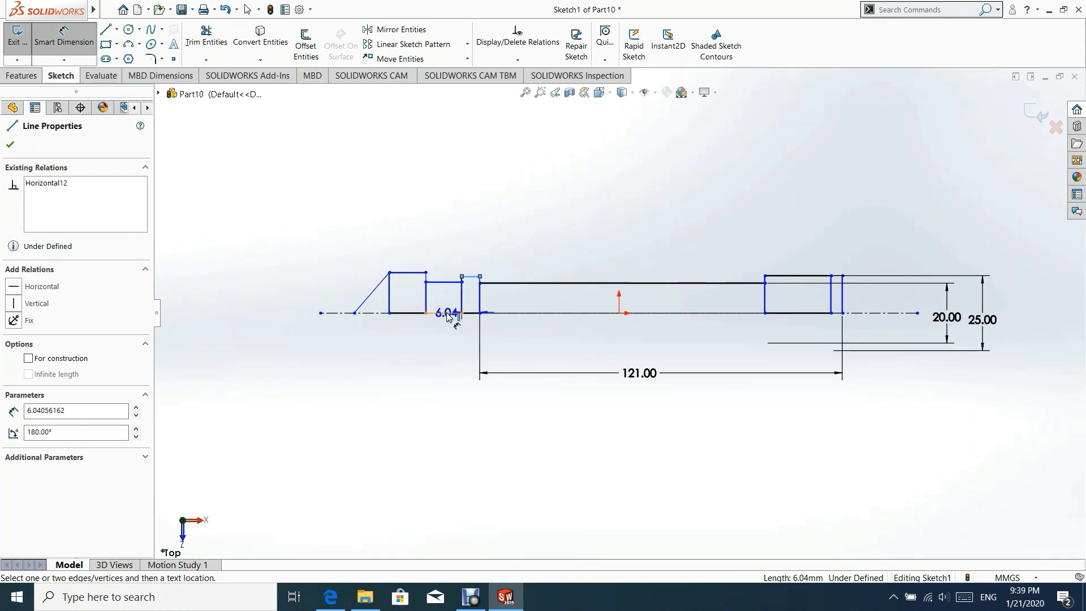
left_click(370, 312)
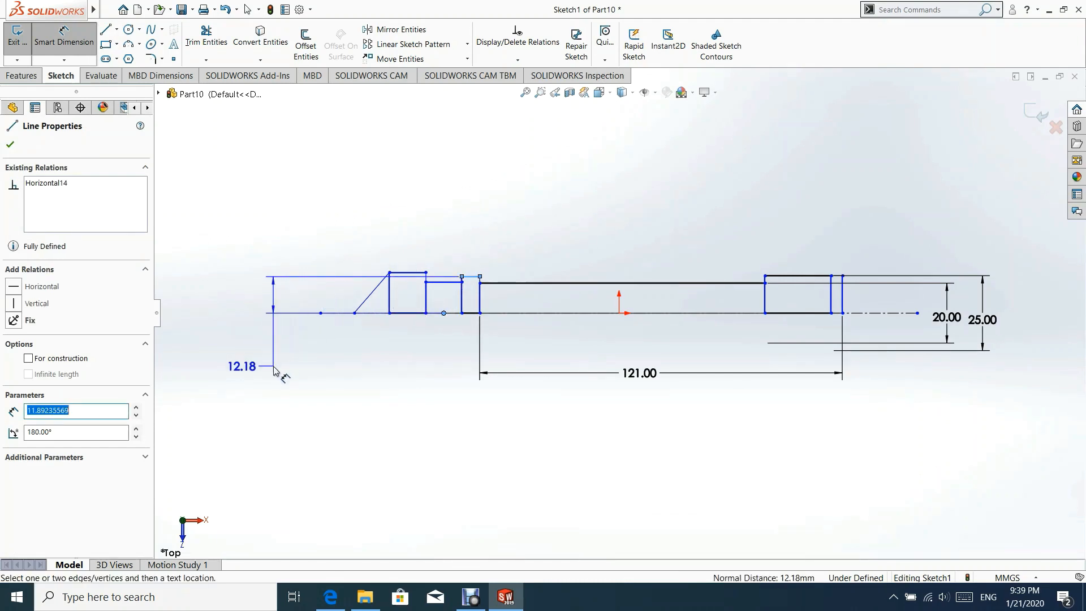
key("Escape")
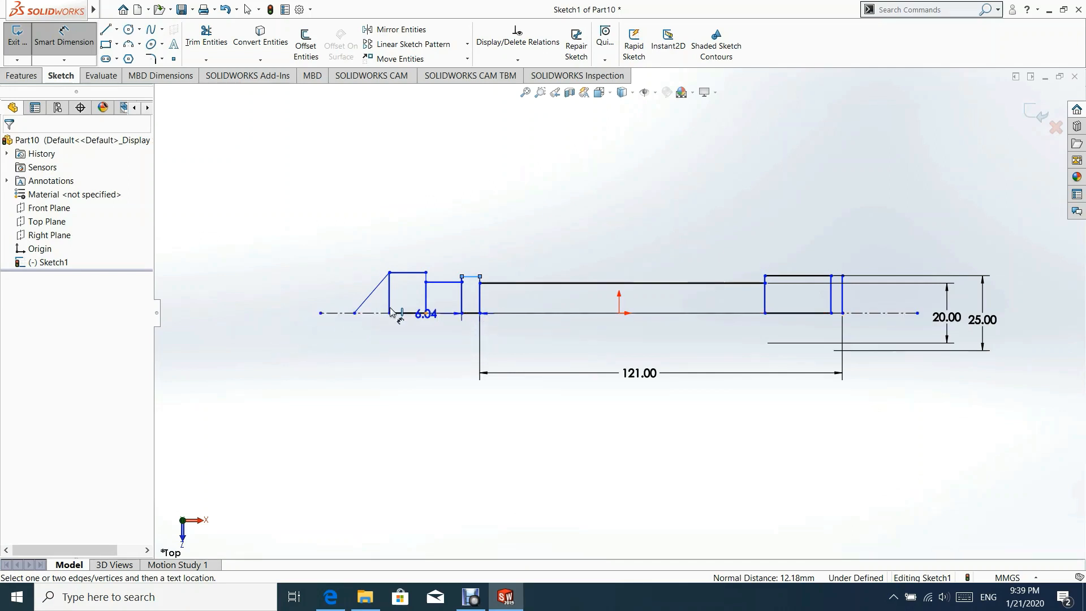
key("Escape")
Dimension the top edge of the small rectangle adjoining the long rectangle's left end about the centerline as a 12 mm diameter.
left_click(64, 40)
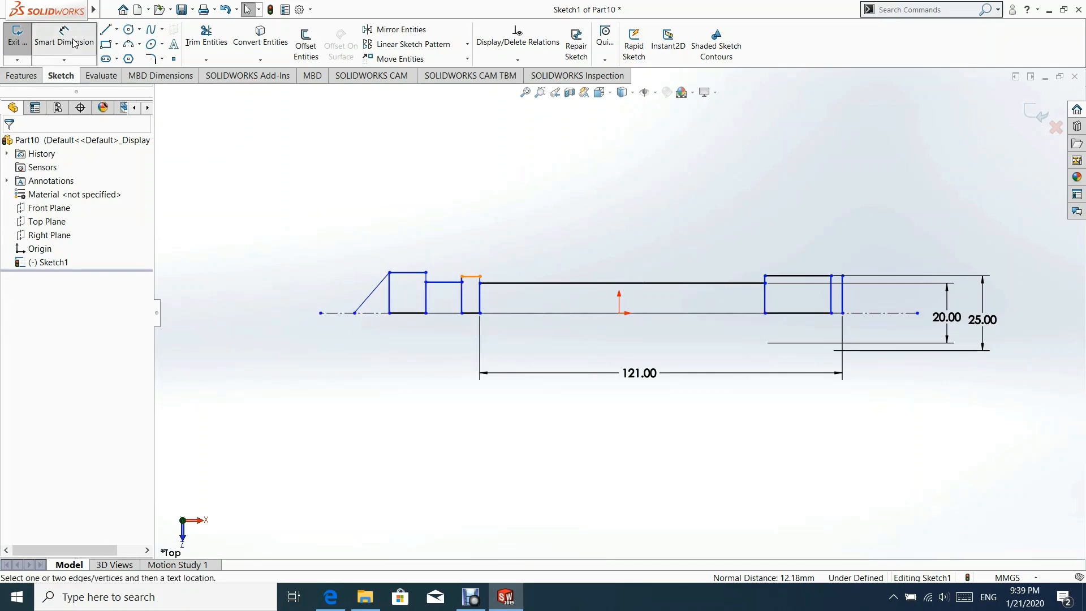
left_click(447, 312)
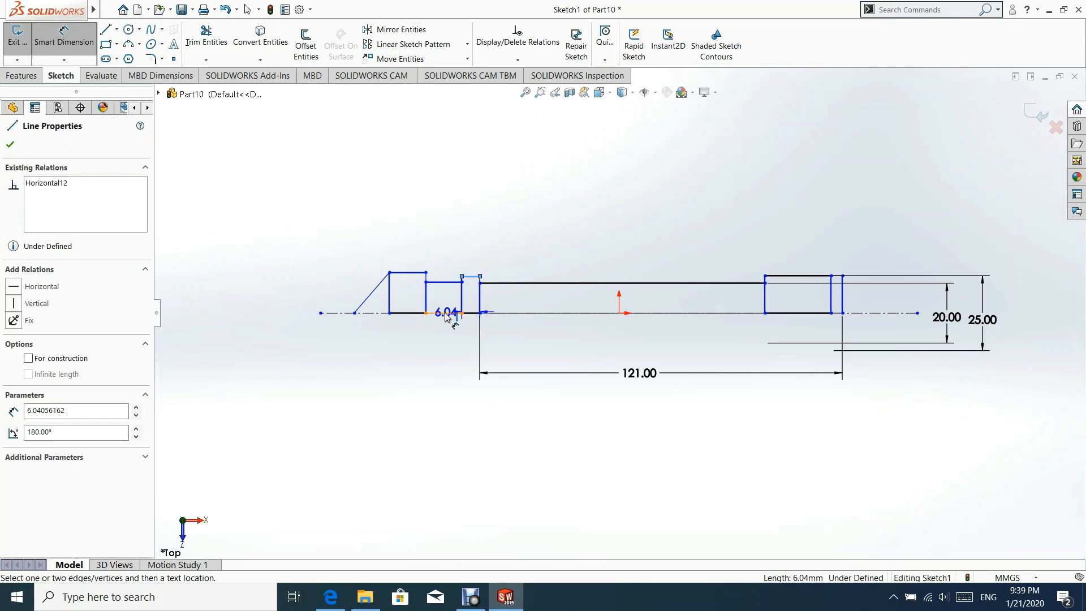
left_click(331, 313)
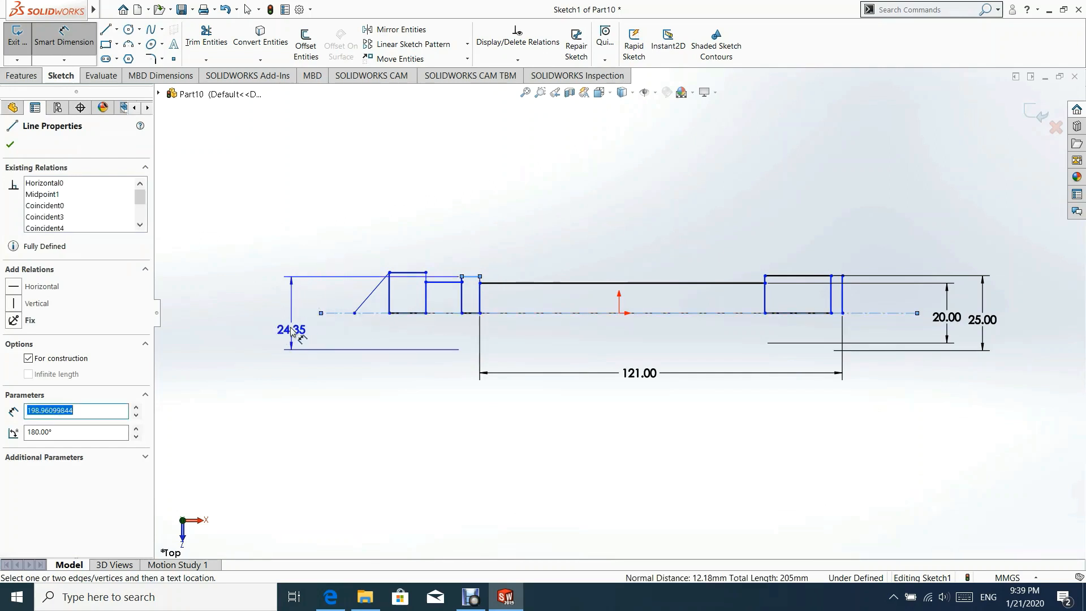
left_click(317, 324)
type("12")
key("Return")
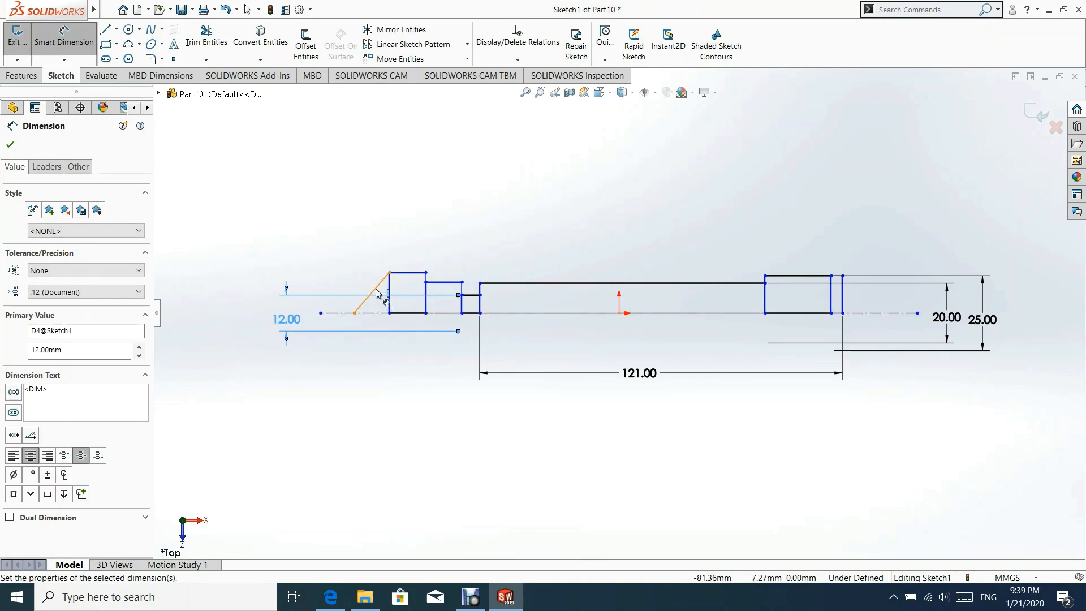
left_click(10, 144)
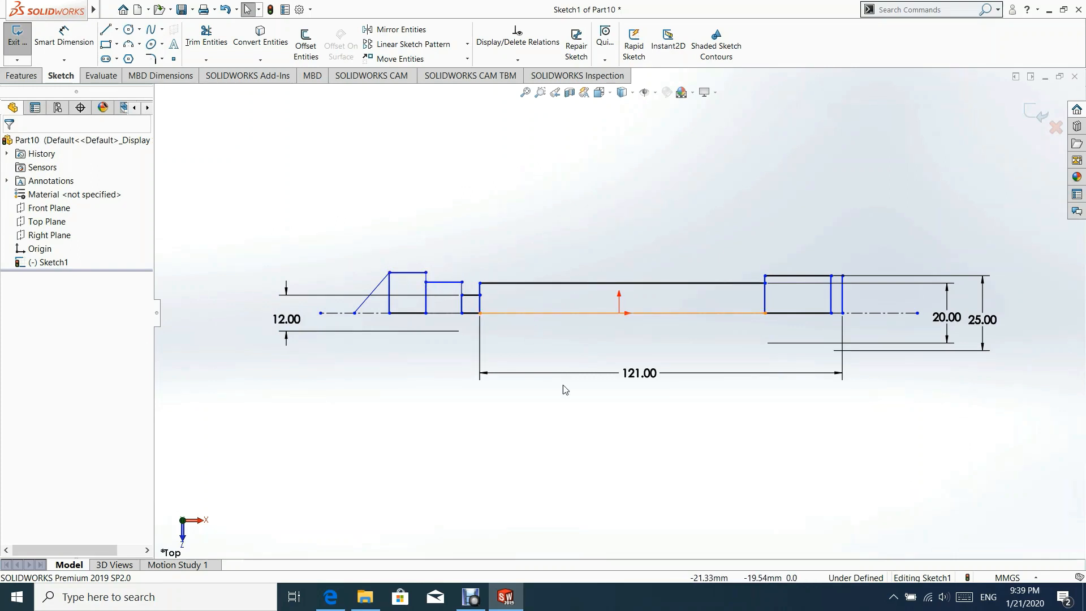
Make the leftmost rectangle's top edge collinear with the 12 mm step's, and lower the rectangle between them to about 3.4 mm above the centerline.
left_click(411, 274)
left_click(471, 294, "ctrl")
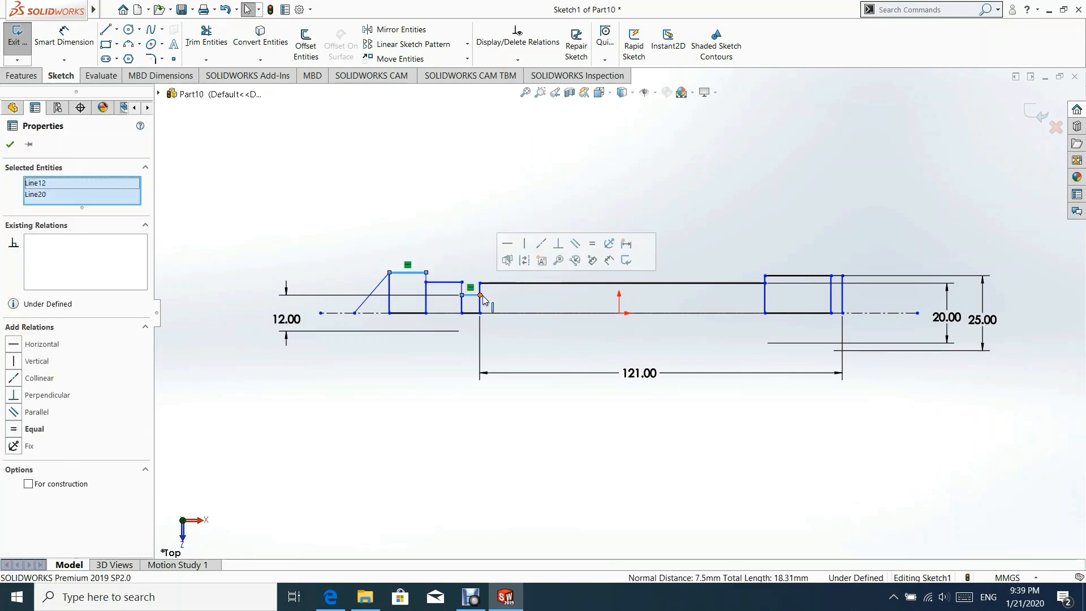
left_click(541, 243)
key("Escape")
scroll(447, 302, "up", 2)
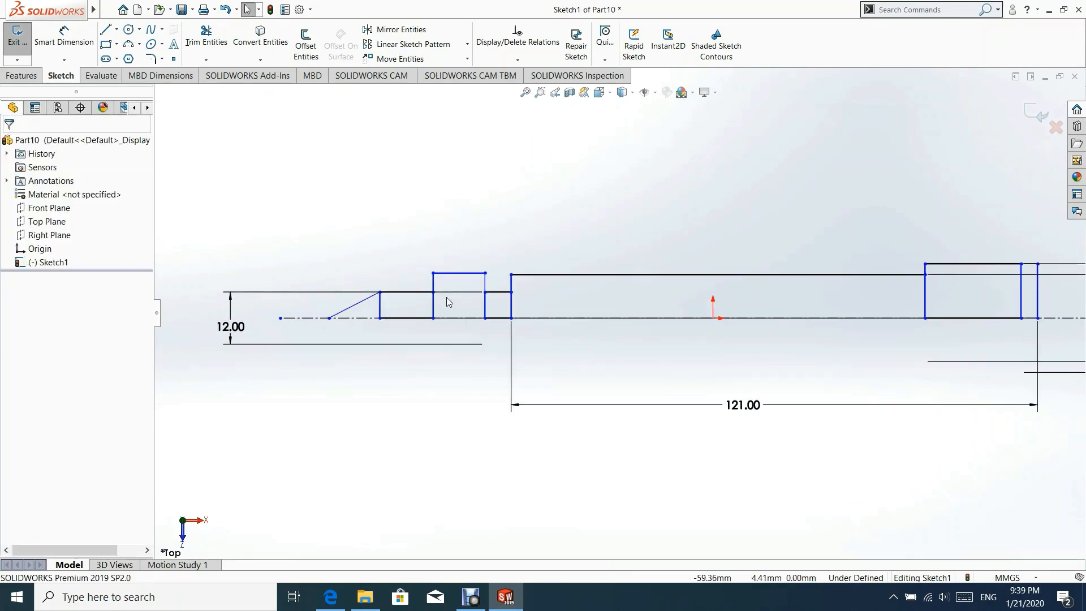
left_click_drag(469, 290, 467, 303)
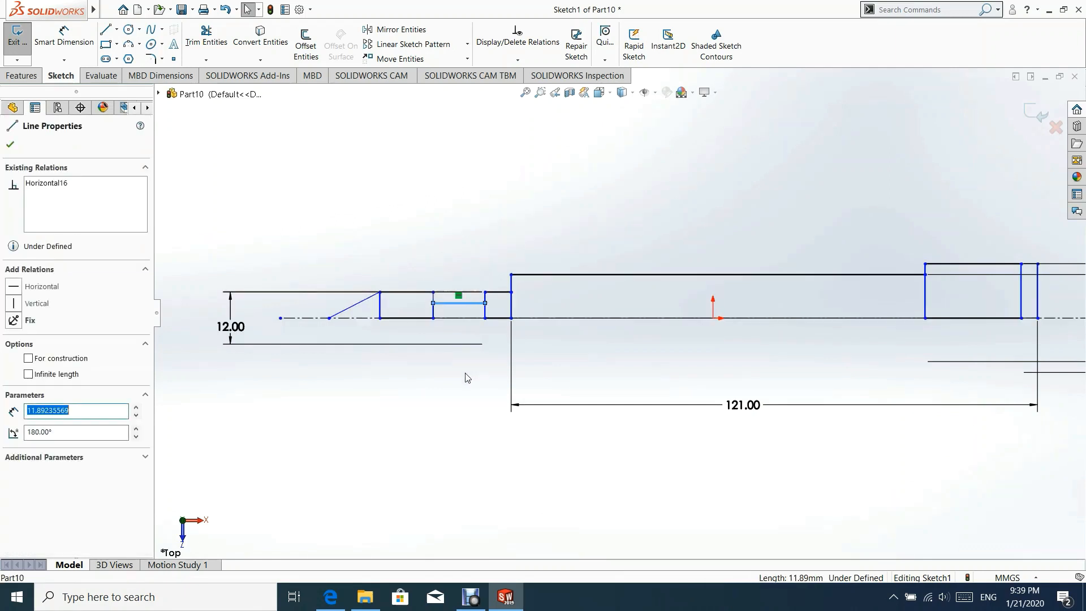
left_click(466, 375)
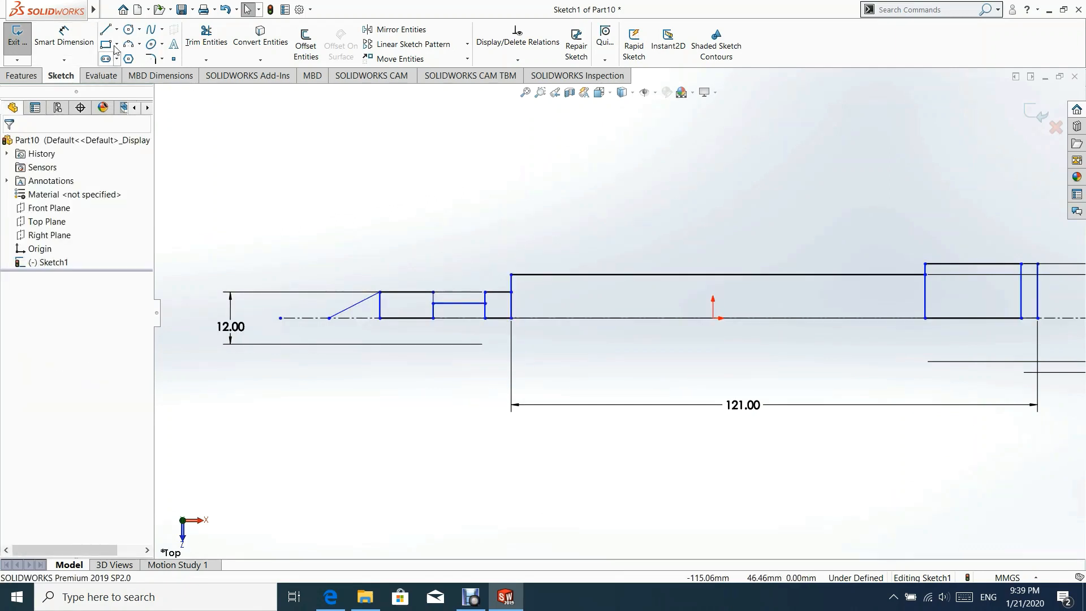
Dimension the width of the lowered groove rectangle between the two 12 mm steps as 6 mm.
left_click(80, 46)
scroll(440, 283, "up", 2)
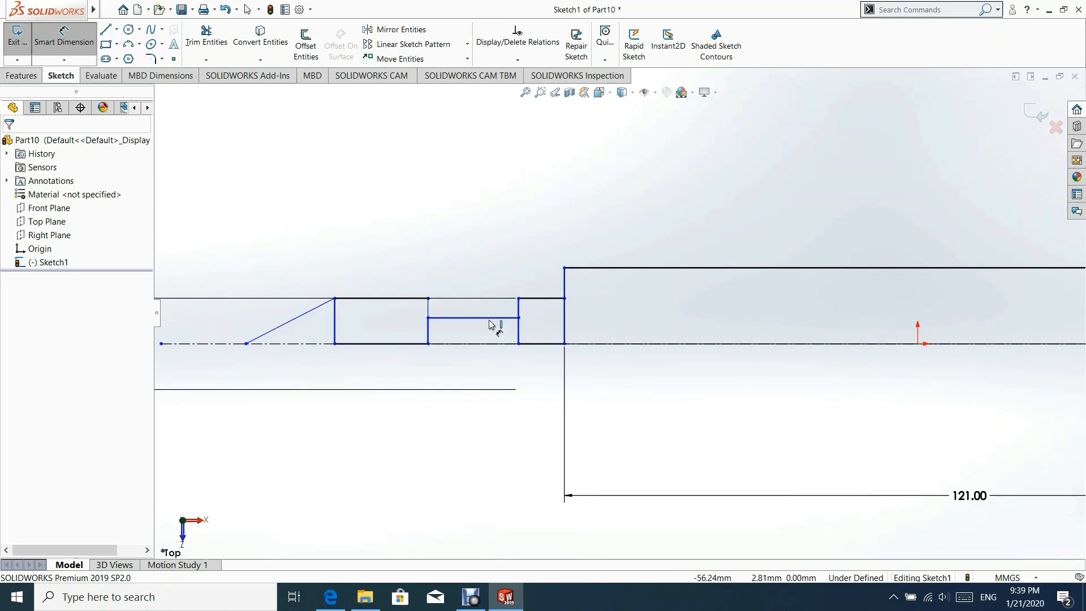
left_click(489, 318)
left_click(486, 175)
type("6")
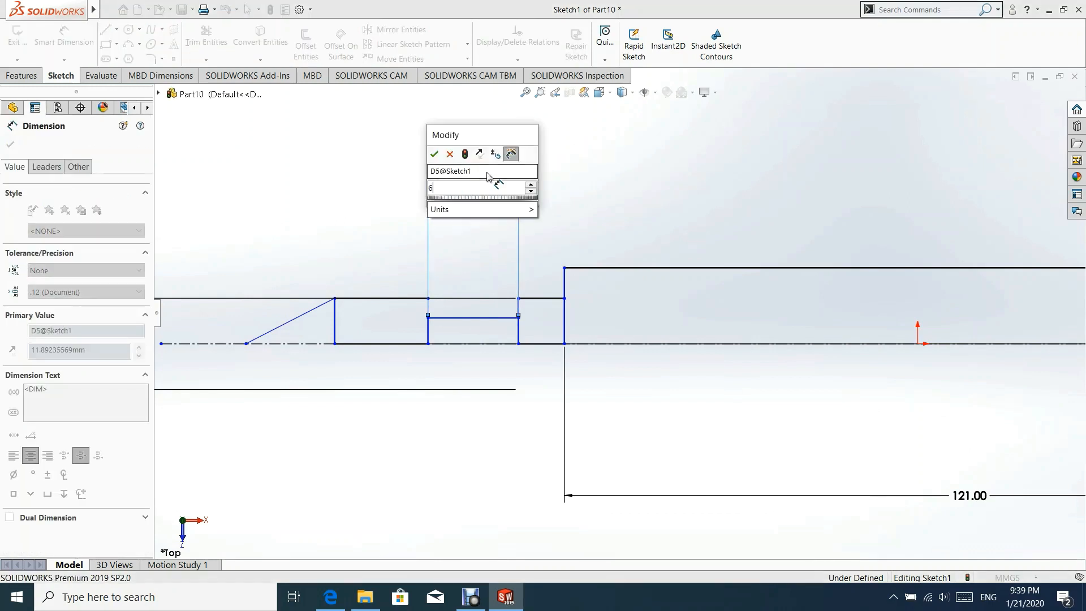
key("Return")
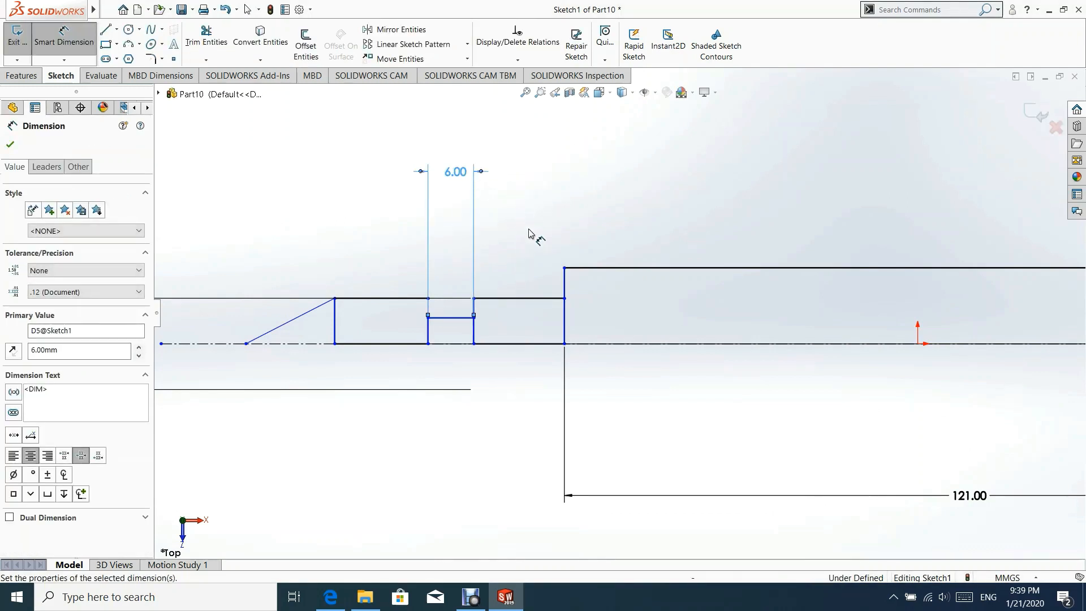
Dimension the width of the small rectangle between the groove and the long rectangle as 4 mm.
left_click(519, 300)
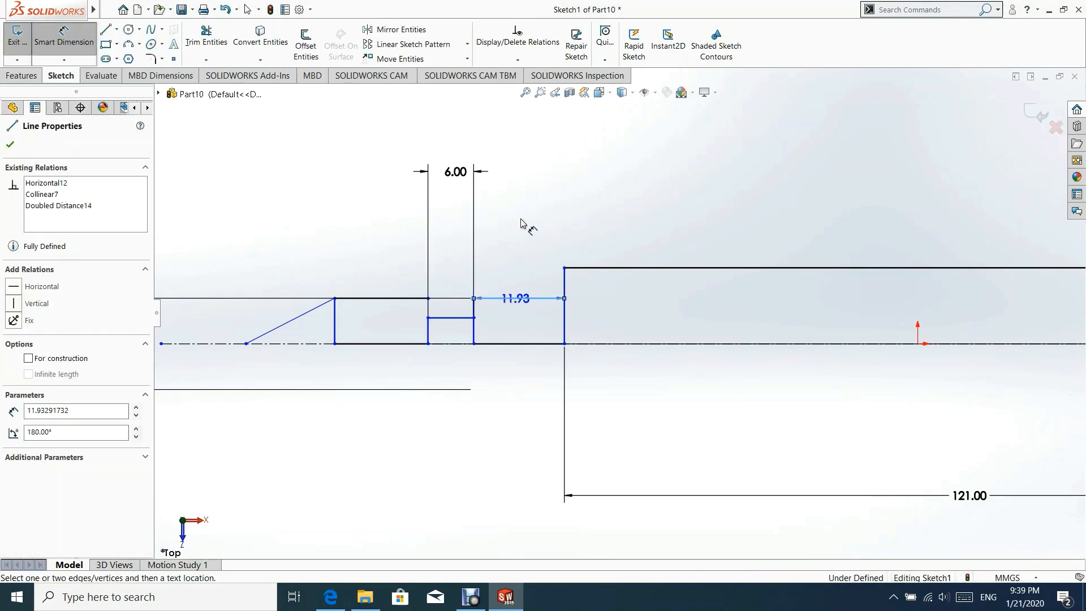
left_click(520, 212)
type("4")
key("Return")
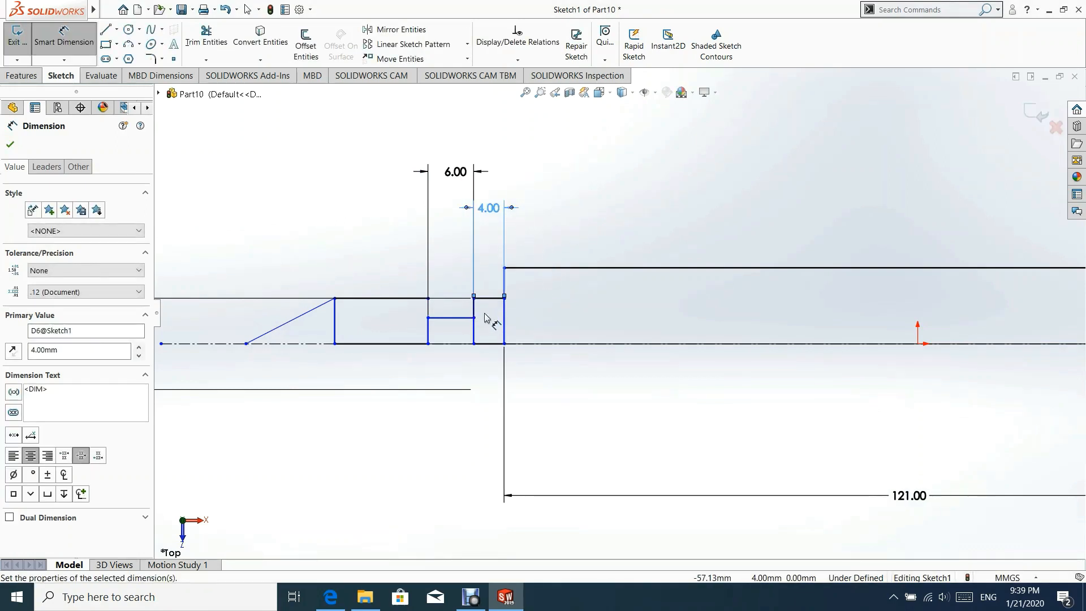
Dimension the width of the leftmost rectangle, beside the slanted line, as 10 mm.
scroll(461, 341, "up", 1)
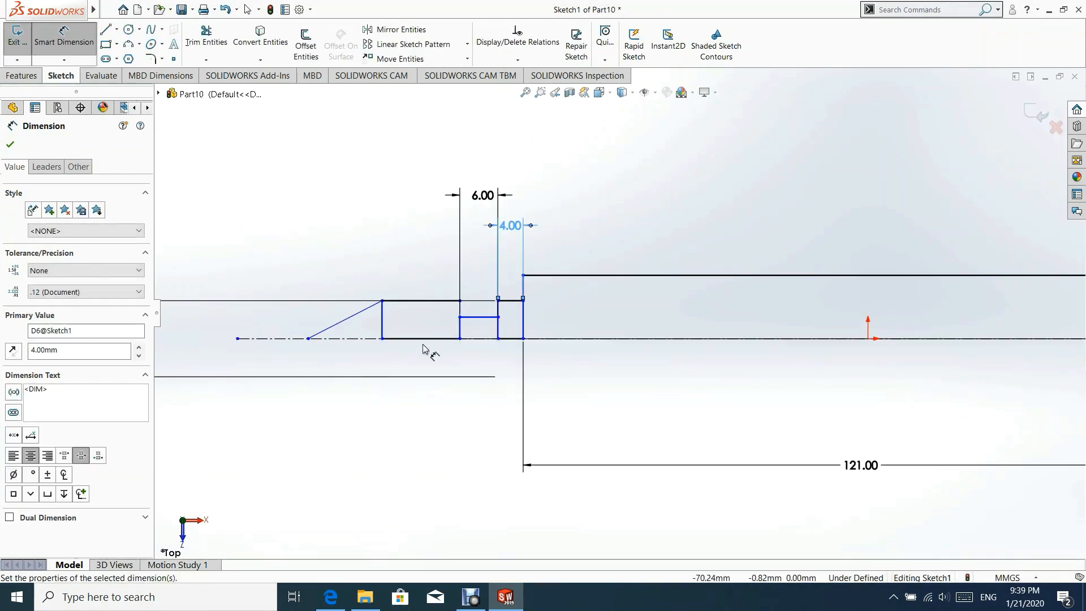
left_click(425, 304)
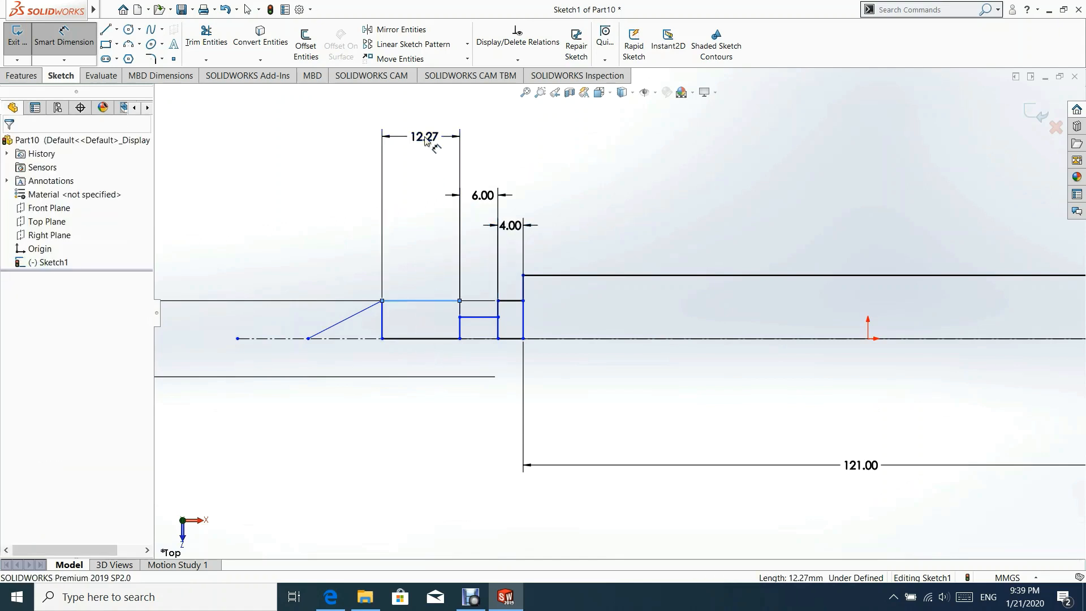
left_click(427, 140)
type("10")
key("Return")
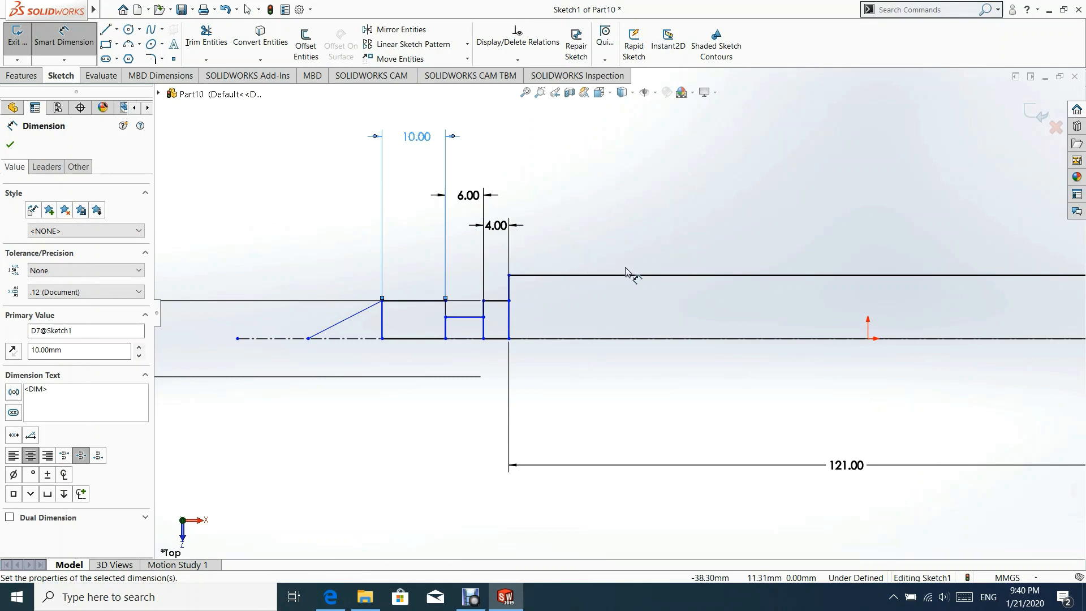
Dimension the groove rectangle's top edge about the centerline as an 8 mm diameter.
left_click(462, 322)
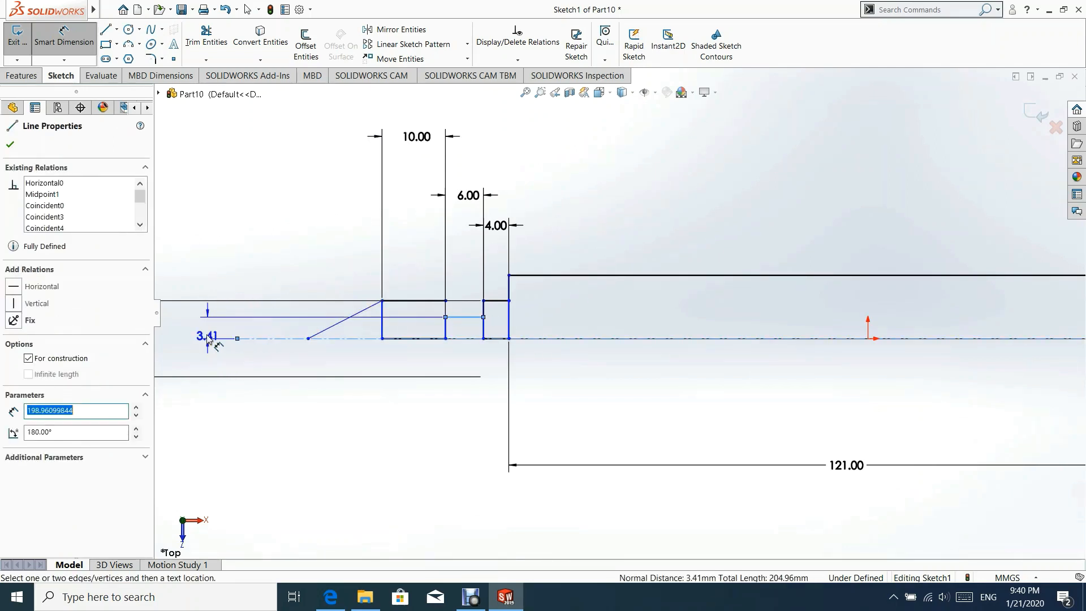
left_click(204, 347)
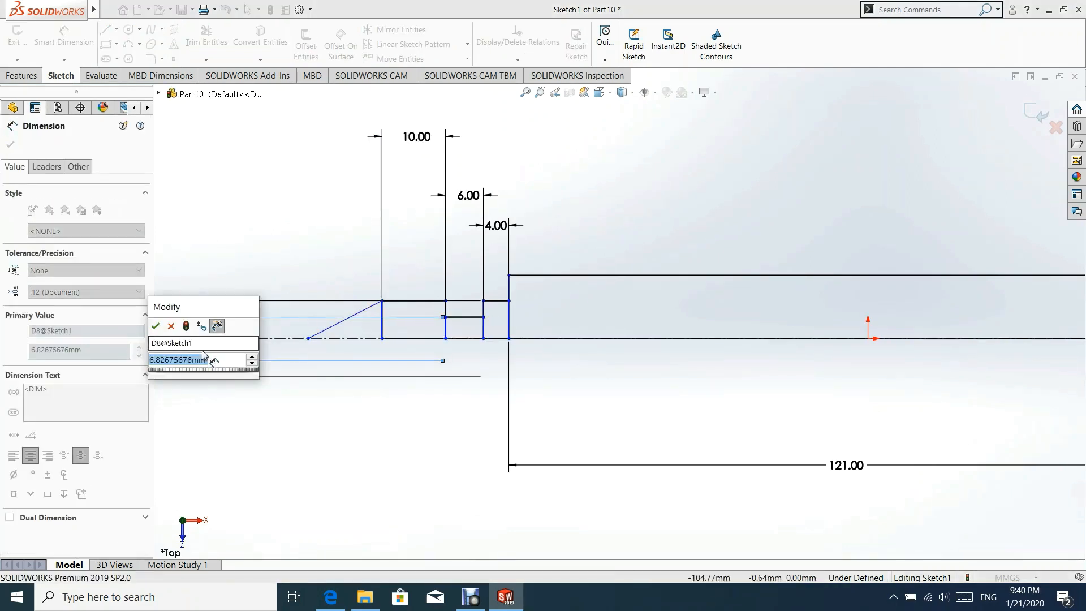
type("8")
key("Return")
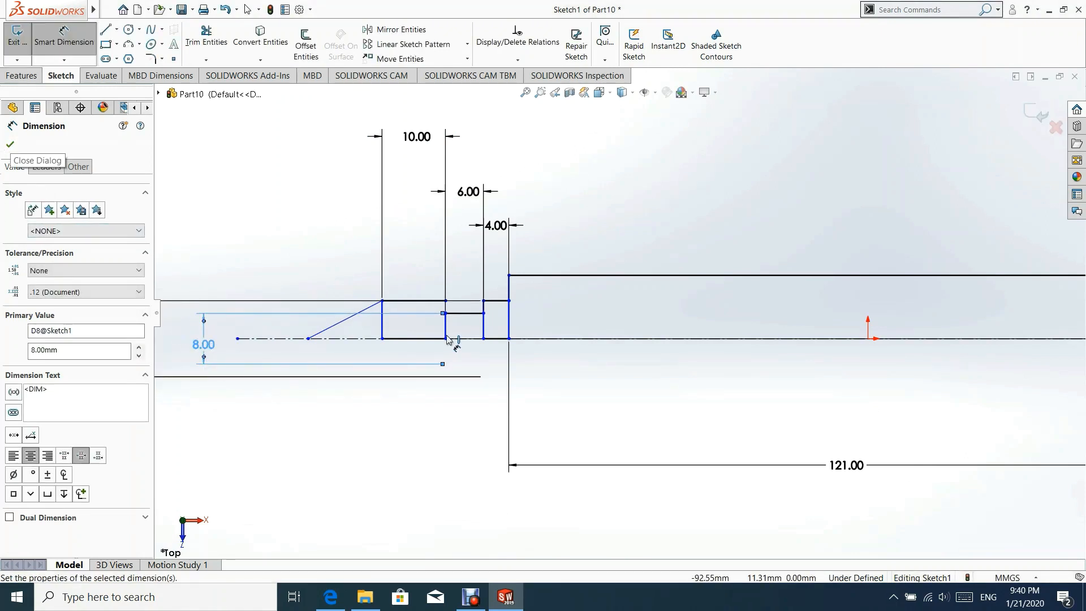
left_click(10, 144)
Dimension the angle between the slanted tip line and the centerline as 120/2 degrees.
left_click(64, 35)
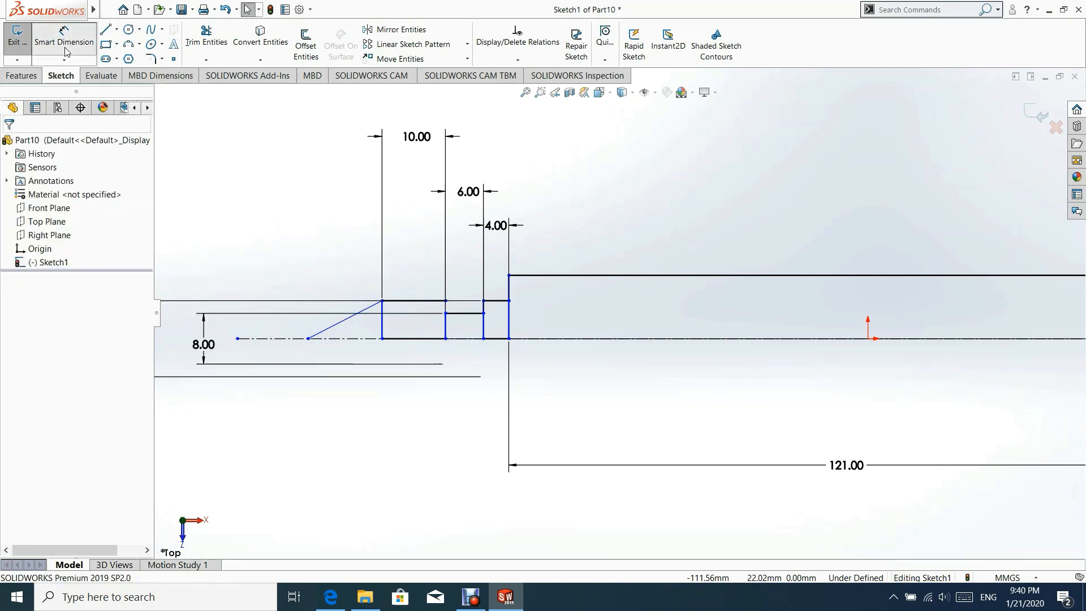
left_click(348, 328)
left_click(356, 339)
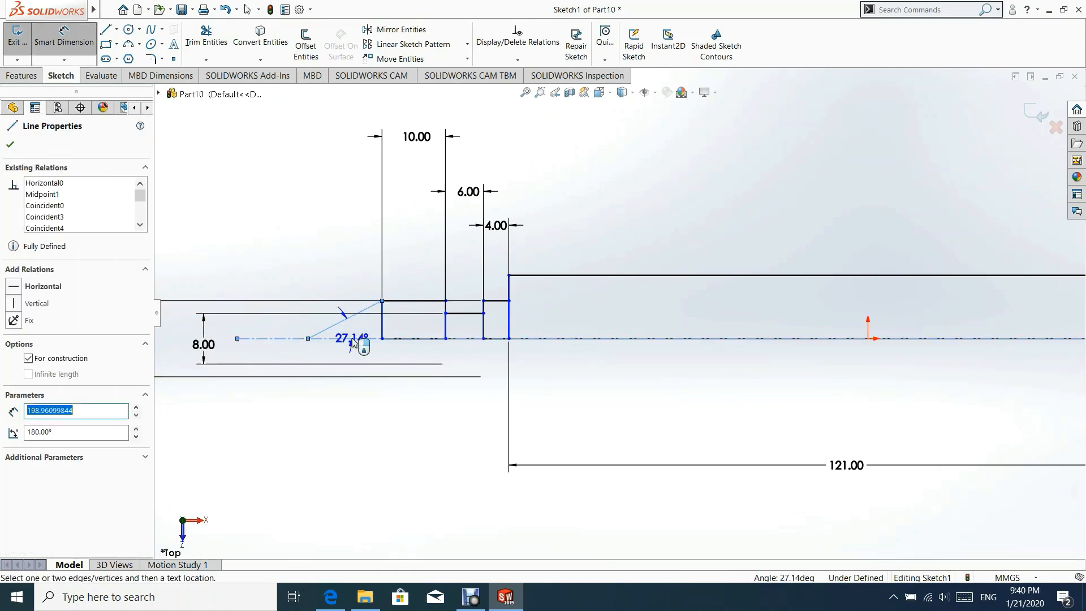
left_click(369, 332)
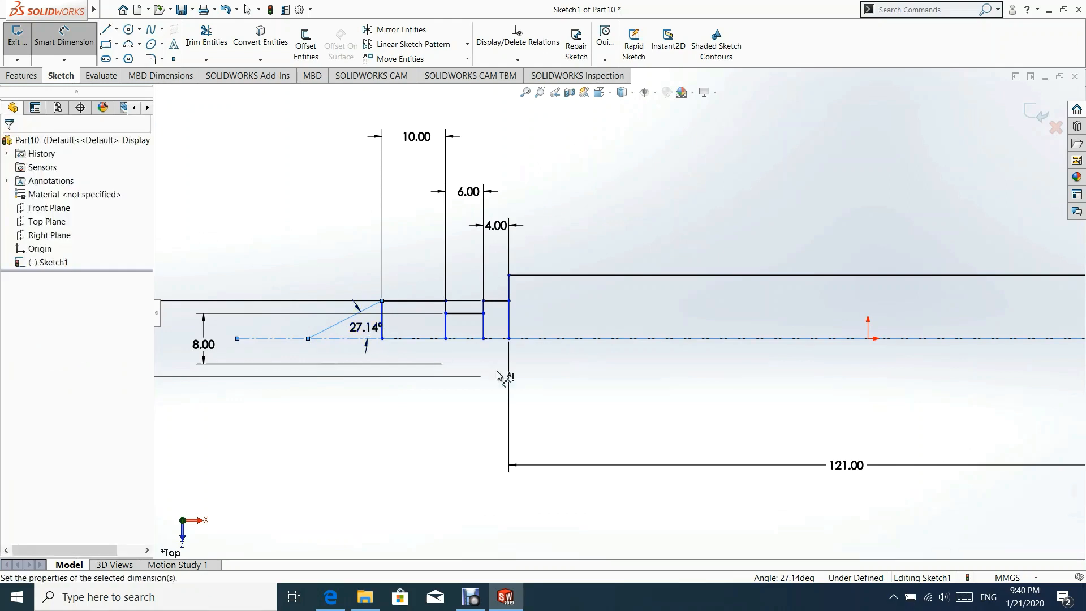
type("120/2")
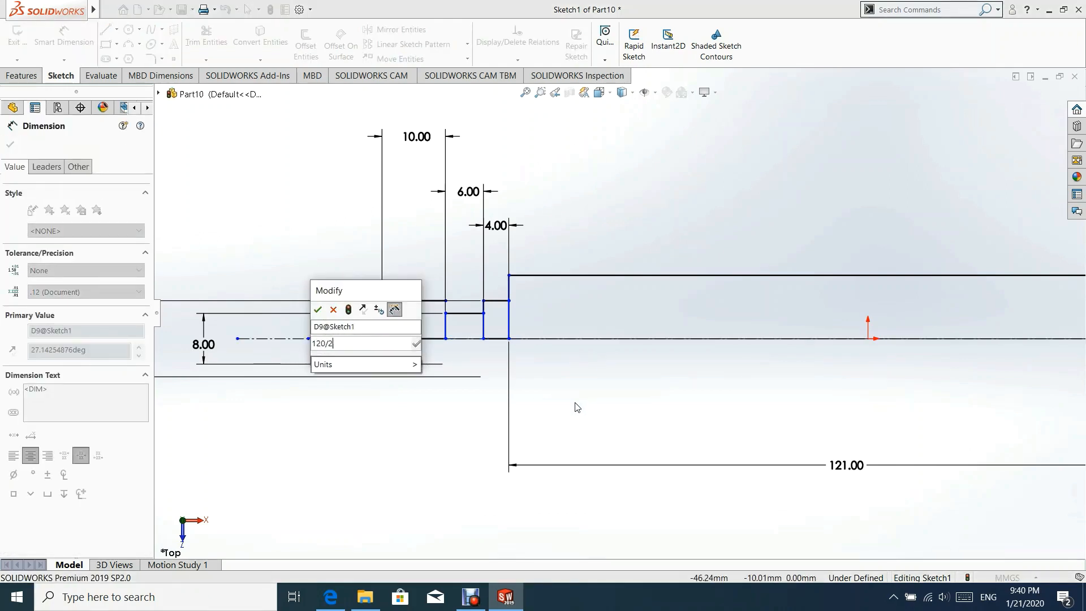
key("Return")
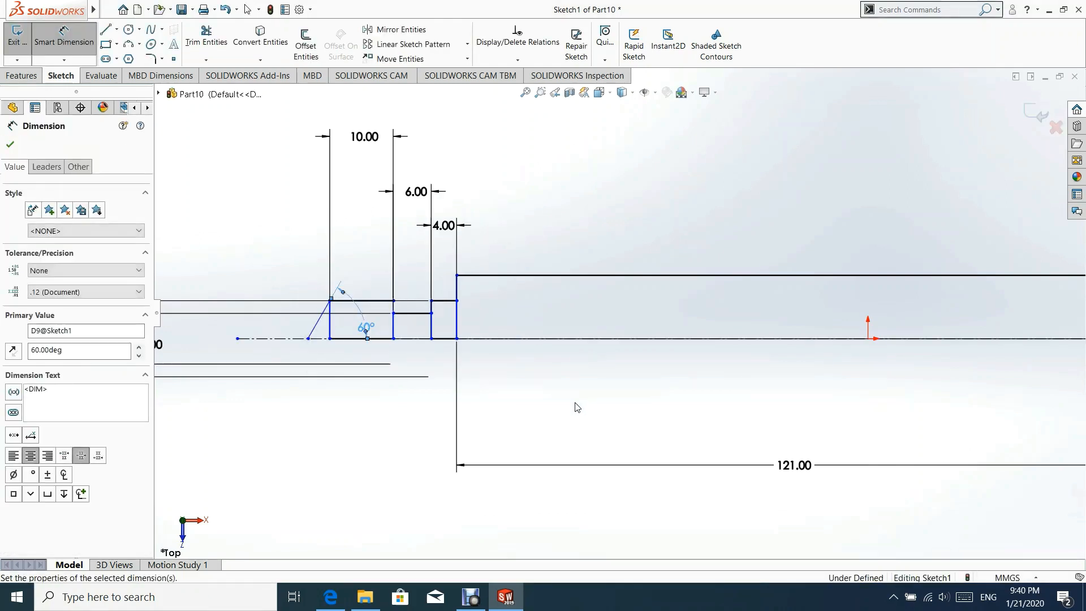
left_click(11, 146)
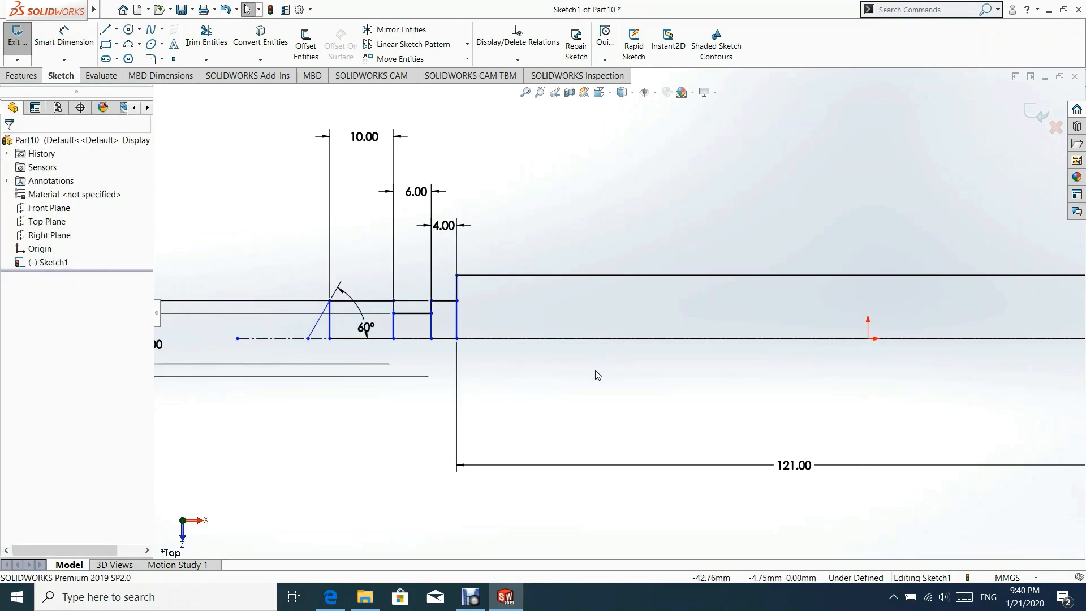
Move the 60° angle dimension text above and to the left of the slanted tip line.
scroll(396, 360, "up", 1)
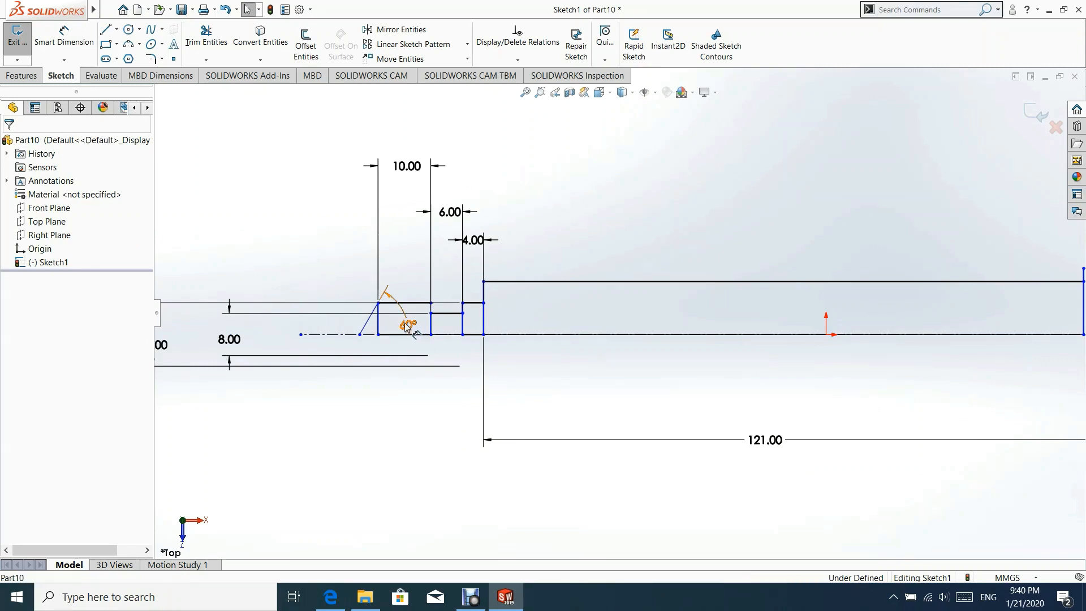
mouse_move(410, 326)
left_mouse_down()
mouse_move(347, 348)
mouse_move(328, 312)
mouse_move(339, 262)
left_mouse_up()
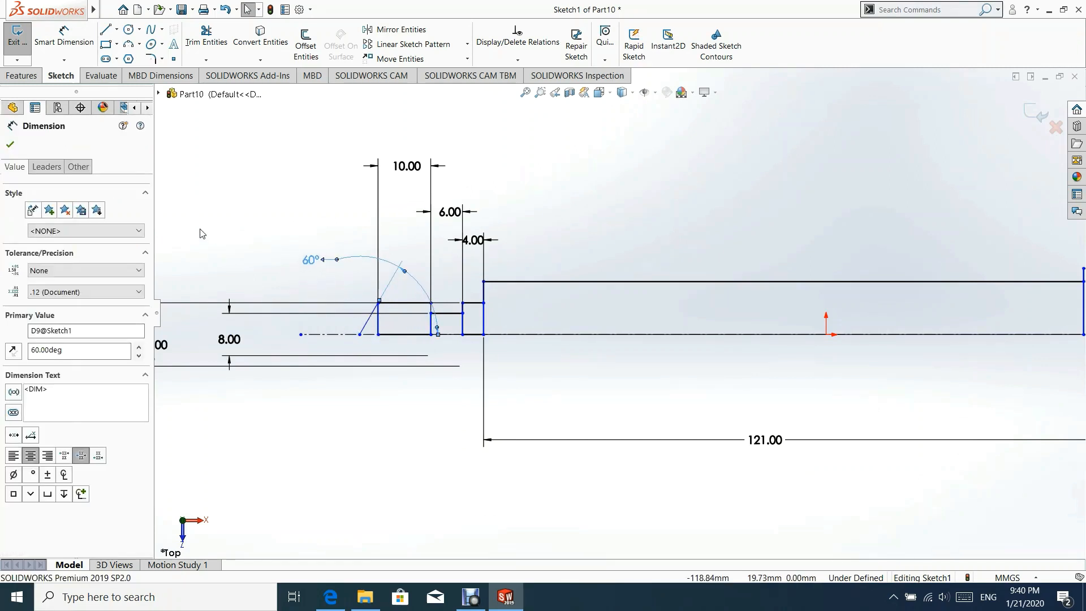
left_click(231, 232)
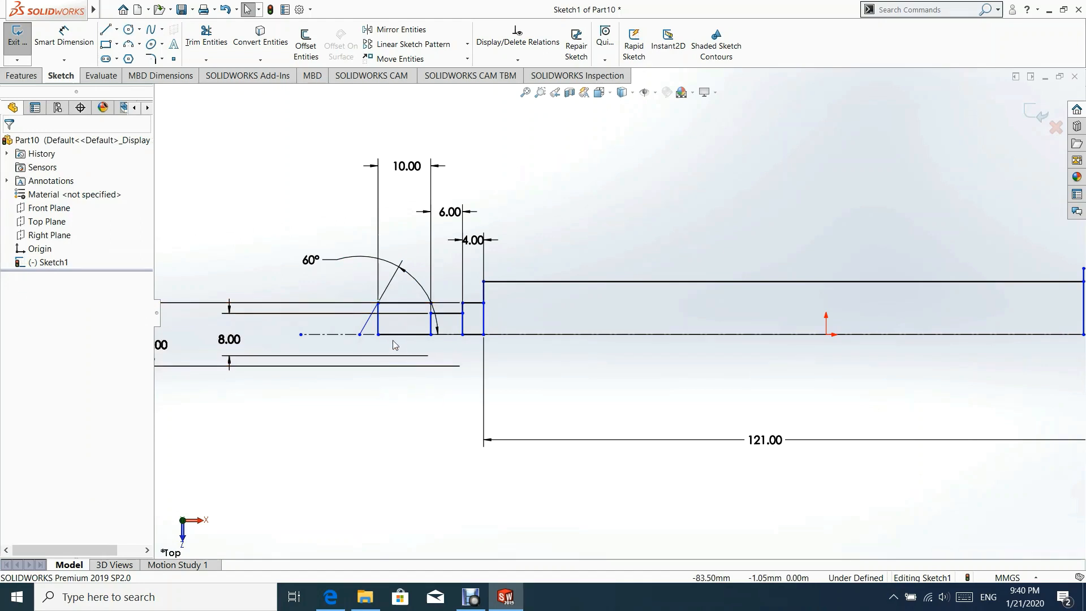
Make the lower-left corner of the 25 mm diameter end block coincident with the origin.
scroll(408, 367, "up", 2)
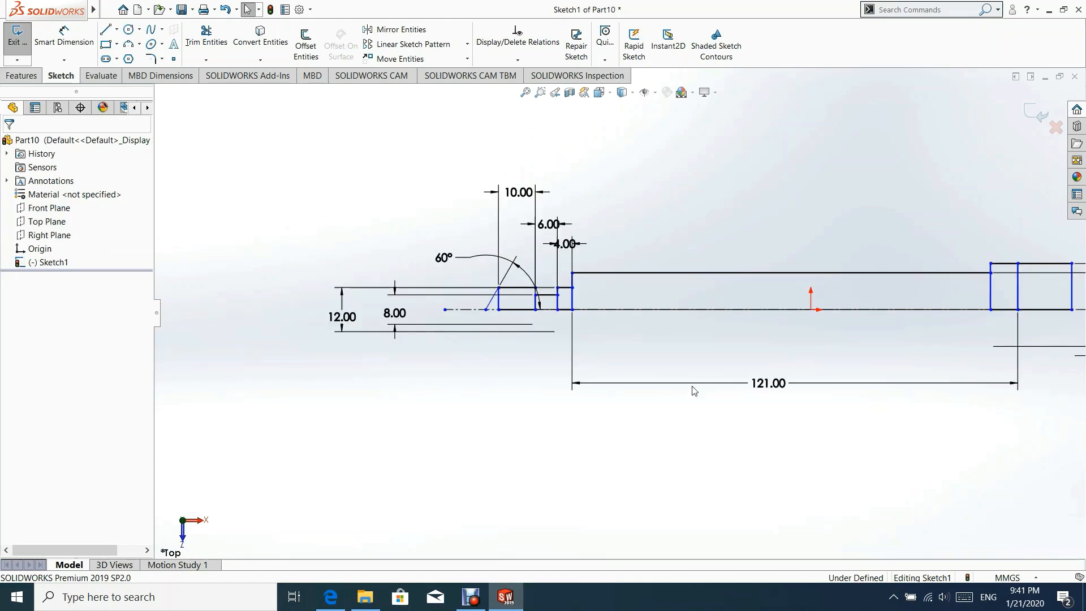
scroll(875, 357, "up", 3)
scroll(878, 314, "down", 2)
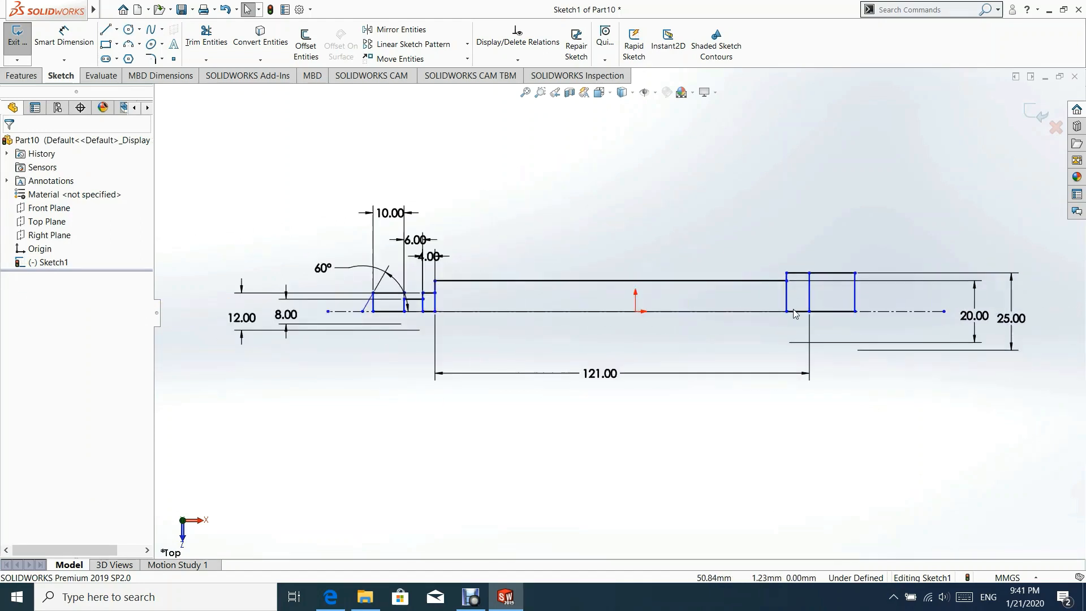
left_click(786, 311)
left_click(636, 312, "ctrl")
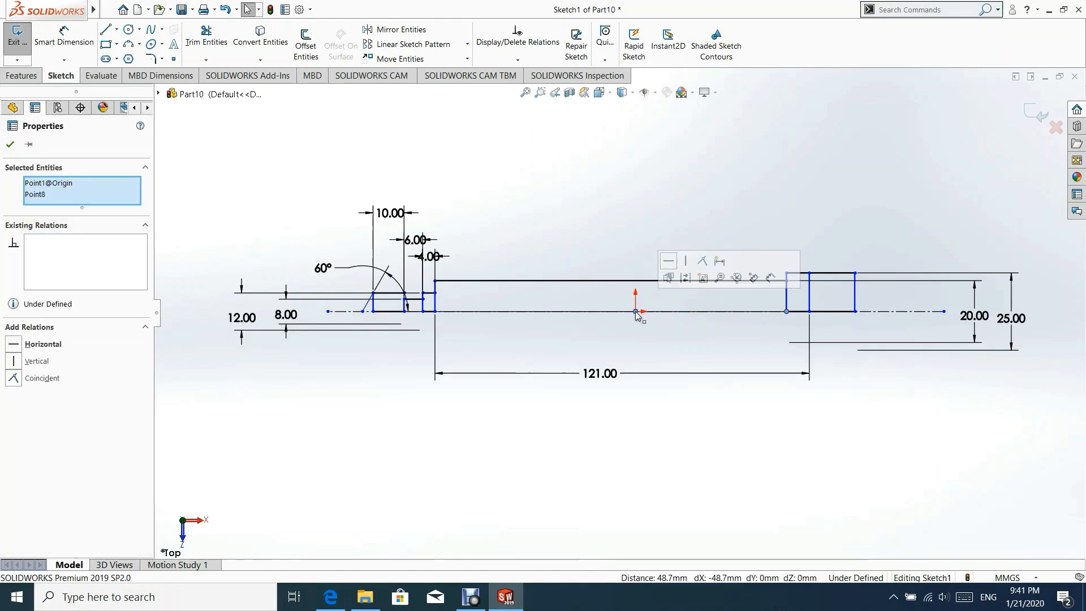
left_click(702, 260)
left_click(646, 365)
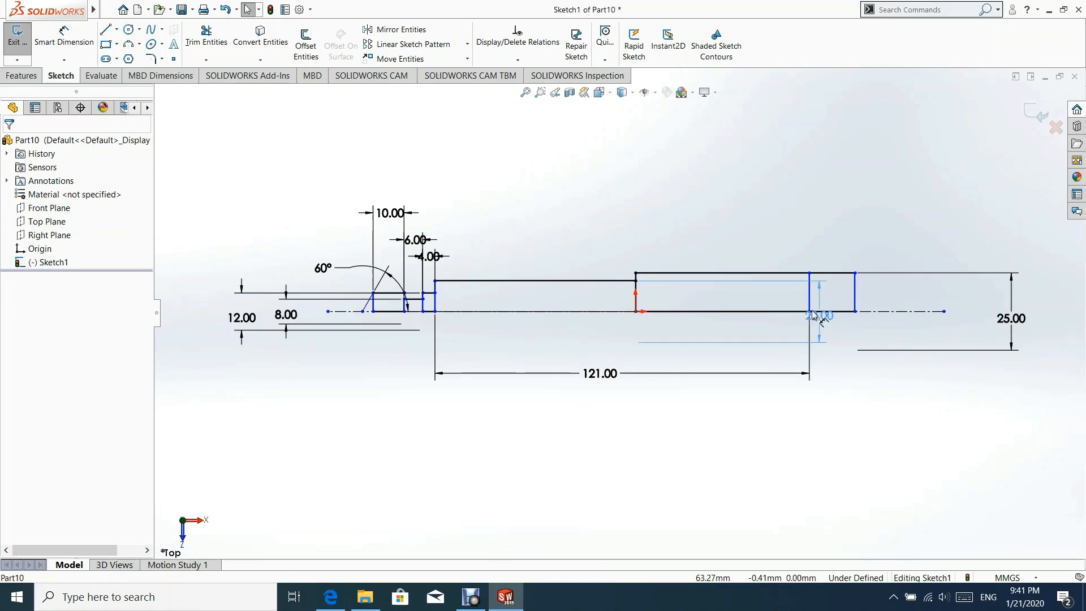
Shift the end block's inner vertical line to about 28 mm right of the origin and move the 20 mm diameter dimension beyond the profile's right end.
left_click_drag(823, 315, 688, 313)
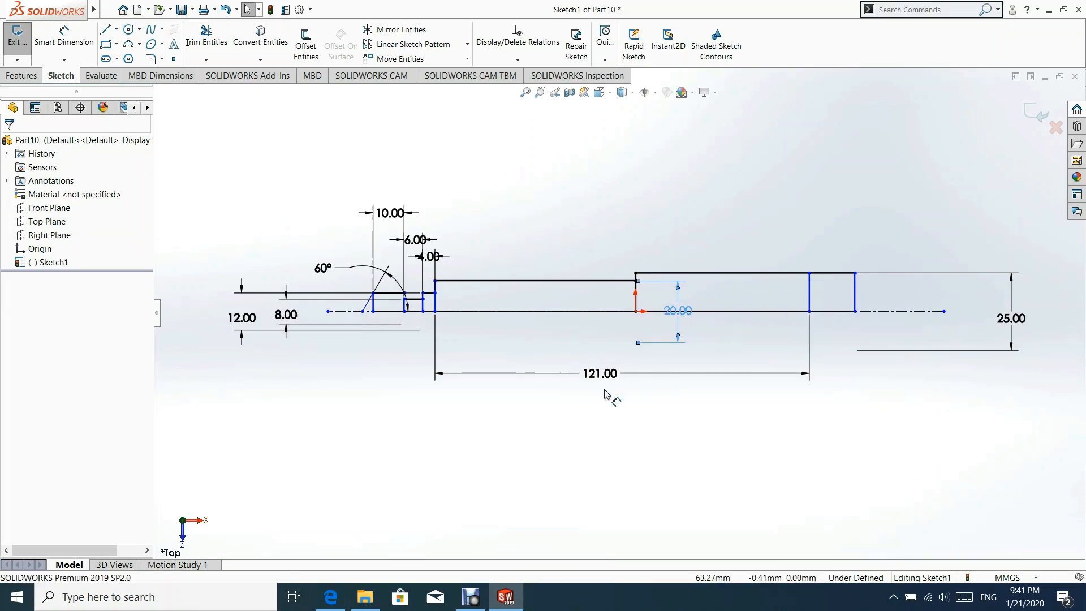
left_click(842, 302)
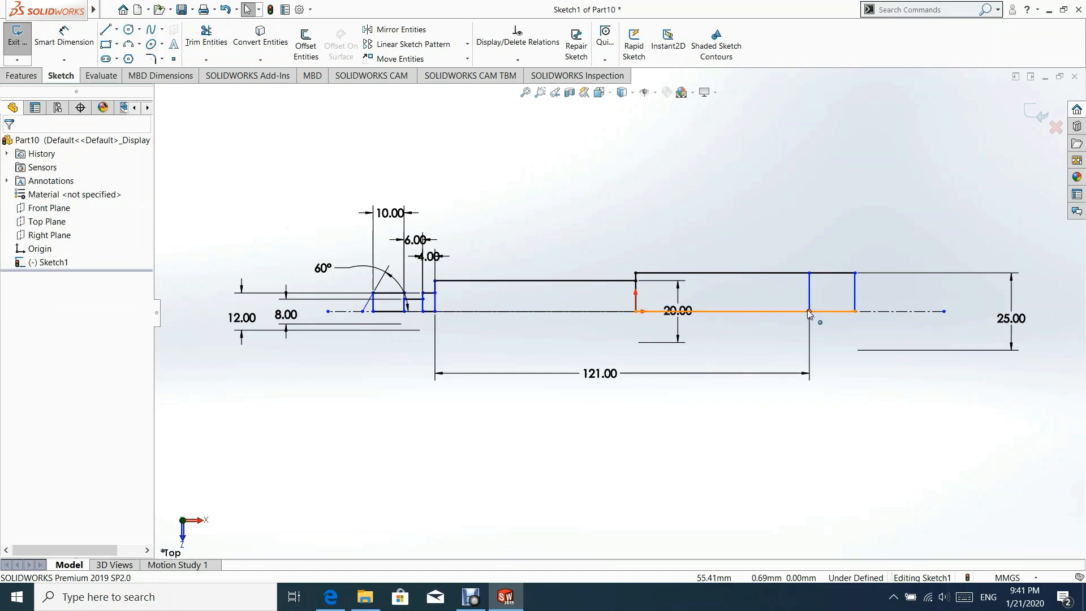
left_click_drag(808, 311, 660, 311)
left_click(522, 421)
scroll(417, 308, "up", 1)
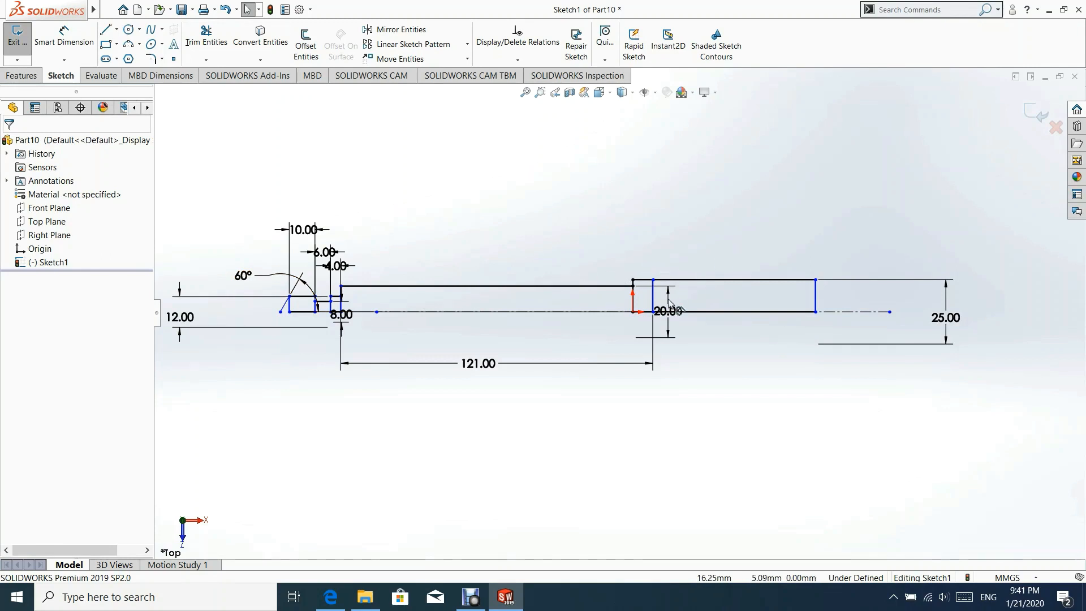
left_click_drag(655, 301, 711, 308)
left_click(678, 372)
left_click_drag(794, 319, 908, 323)
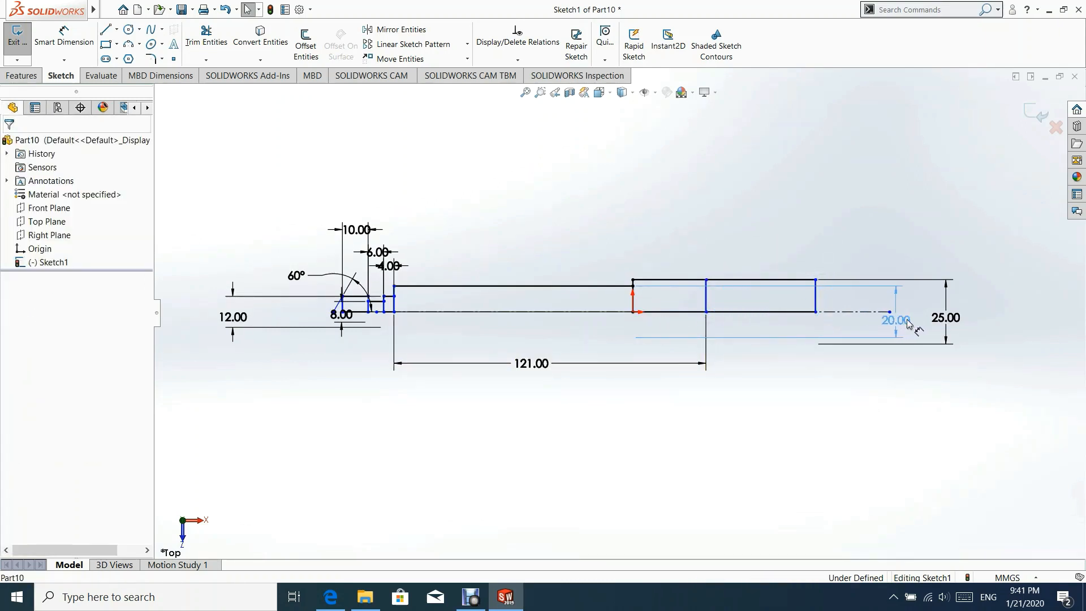
left_click(516, 236)
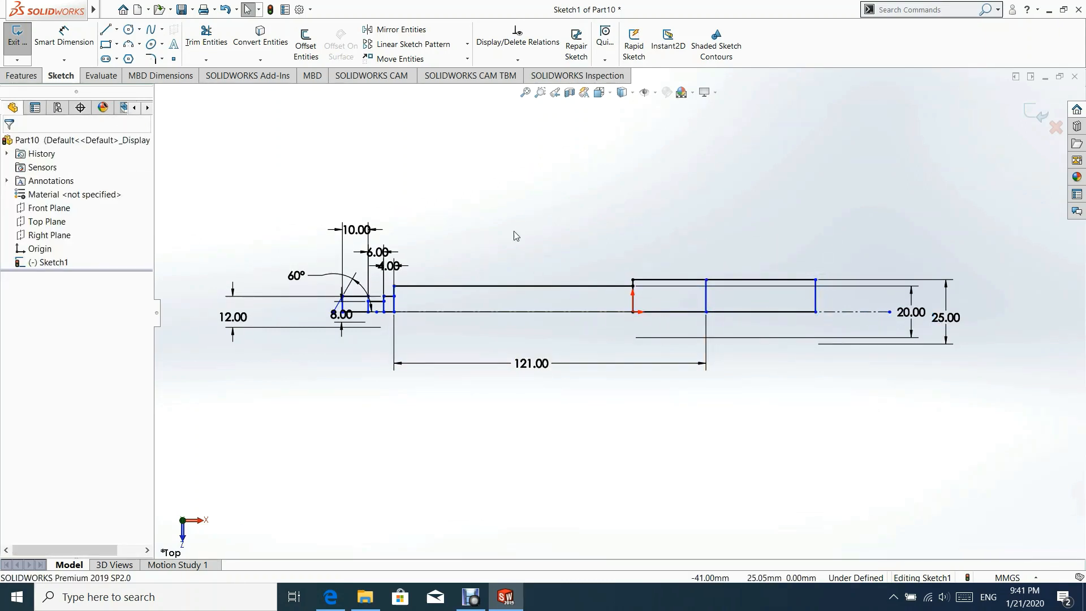
Dimension the distance from the end block's left edge at the origin to its inner vertical line as 25 mm.
left_click(64, 36)
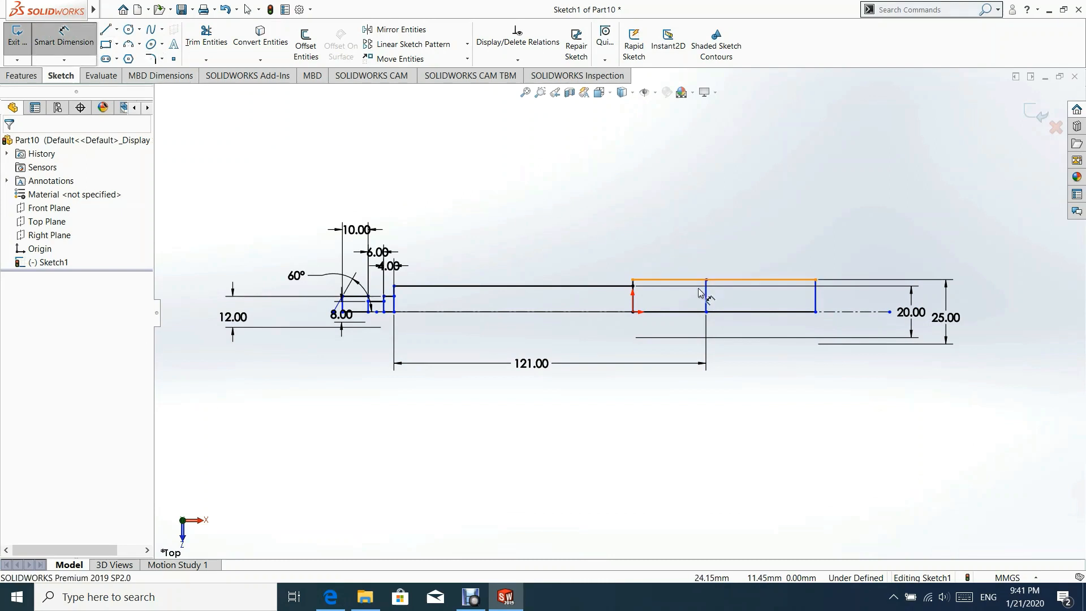
left_click(706, 300)
left_click(633, 283)
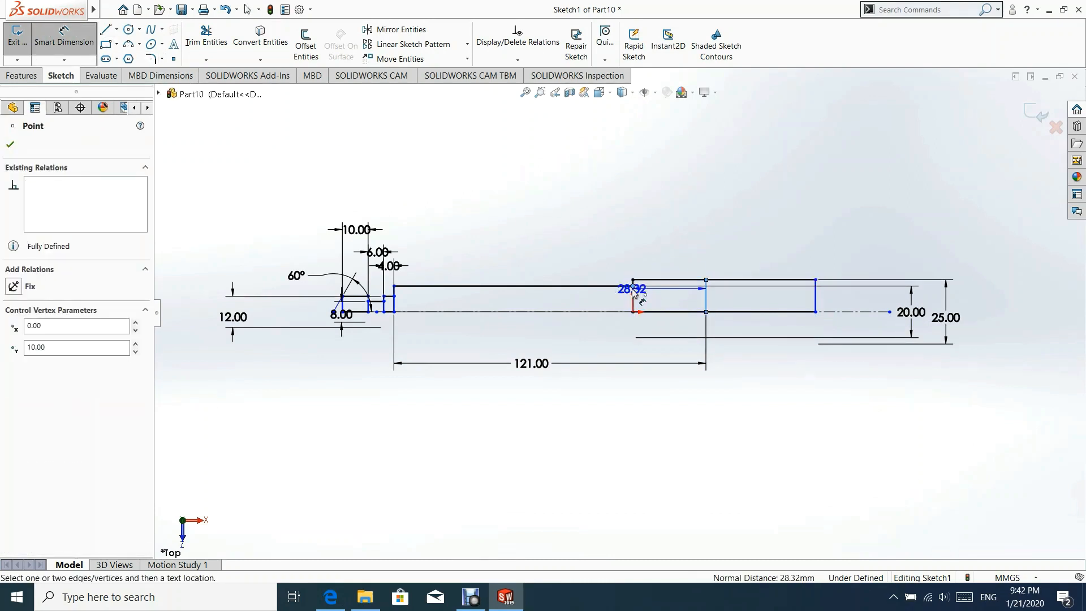
left_click(658, 237)
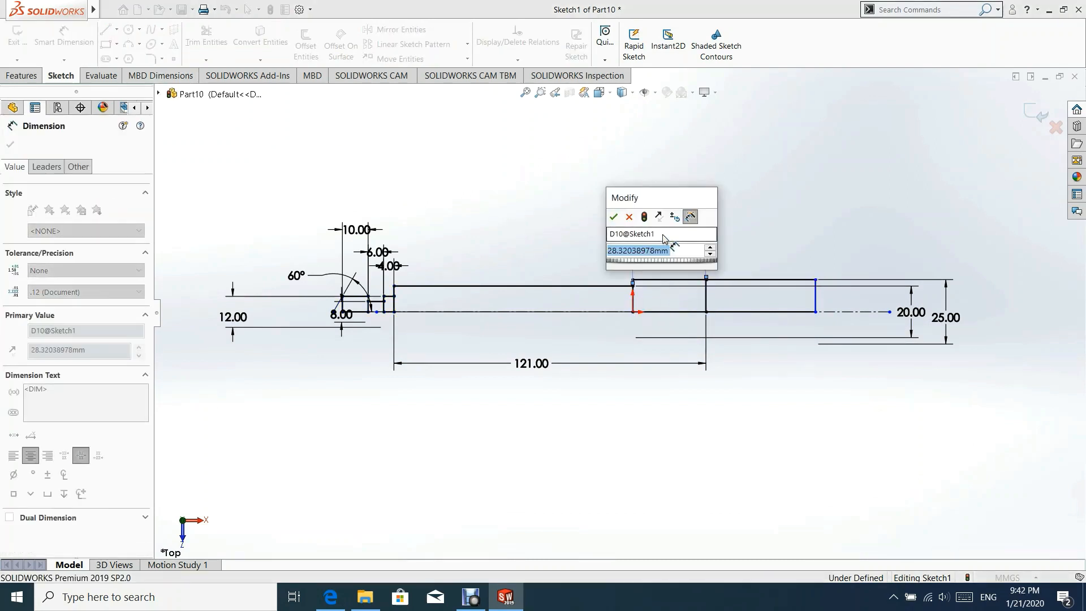
type("25")
key("Return")
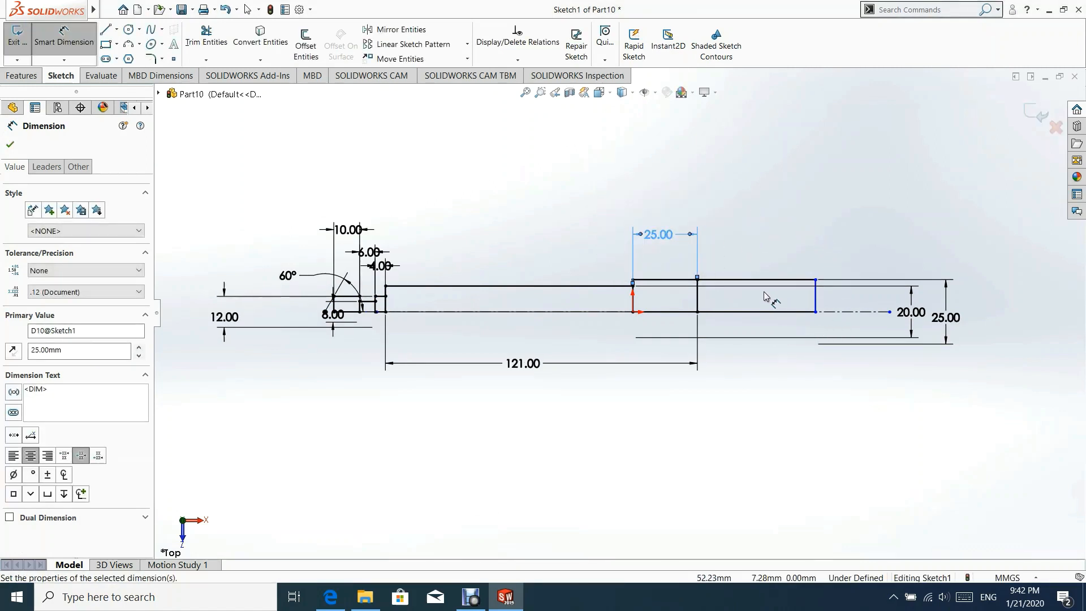
Dimension the distance between the end block's inner vertical line and its rightmost edge as 2 mm.
left_click(810, 301)
left_click(698, 300)
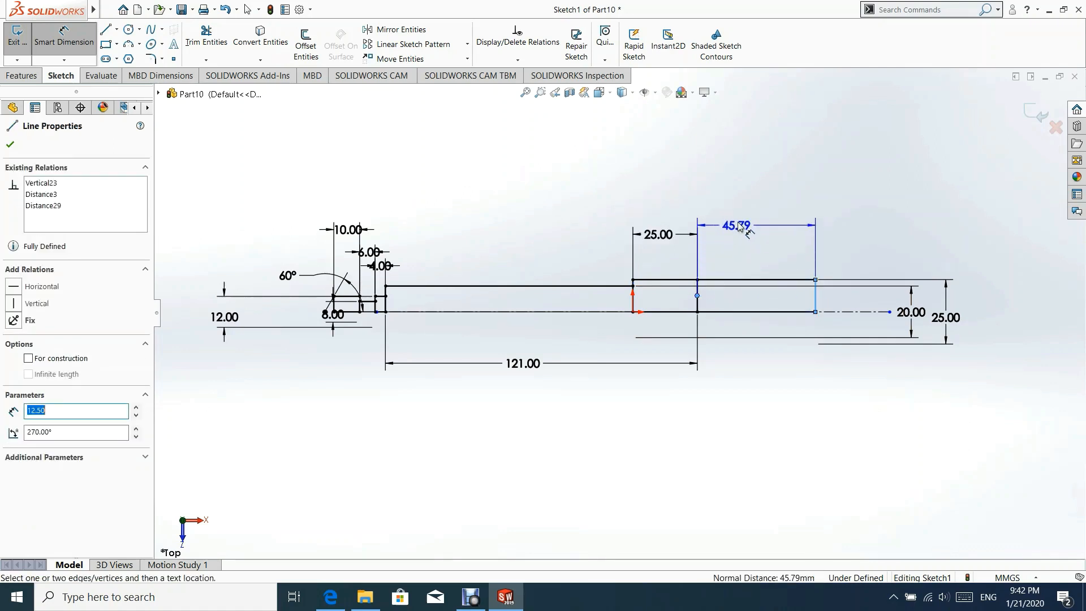
left_click(758, 222)
type("2")
key("Return")
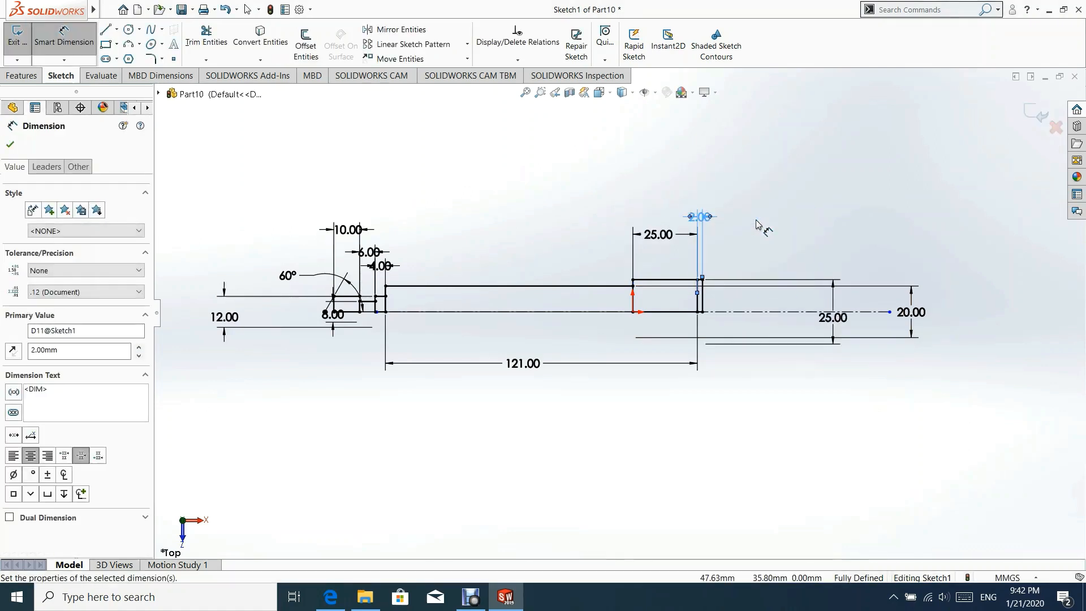
left_click(10, 145)
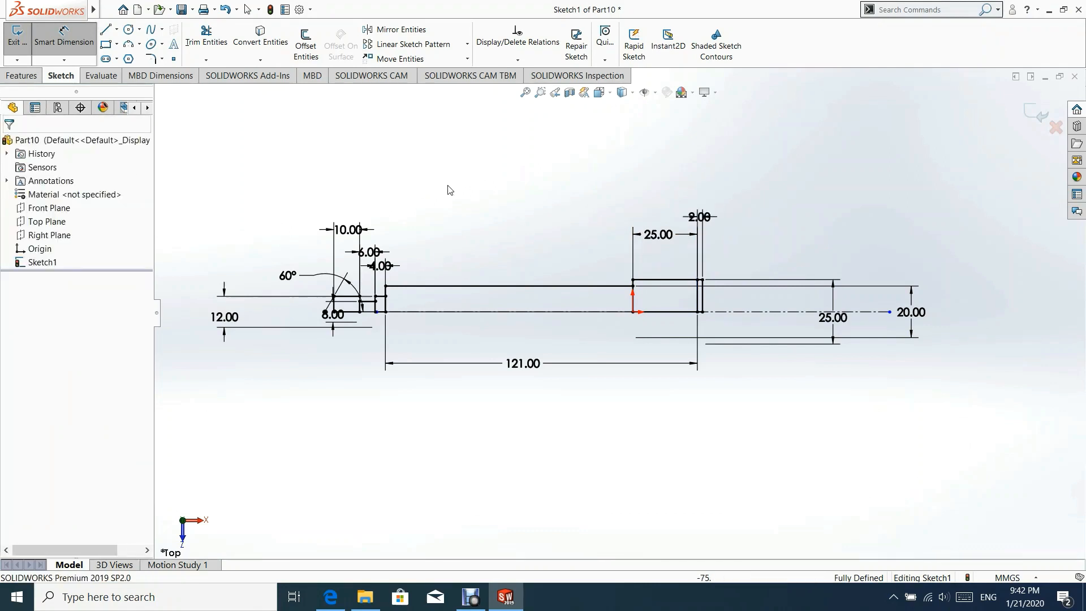
Move the 2 mm dimension's text to the left, outside its extension lines.
scroll(733, 273, "down", 1)
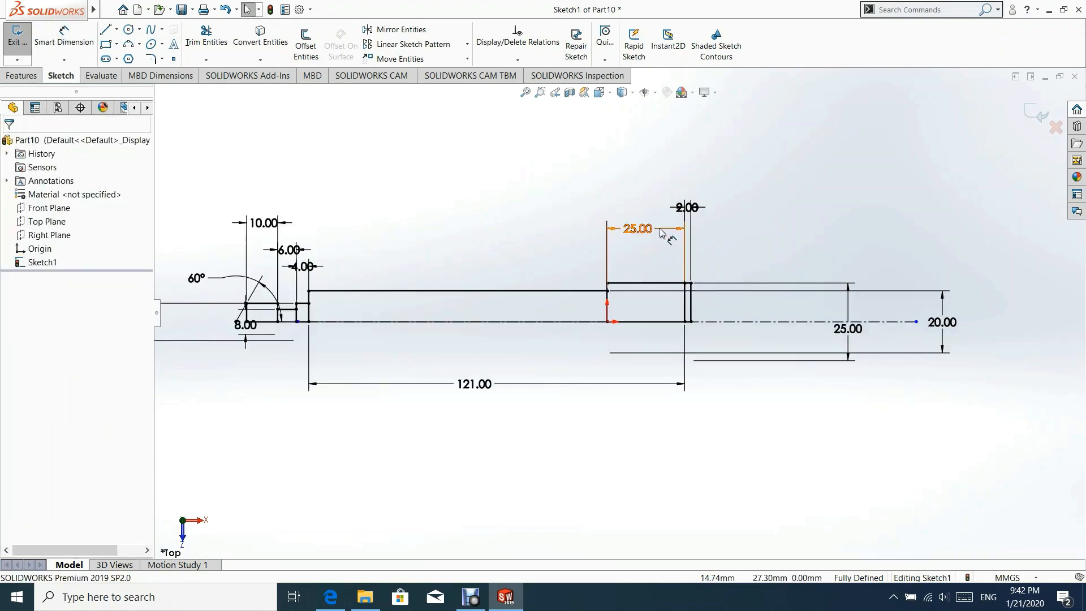
left_click(677, 209)
left_click(726, 164)
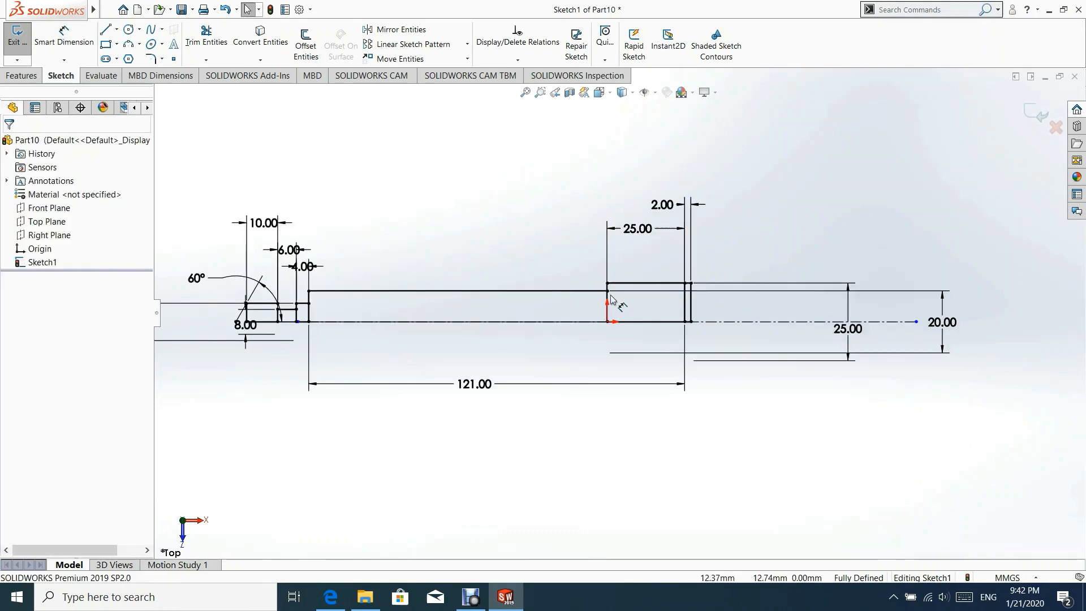
Spread out the 4, 6, 10 and 8 mm dimensions around the stepped end so their text clears the profile lines.
scroll(363, 297, "up", 1)
scroll(364, 297, "down", 1)
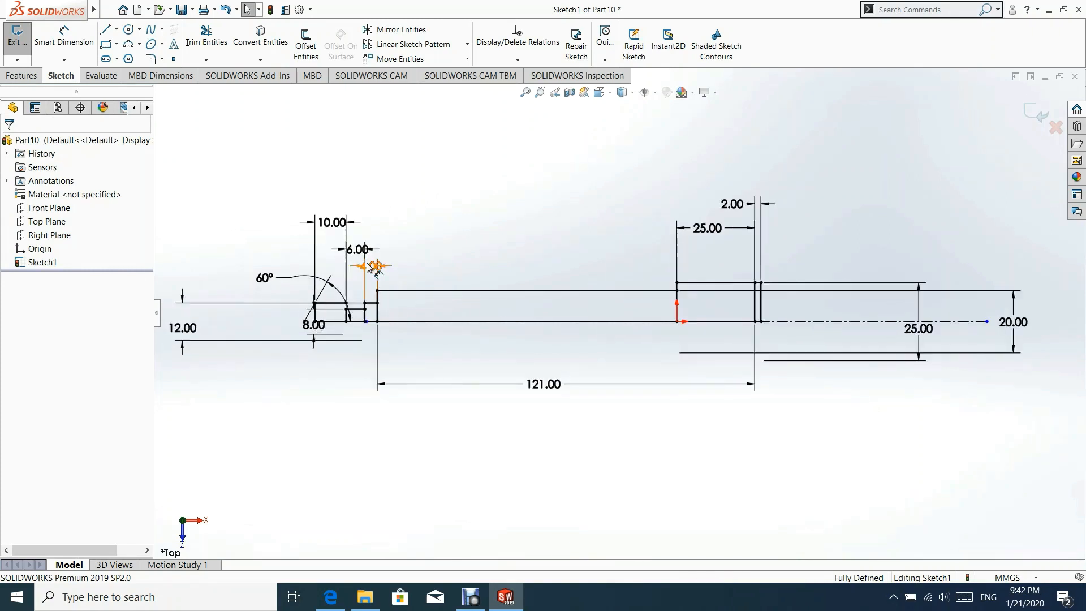
left_click_drag(374, 261, 319, 205)
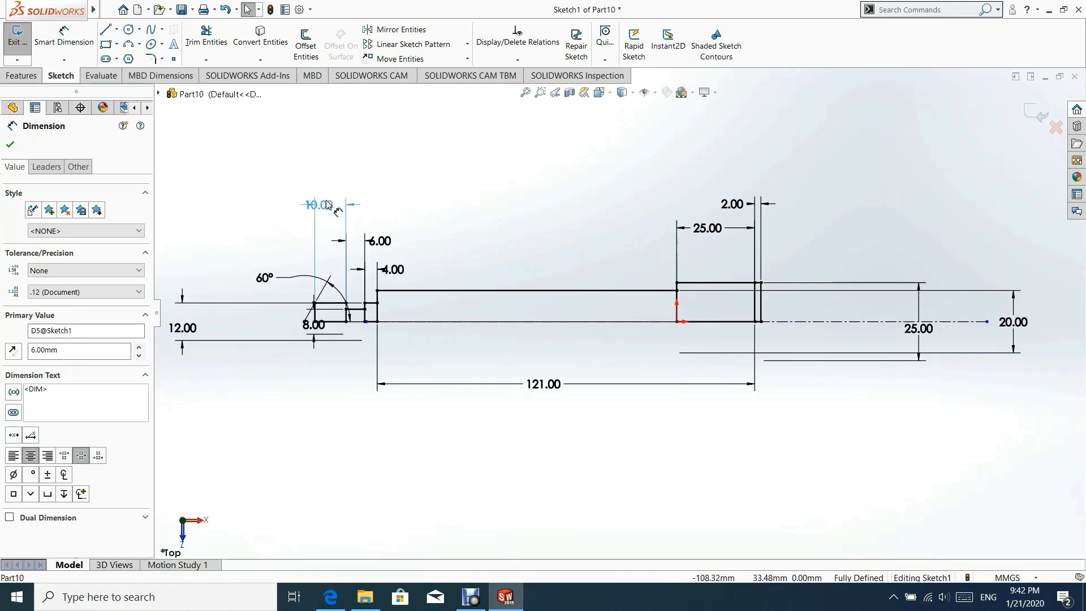
left_click(312, 254)
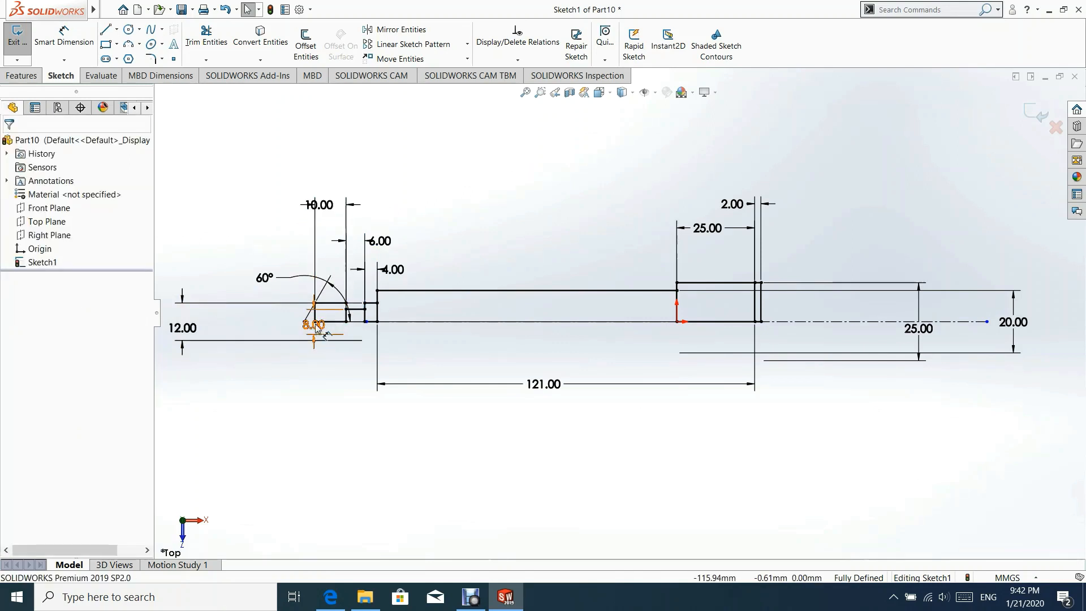
left_click_drag(326, 335, 259, 332)
left_click(286, 368)
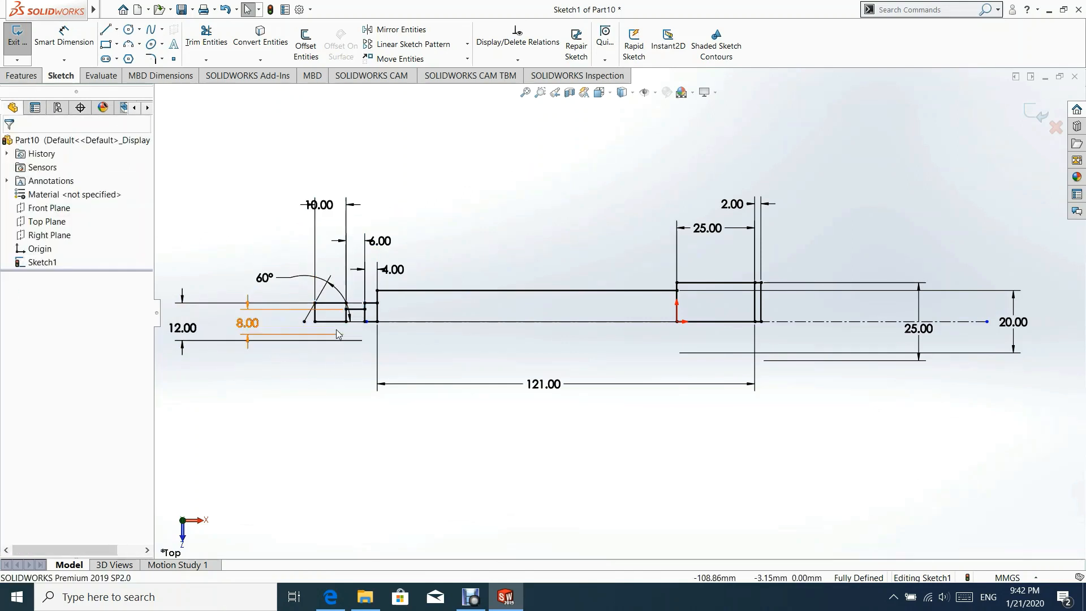
Move the 60° angle dimension text inside the leftmost rectangle, beside the slanted tip line.
scroll(337, 333, "down", 5)
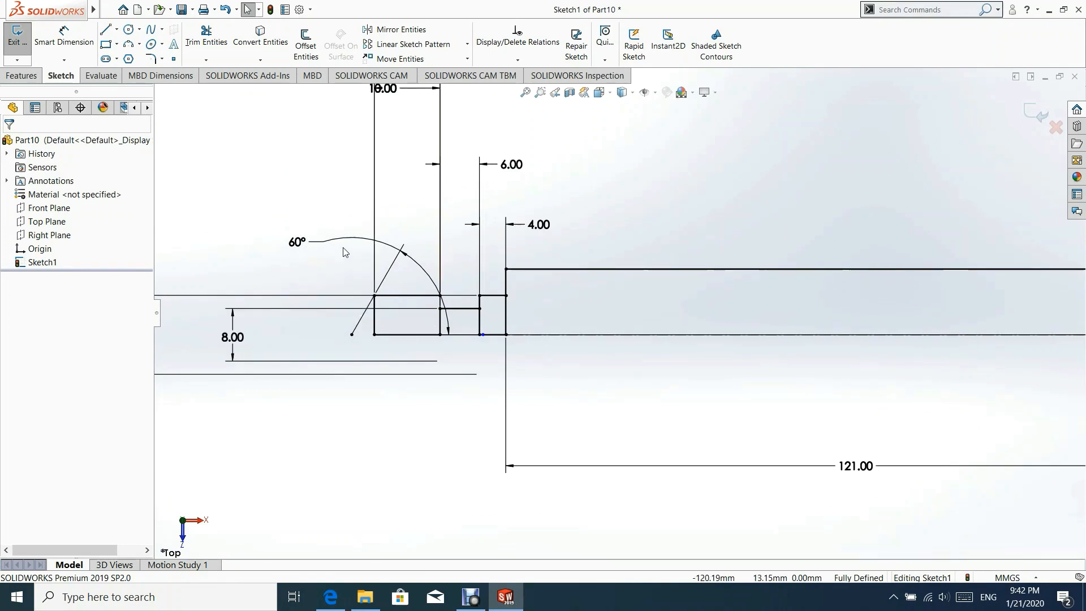
left_click_drag(317, 247, 397, 324)
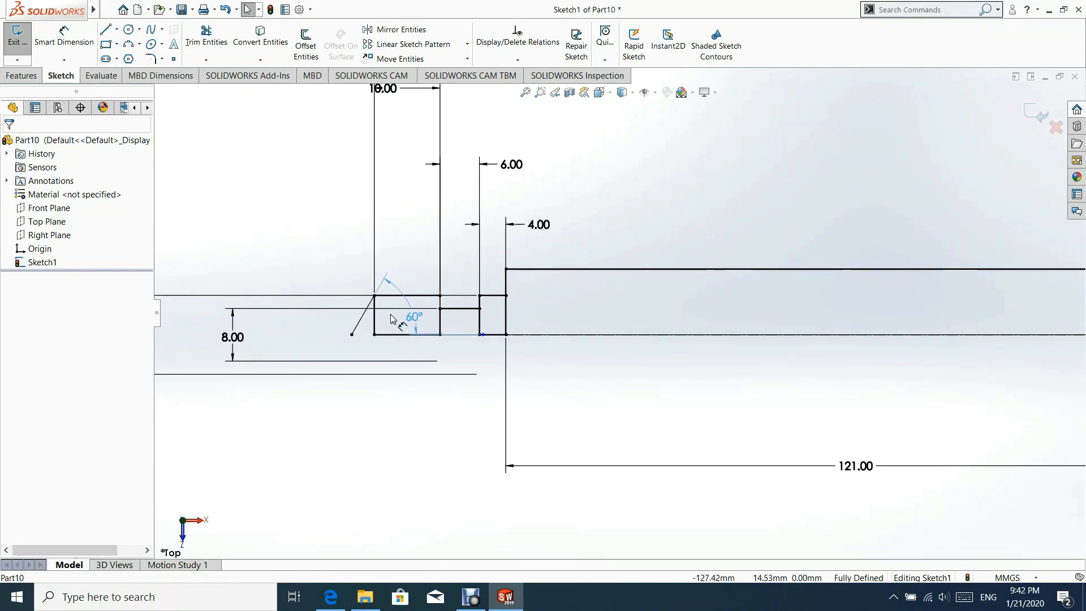
left_click(314, 248)
scroll(902, 335, "up", 4)
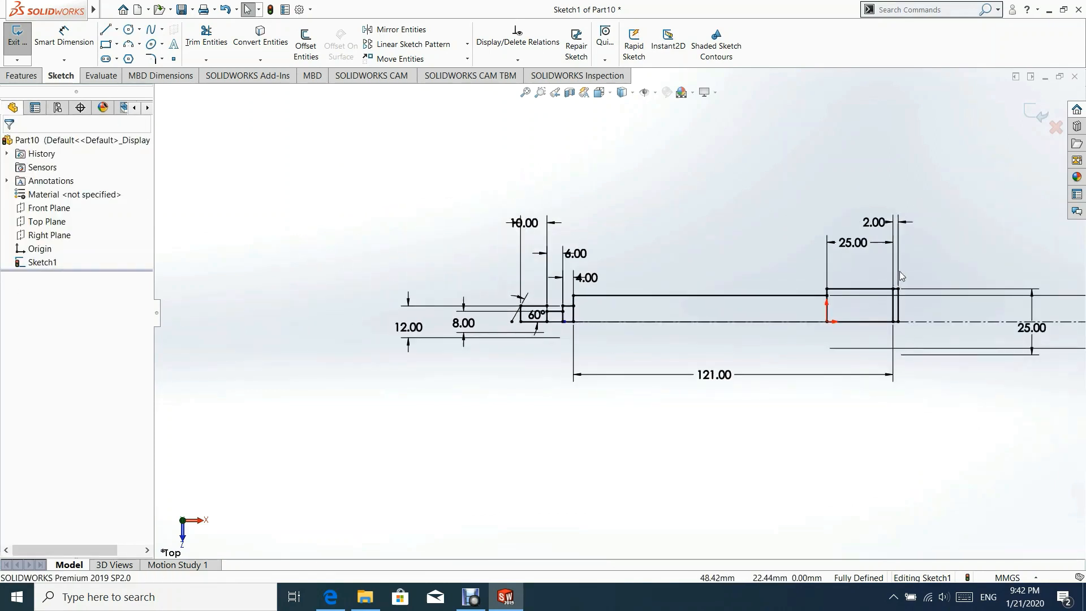
scroll(900, 272, "up", 1)
scroll(820, 270, "down", 1)
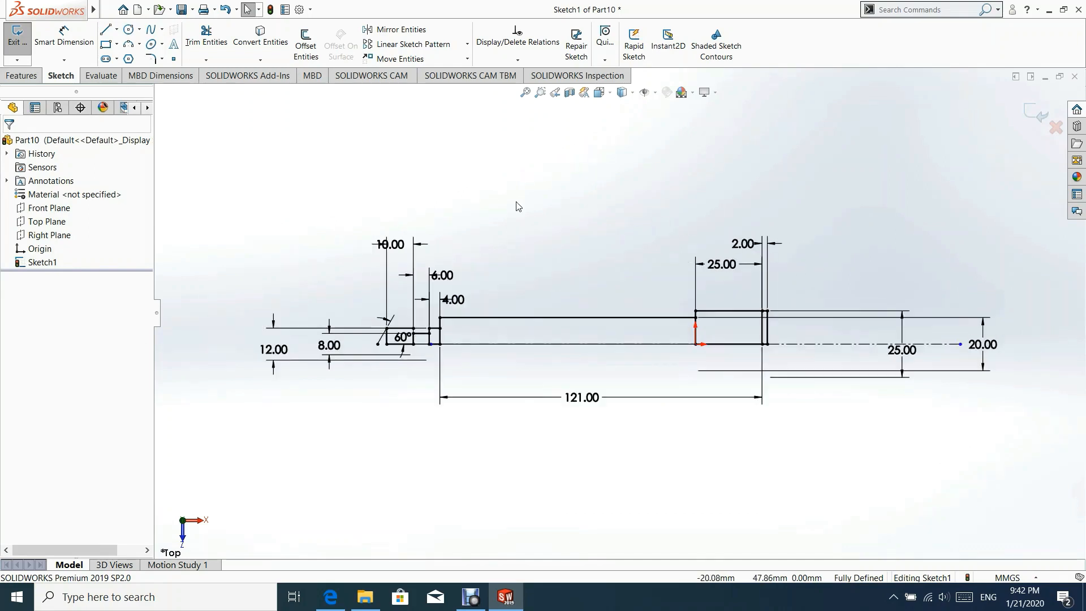
Chamfer the end block's upper outer corner with an equal distance of 2 mm and exit the sketch.
left_click(162, 59)
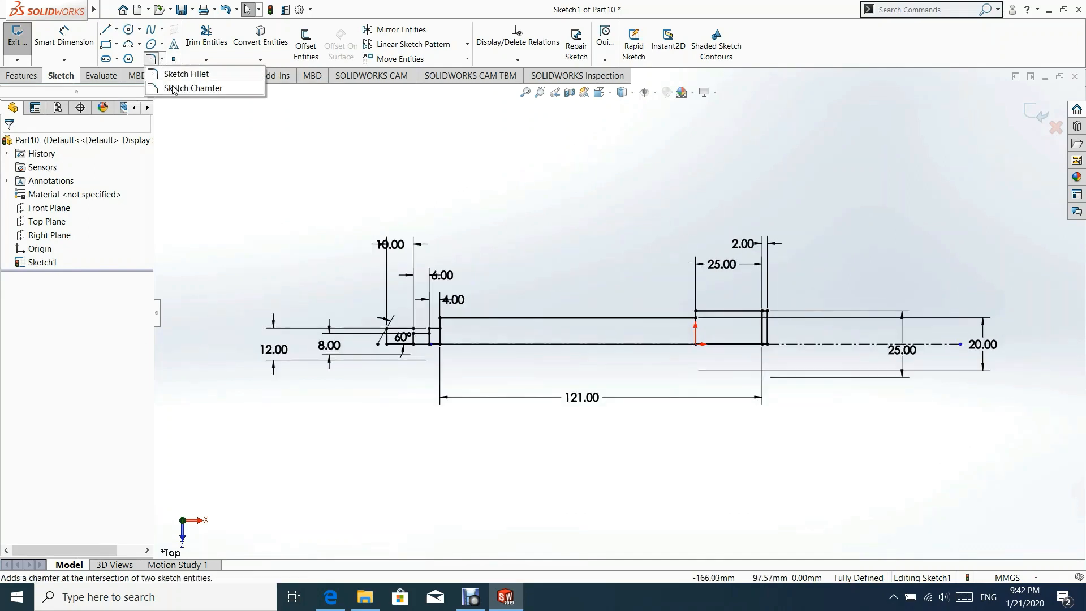
left_click(172, 89)
scroll(766, 322, "down", 4)
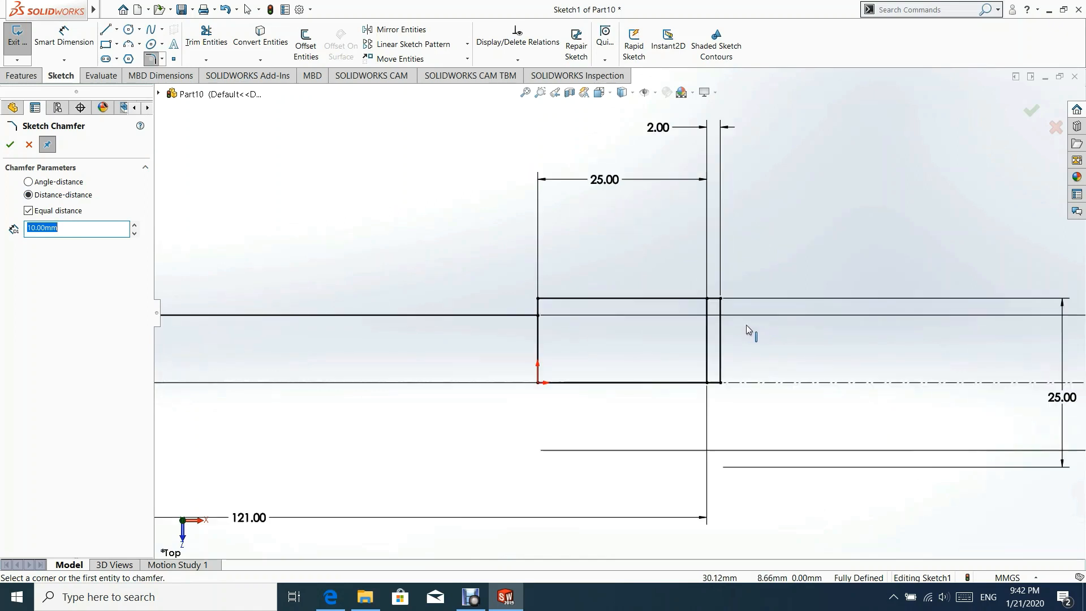
left_click(98, 228)
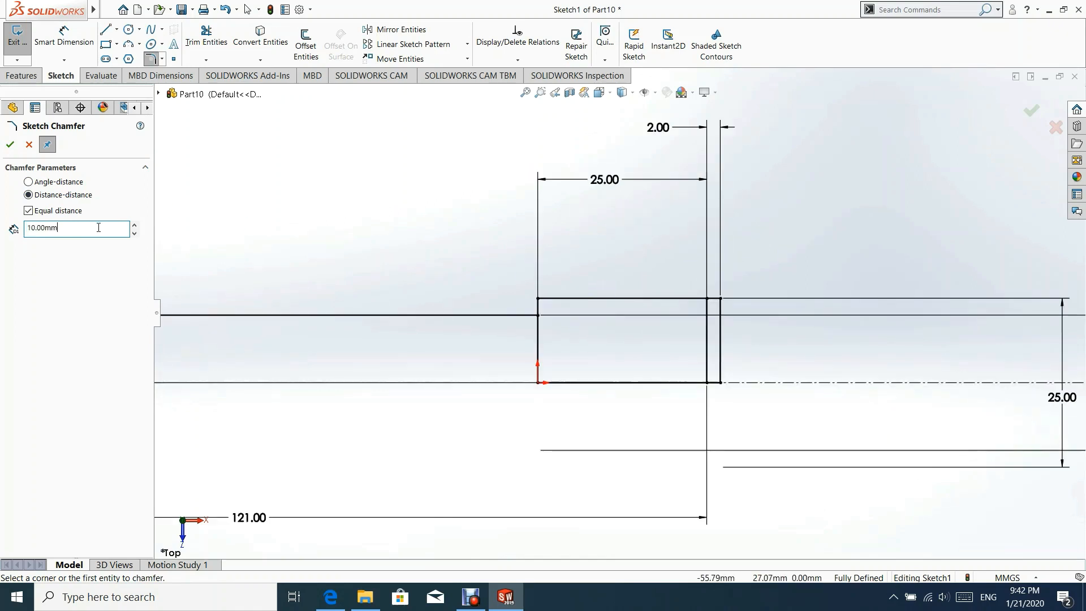
left_click(27, 229)
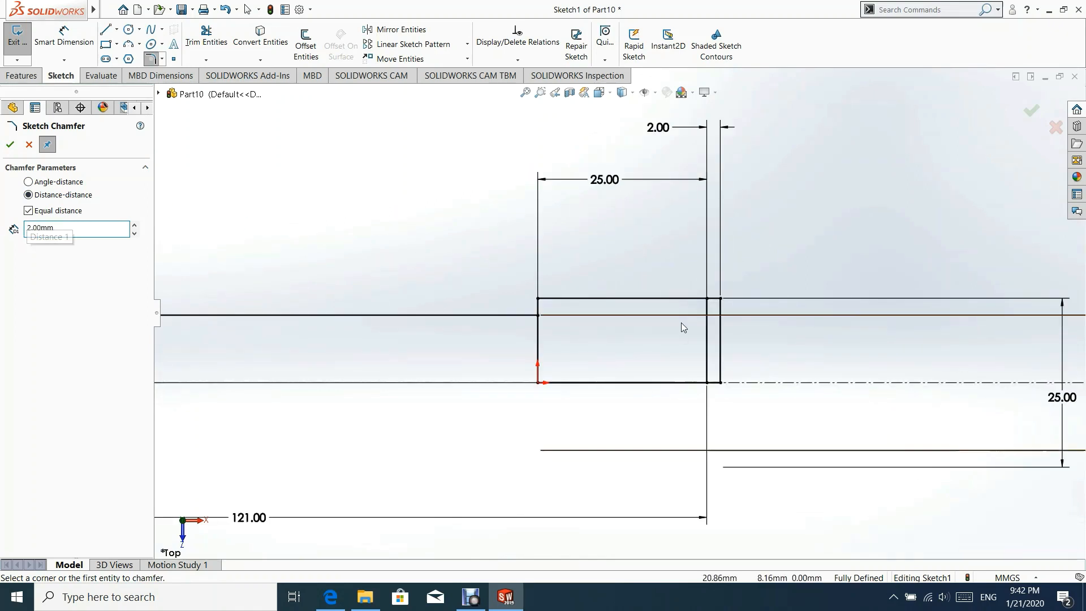
left_click(720, 299)
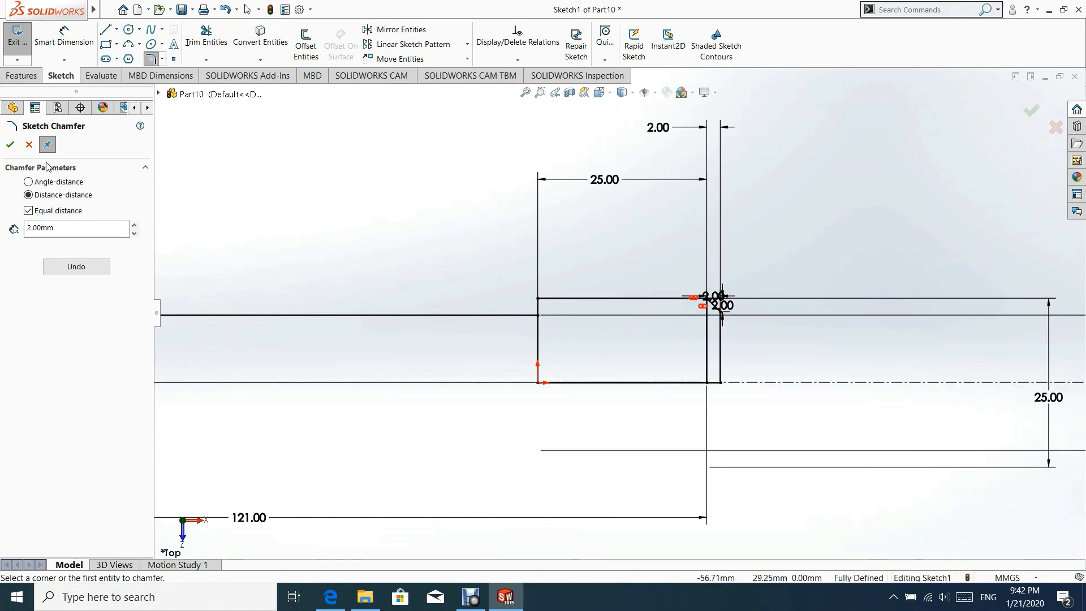
left_click(10, 145)
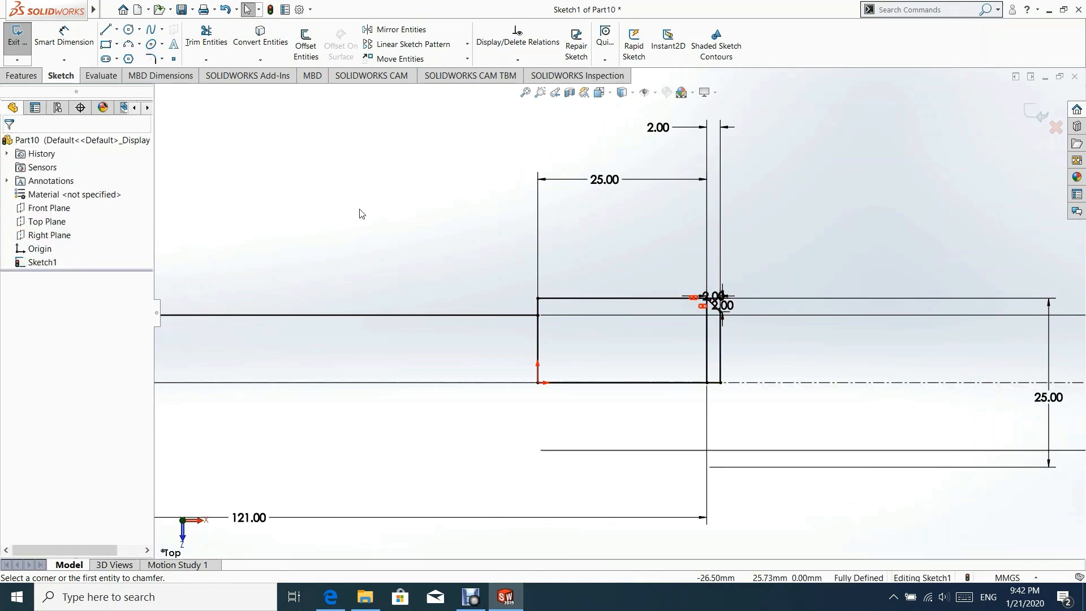
scroll(477, 285, "up", 4)
scroll(345, 272, "up", 1)
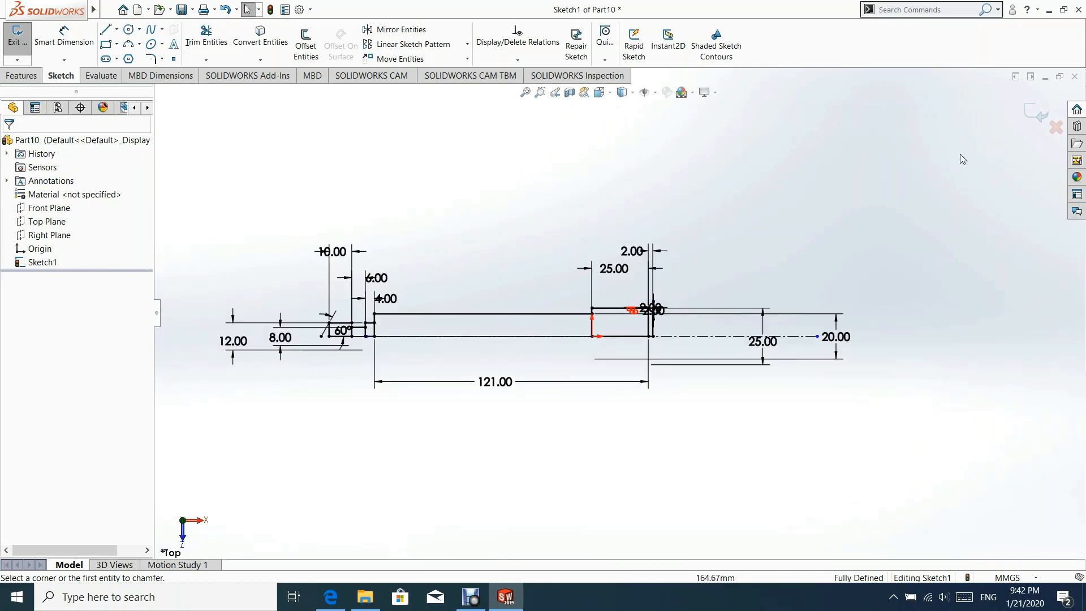
left_click(1038, 115)
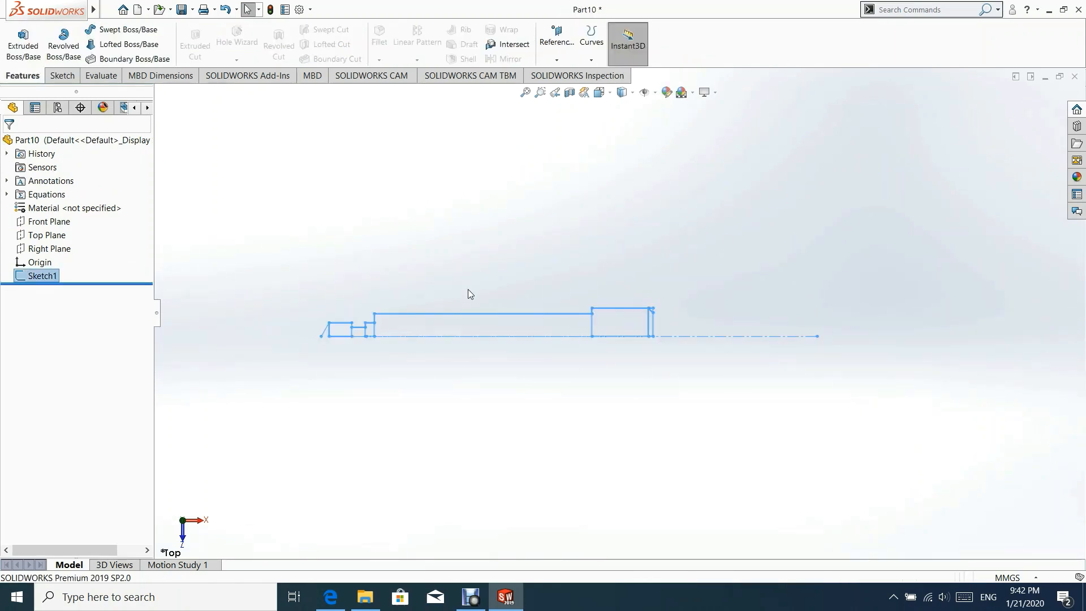
scroll(473, 297, "down", 1)
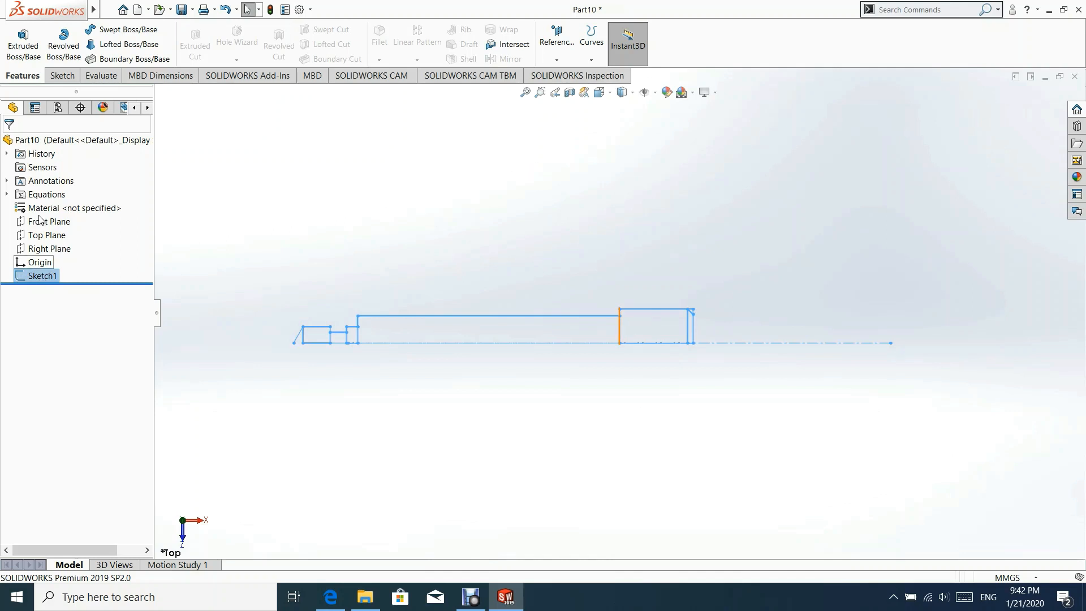
left_click(64, 49)
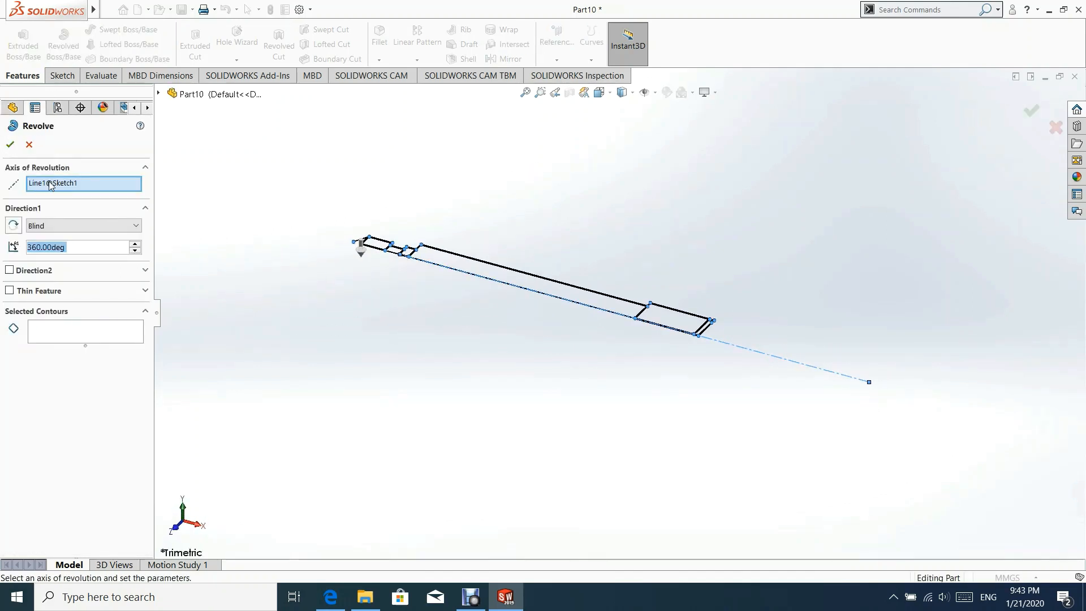
left_click(74, 328)
scroll(643, 291, "down", 3)
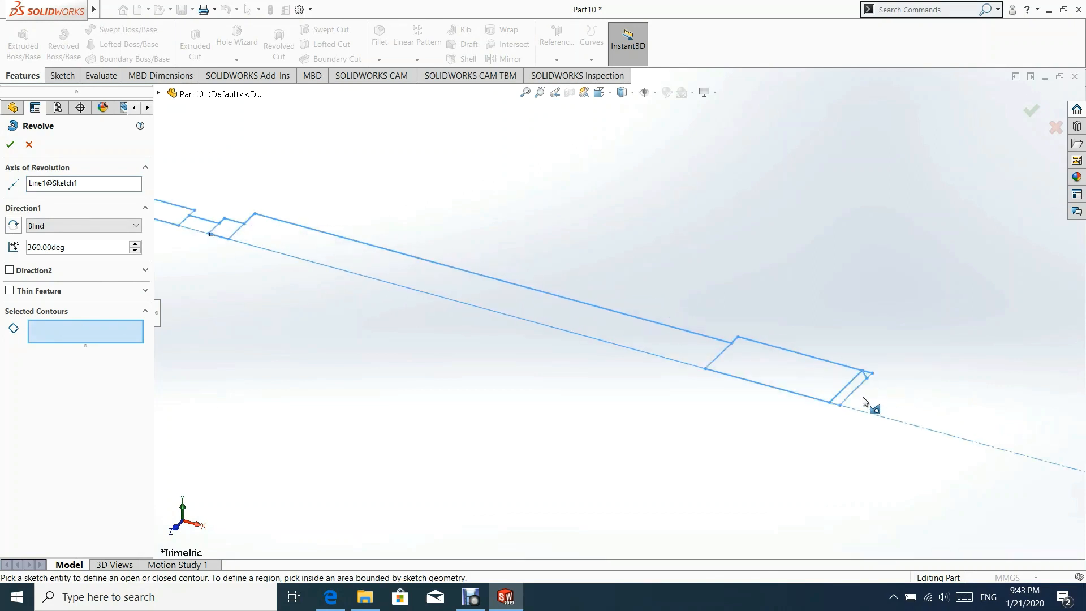
scroll(864, 401, "down", 2)
left_click(831, 370)
left_click(718, 346)
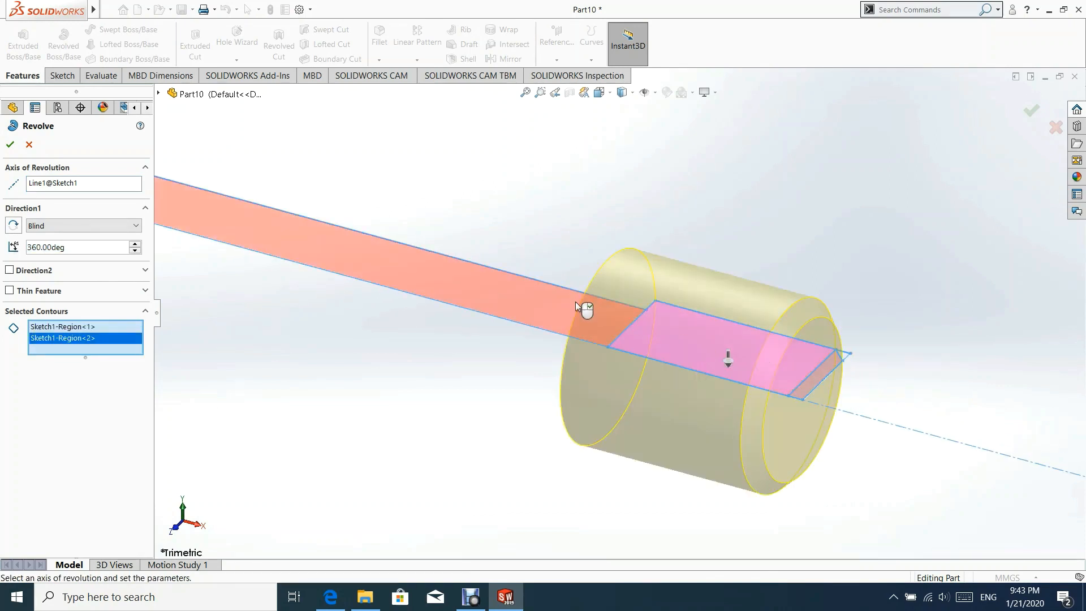
left_click(492, 285)
scroll(390, 256, "up", 5)
scroll(380, 247, "down", 4)
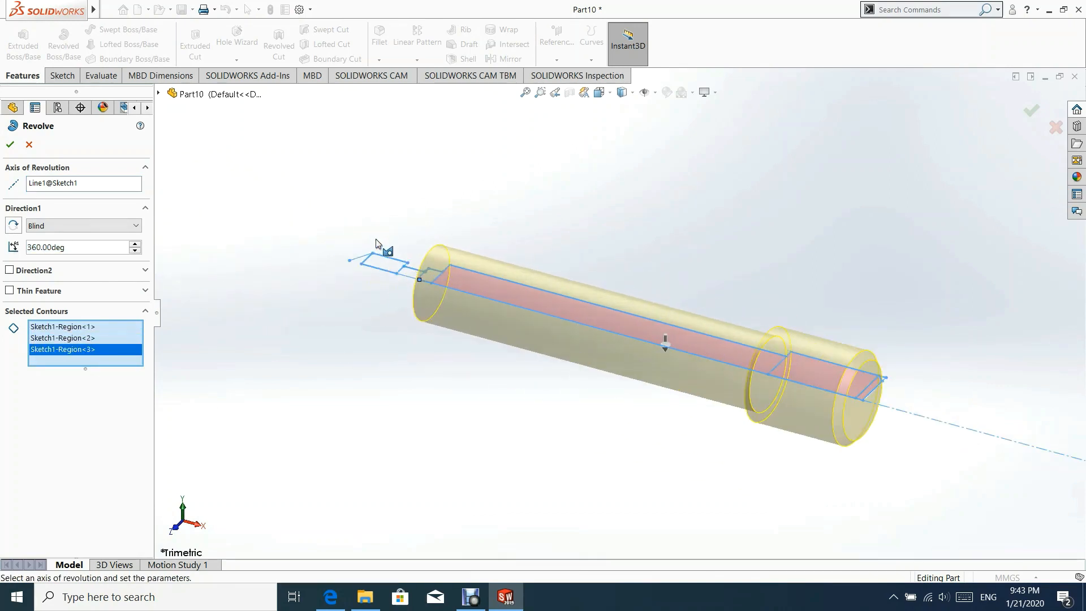
scroll(484, 297, "down", 5)
left_click(503, 297)
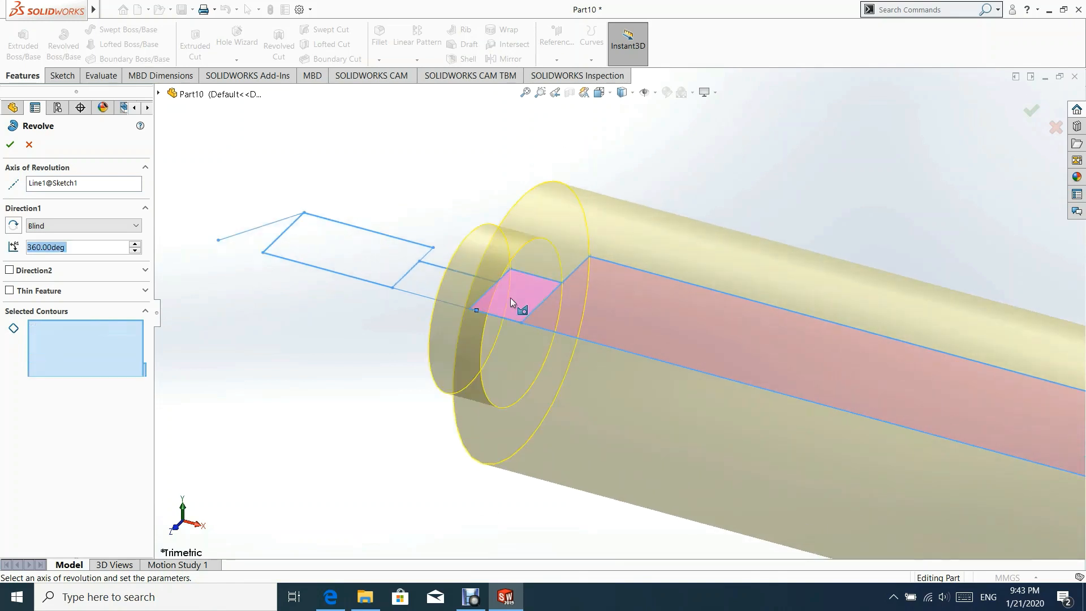
left_click(452, 287)
left_click(355, 257)
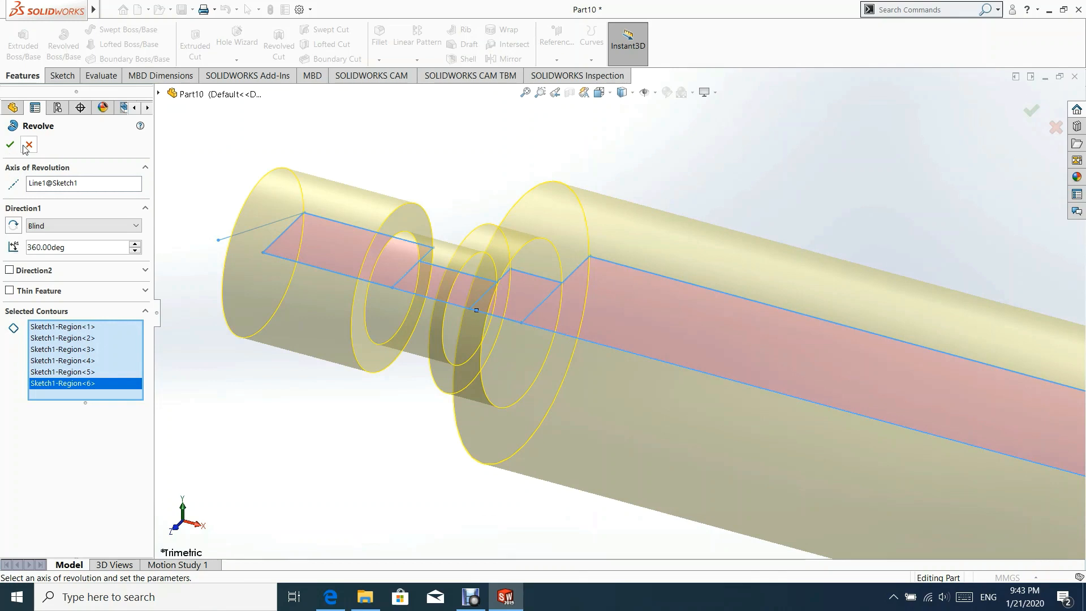
key("Escape")
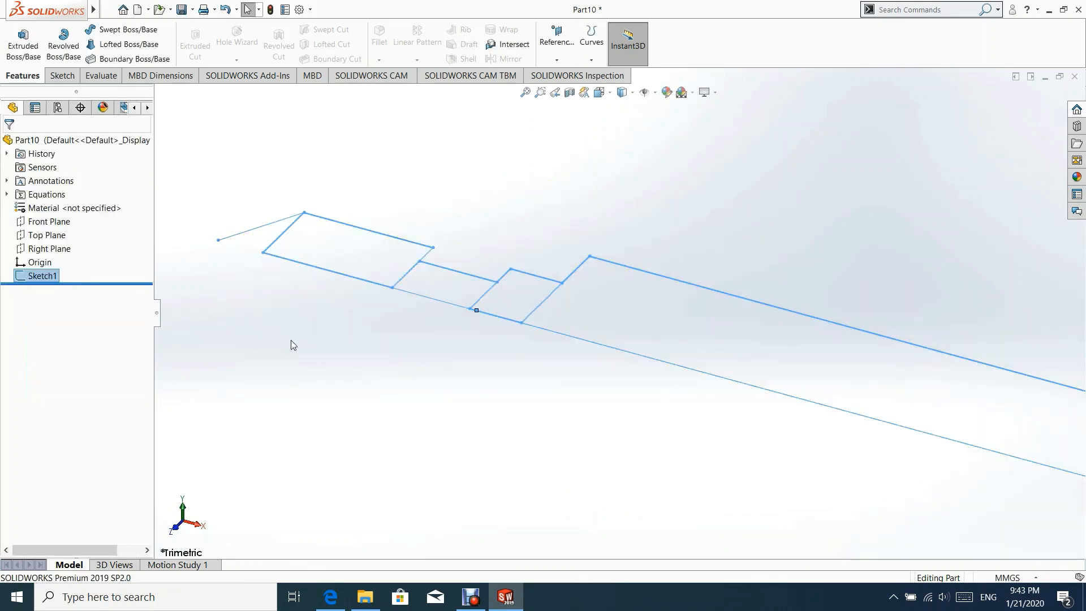
right_click(37, 277)
key("Escape")
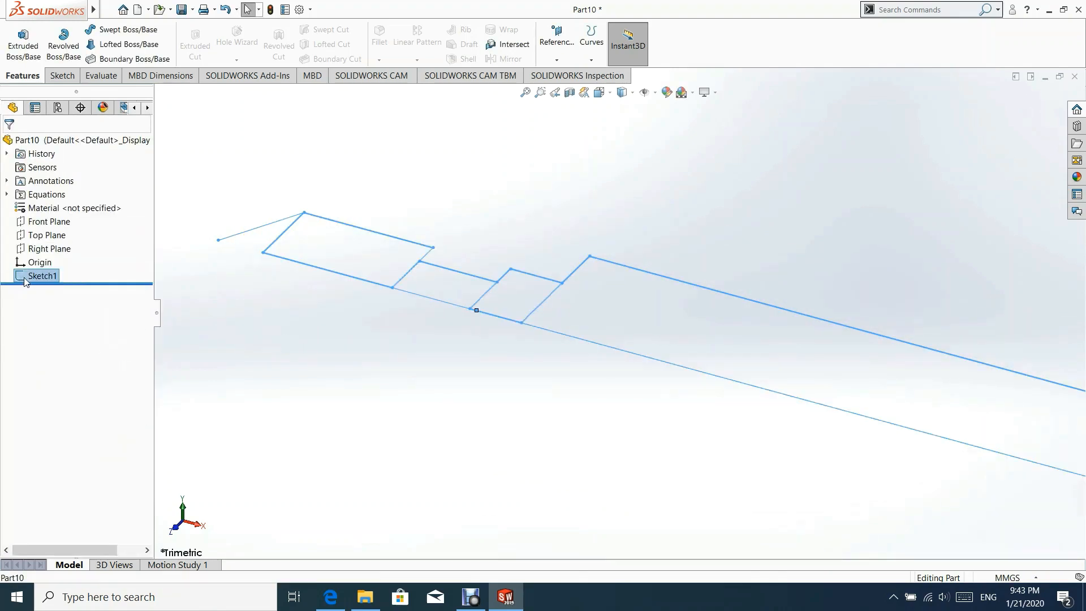
left_click(27, 278)
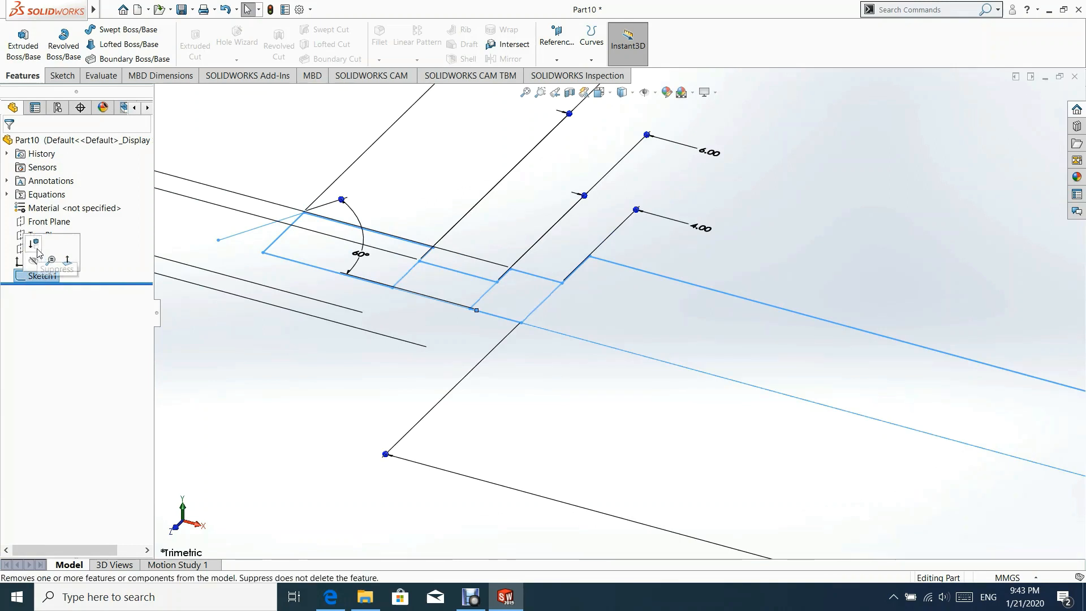
left_click(511, 409)
Reopen the profile sketch, close the slanted tip with a horizontal line to the leftmost rectangle's lower corner, and exit the sketch.
scroll(513, 403, "up", 7)
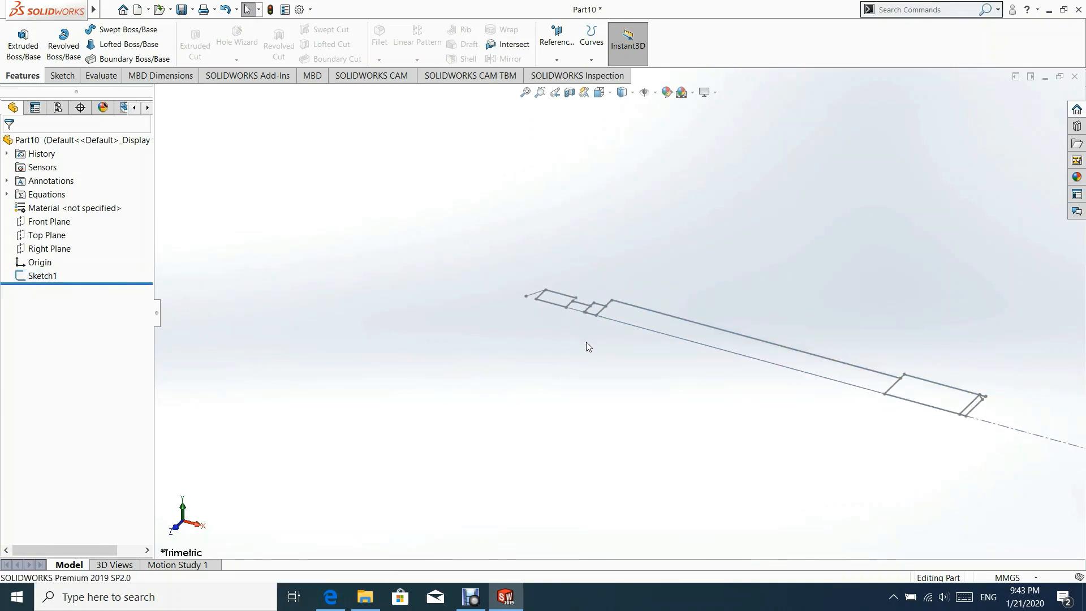
mouse_move(586, 342)
middle_mouse_down()
mouse_move(547, 421)
mouse_move(550, 359)
mouse_move(594, 436)
mouse_move(588, 375)
middle_mouse_up()
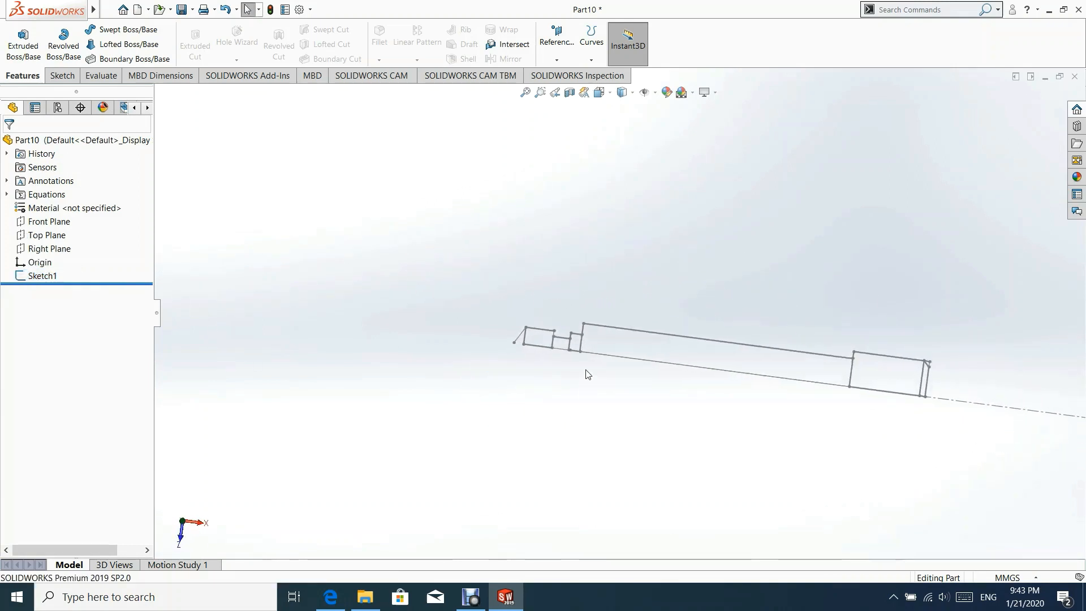
double_click(627, 328)
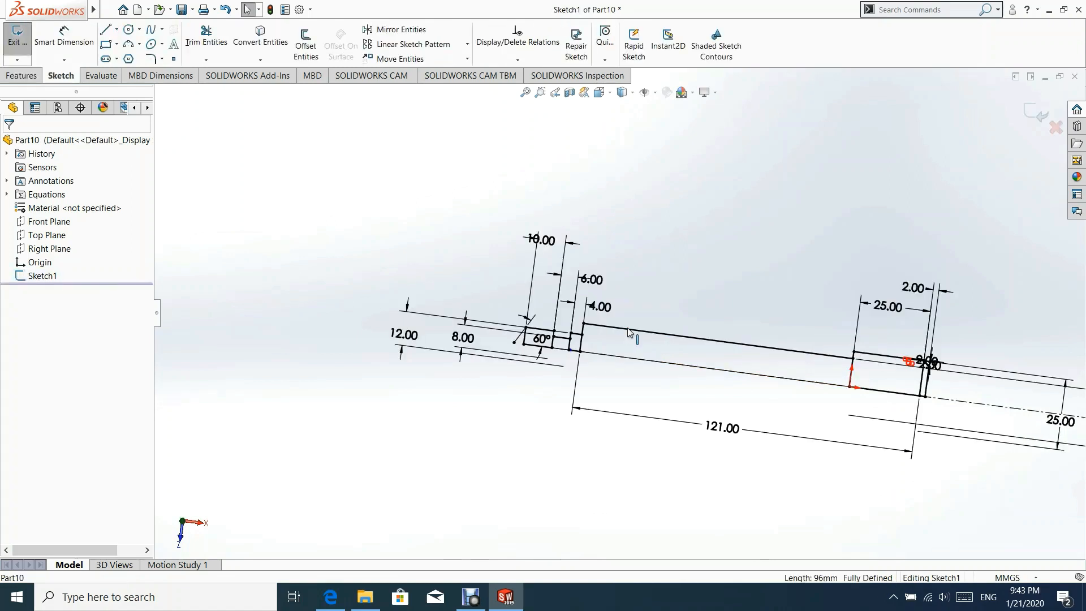
scroll(538, 346, "down", 3)
scroll(517, 320, "down", 4)
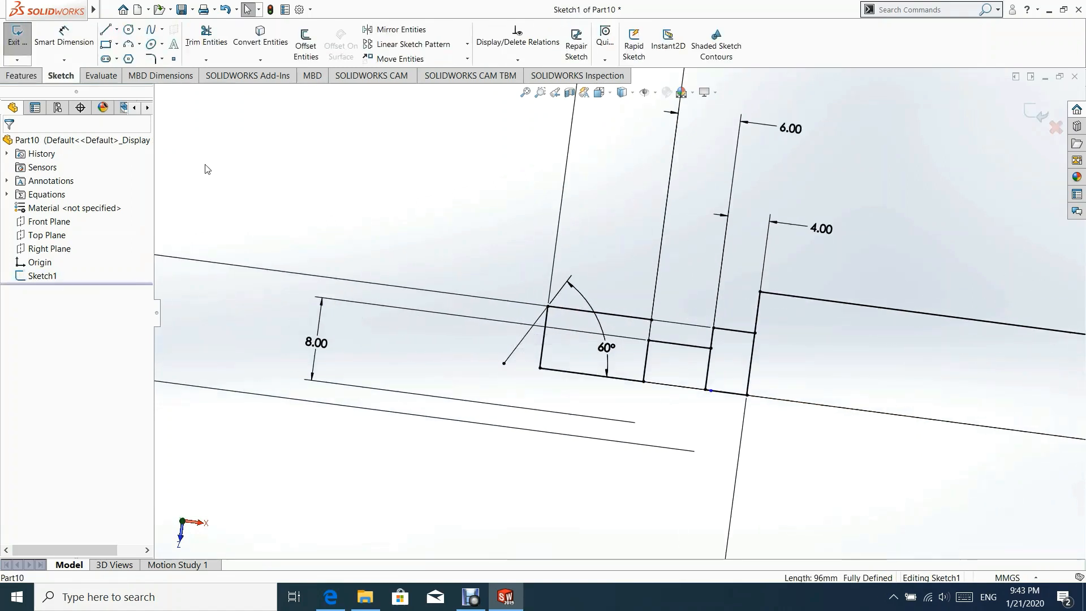
left_click(105, 29)
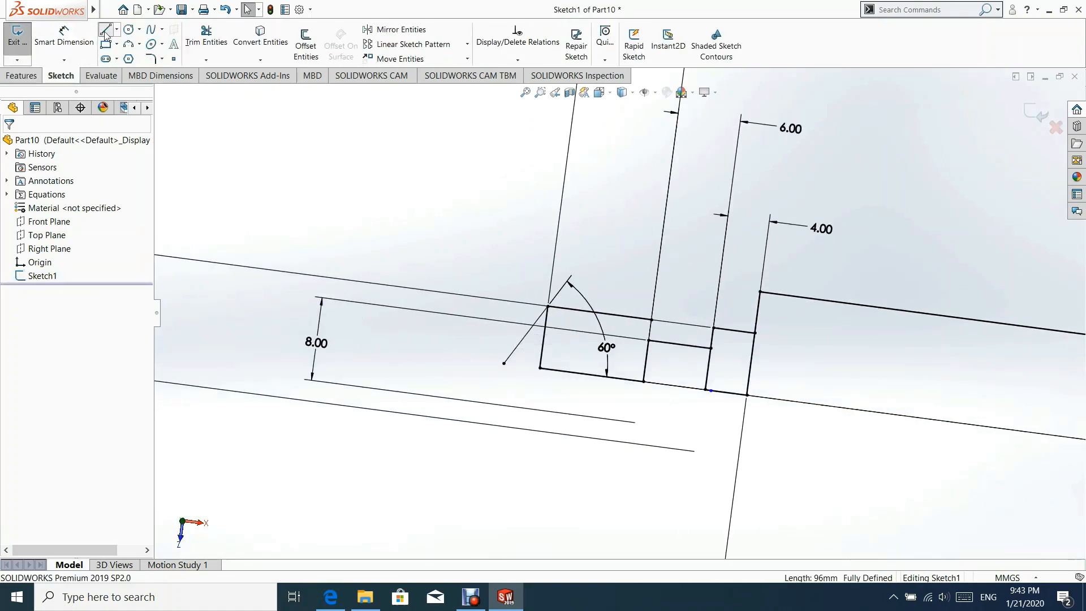
left_click(504, 364)
left_click(541, 367)
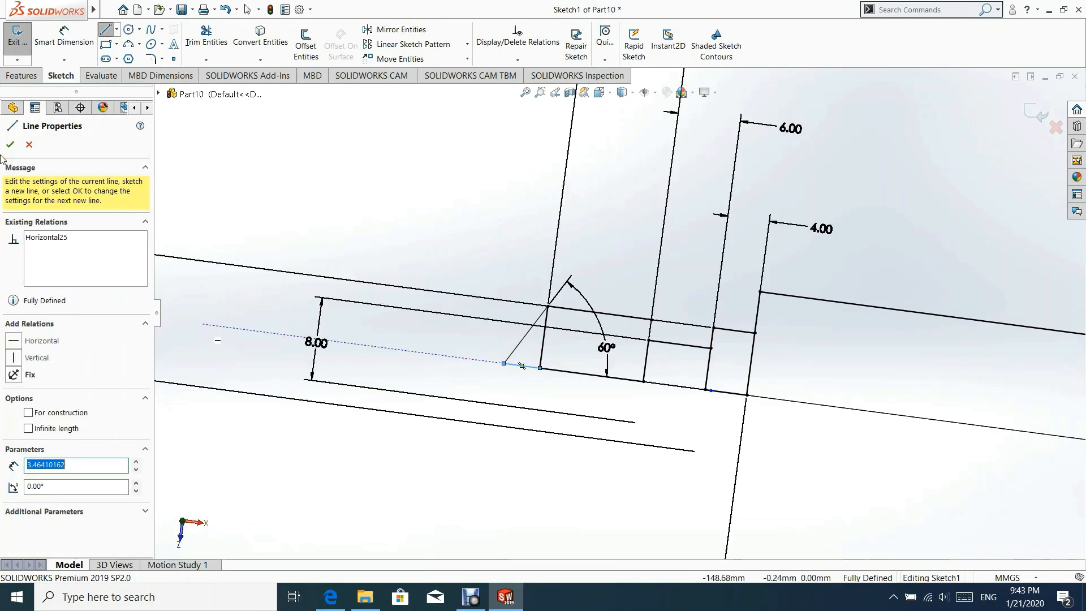
left_click(8, 140)
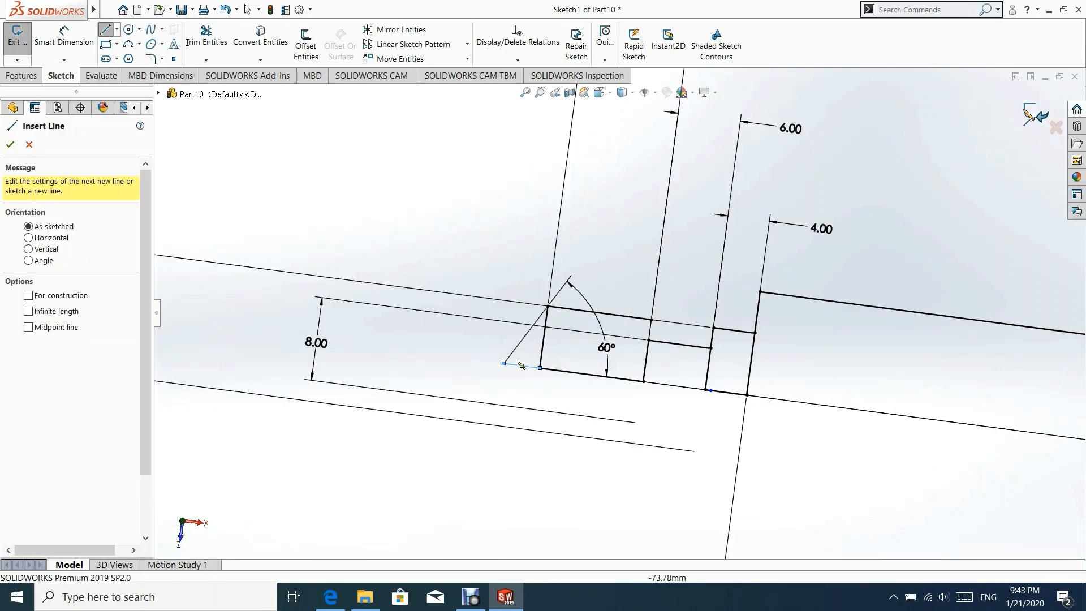
left_click(1036, 113)
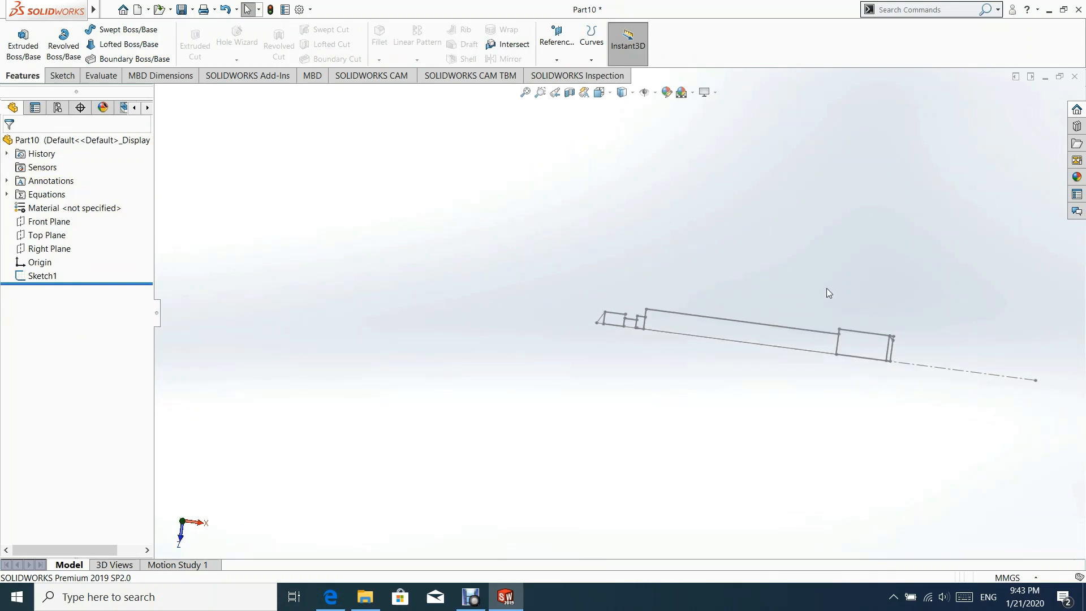
Start a 360° blind revolve of the sketch about the centerline, selecting the chamfered end strip, end block and long shaft regions.
left_click(25, 277)
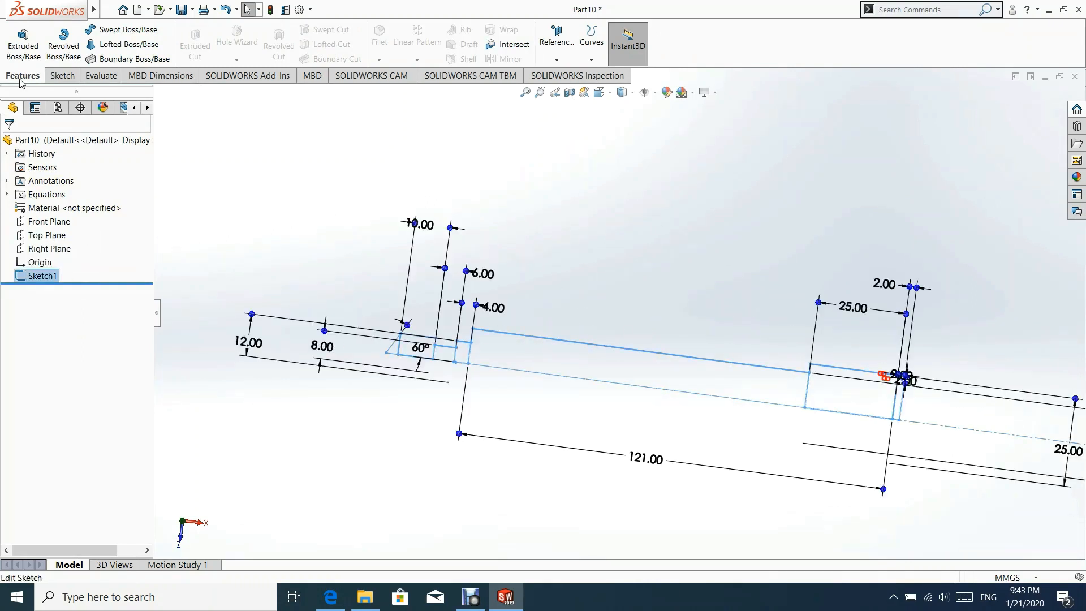
left_click(68, 55)
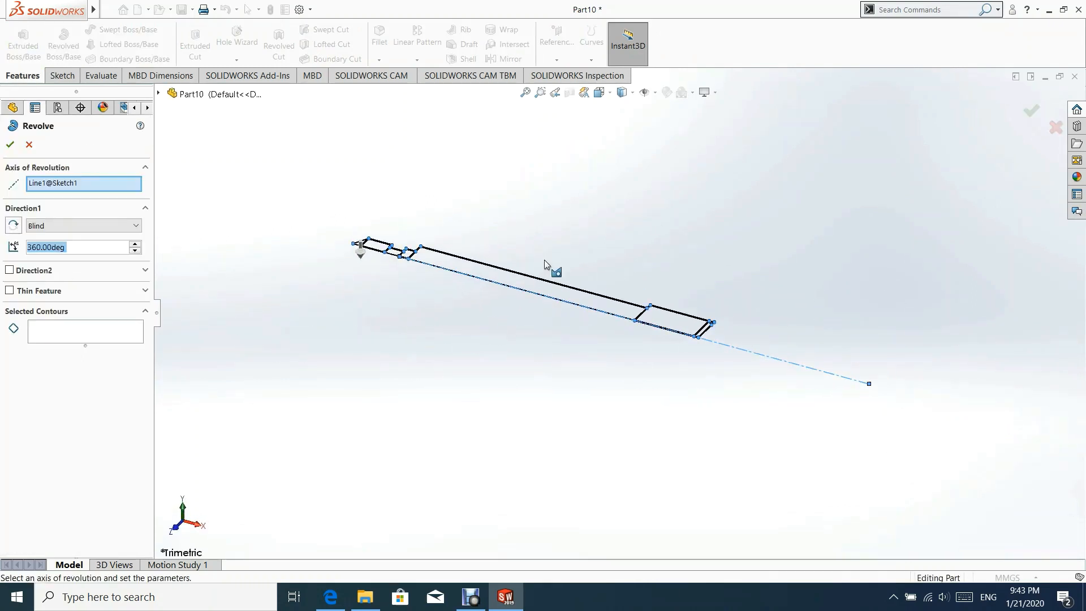
scroll(832, 378, "down", 3)
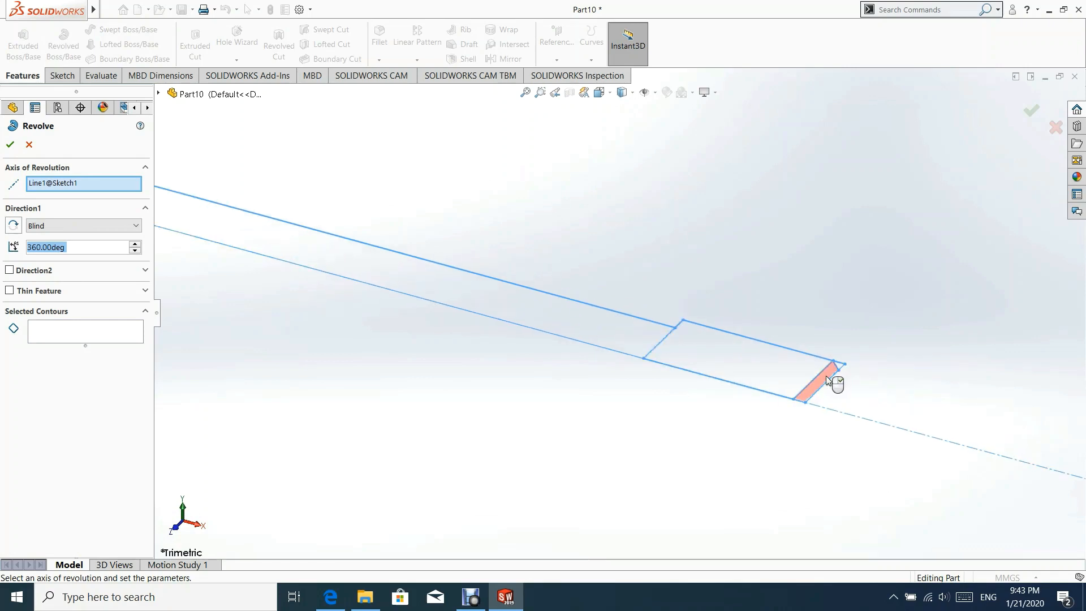
left_click(829, 380)
left_click(758, 365)
left_click(406, 280)
scroll(400, 273, "up", 5)
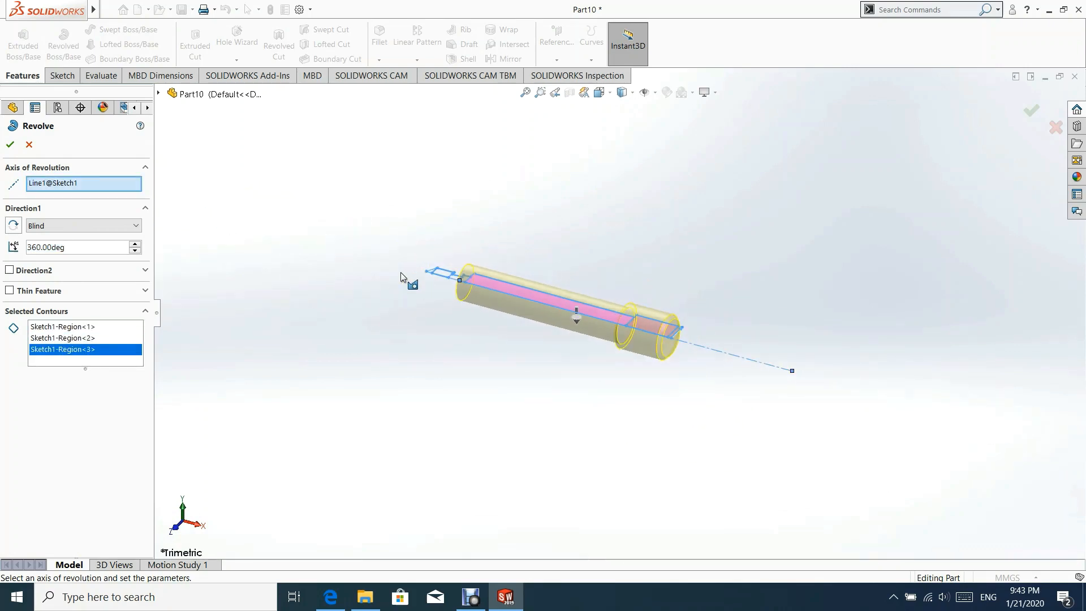
Add the collar, groove, leftmost rectangle and triangular tip regions to the revolve and complete the solid.
scroll(603, 301, "down", 6)
left_click(604, 305)
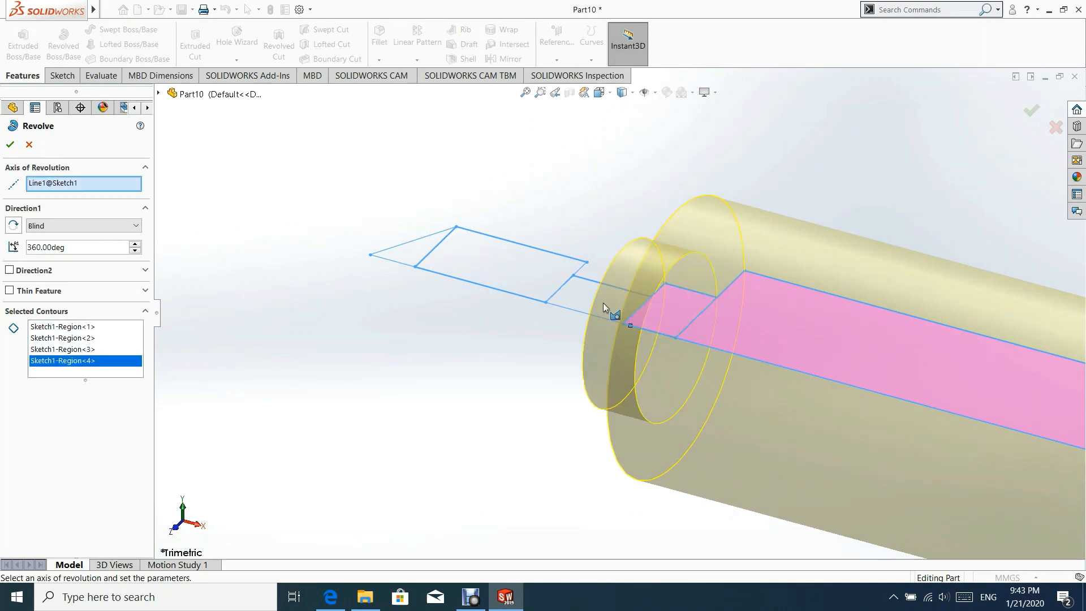
left_click(598, 300)
left_click(510, 265)
left_click(412, 255)
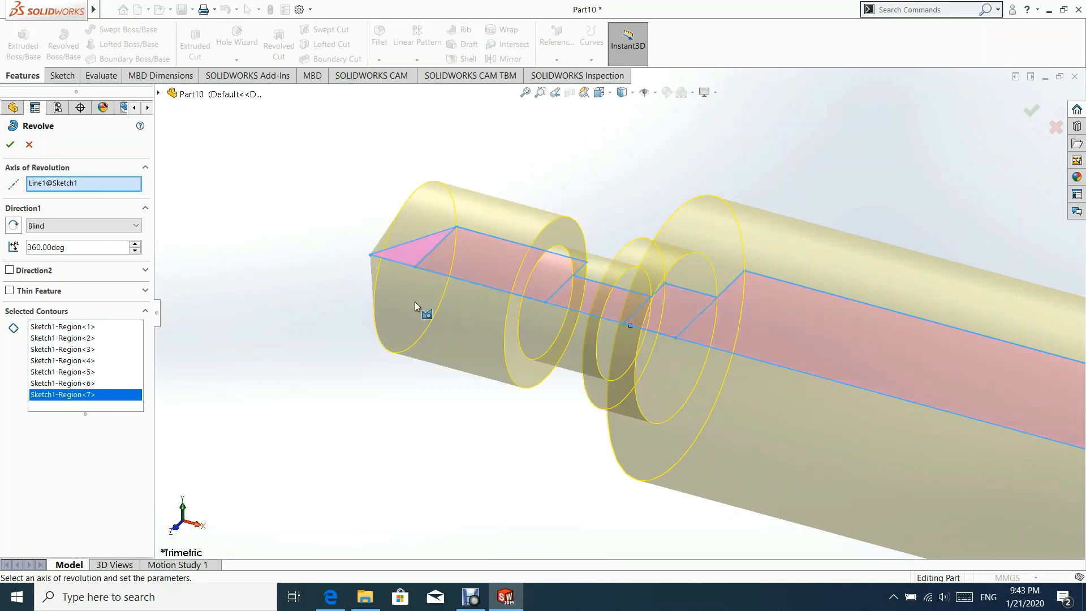
left_click(15, 147)
Start a sketch on the Top Plane and draw a circle about 13 mm in diameter on the pin's head, level with the origin.
scroll(814, 368, "up", 5)
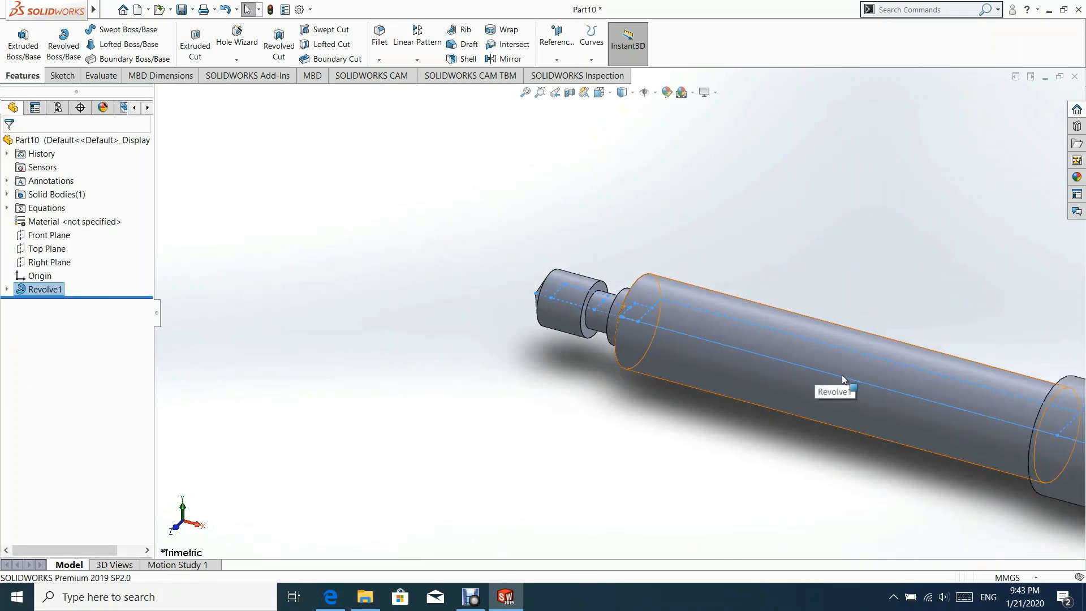
middle_click_drag(722, 286, 765, 368)
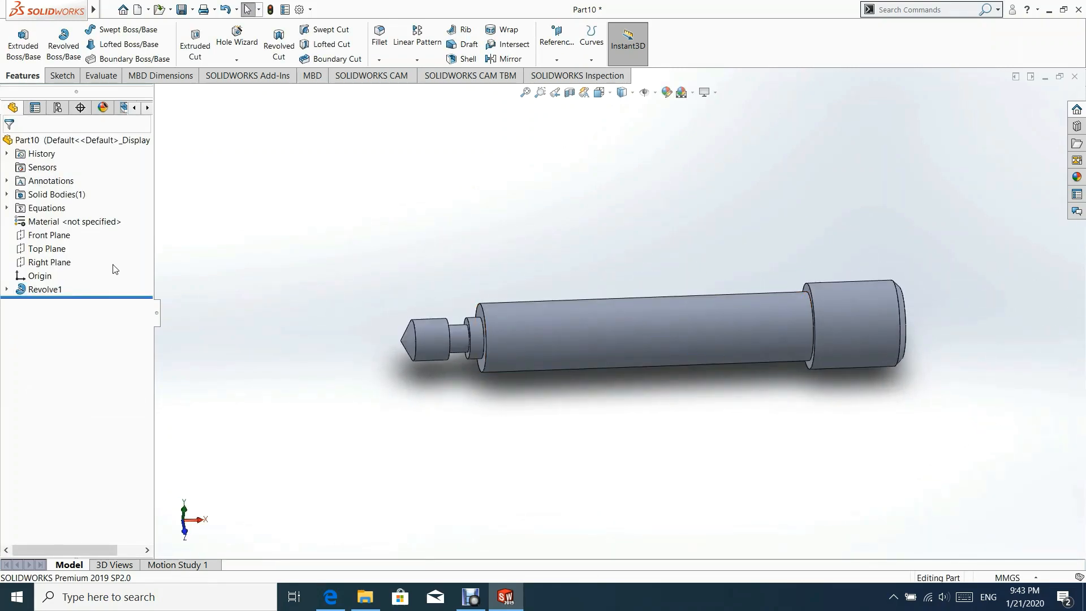
left_click(56, 255)
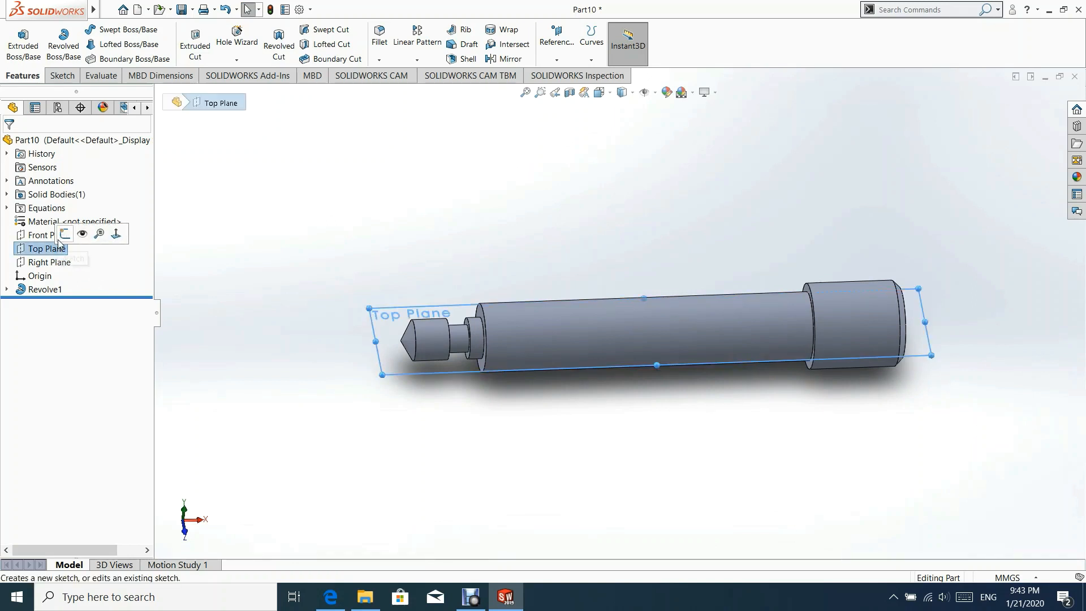
left_click(73, 238)
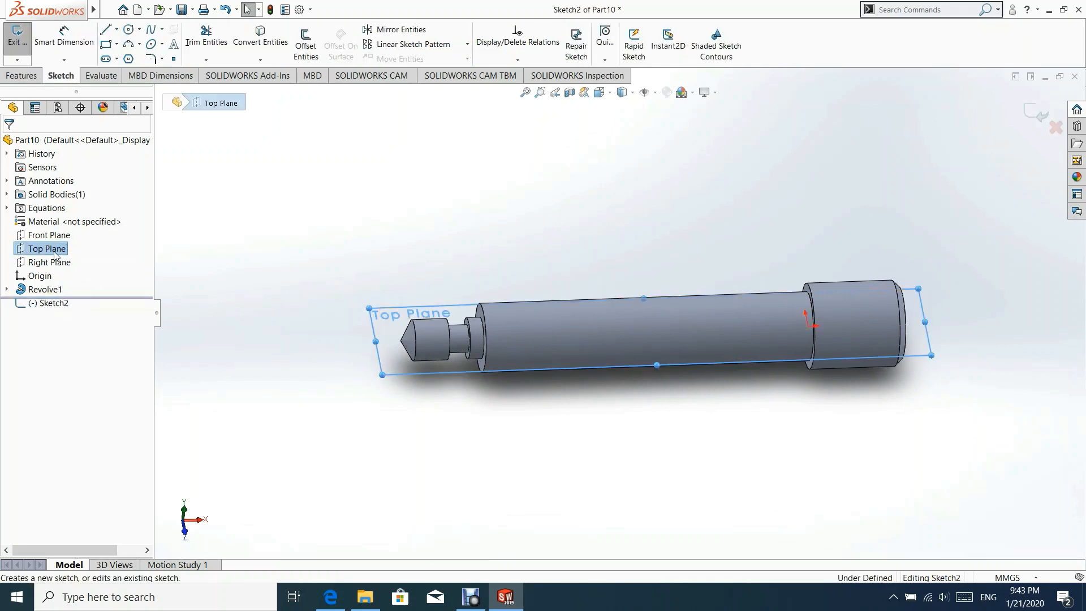
right_click(53, 252)
left_click(118, 236)
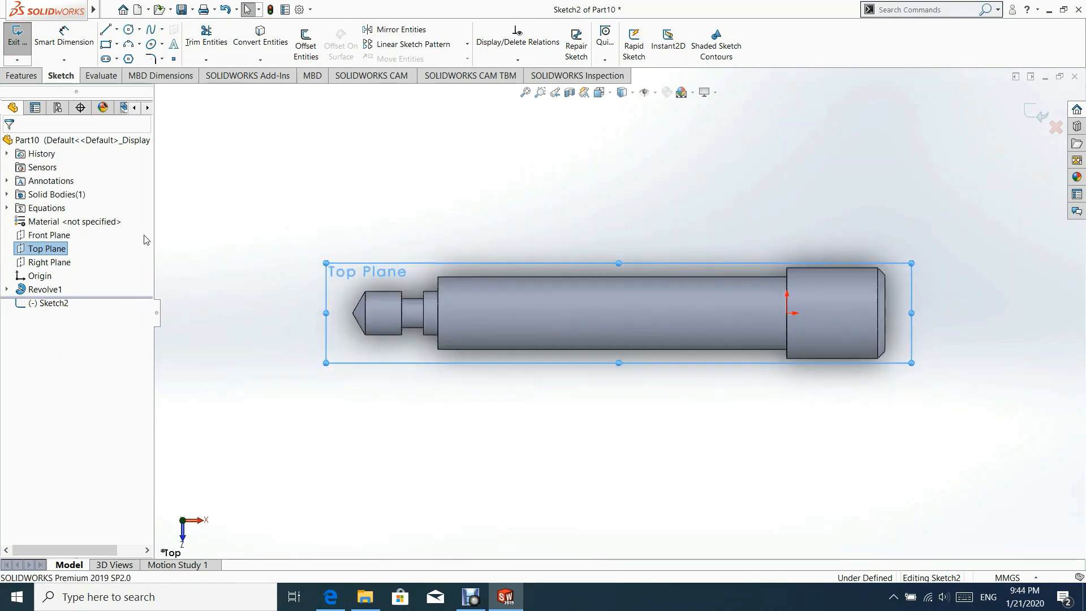
left_click(129, 30)
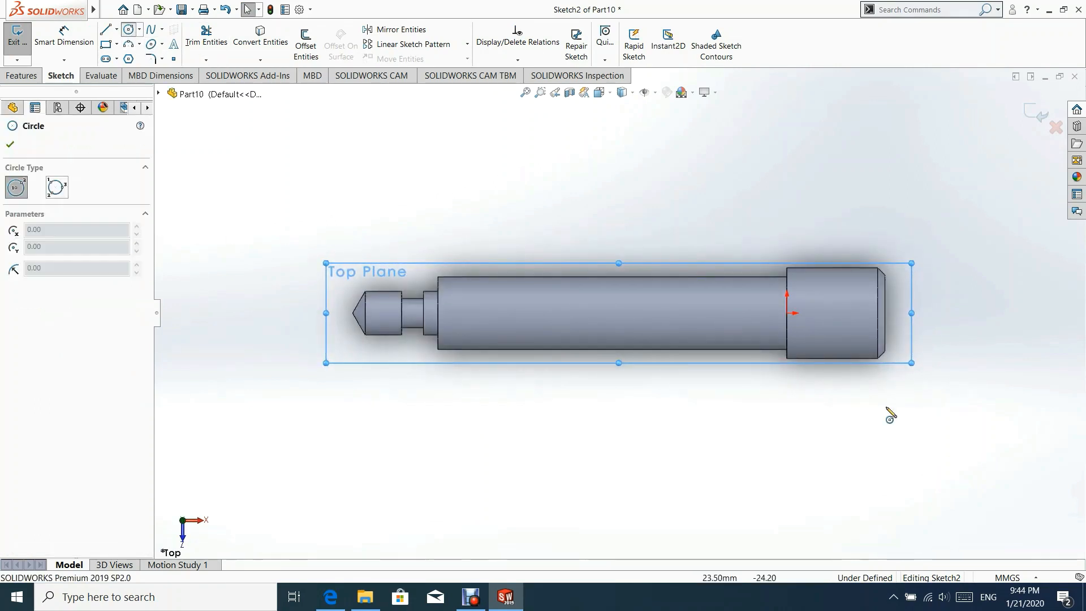
left_click(838, 313)
left_click(844, 338)
key("Escape")
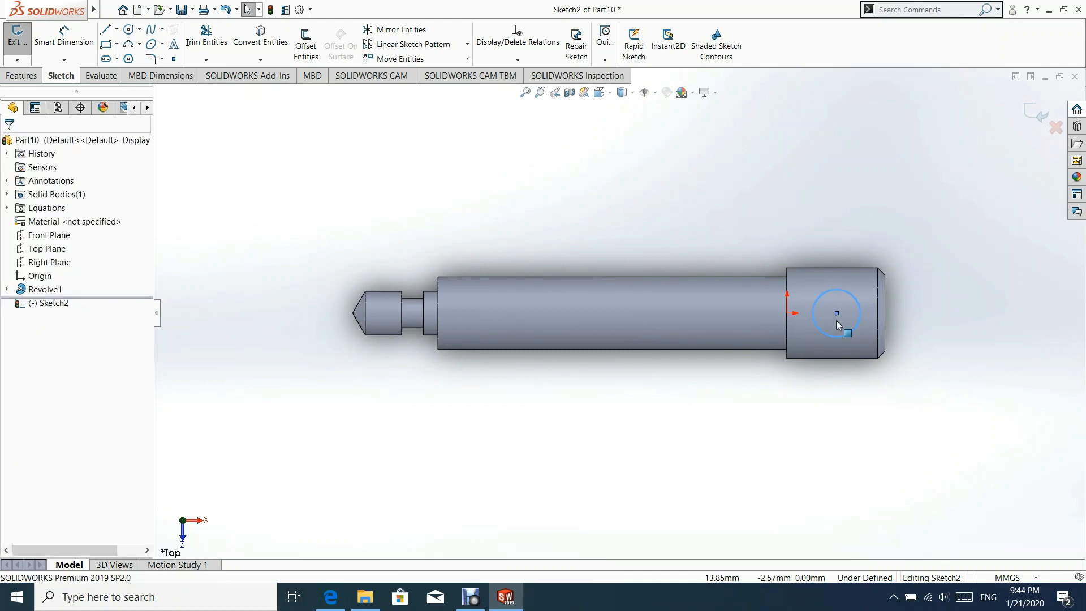
Add a horizontal relation between the circle's center and the origin.
left_click(837, 313)
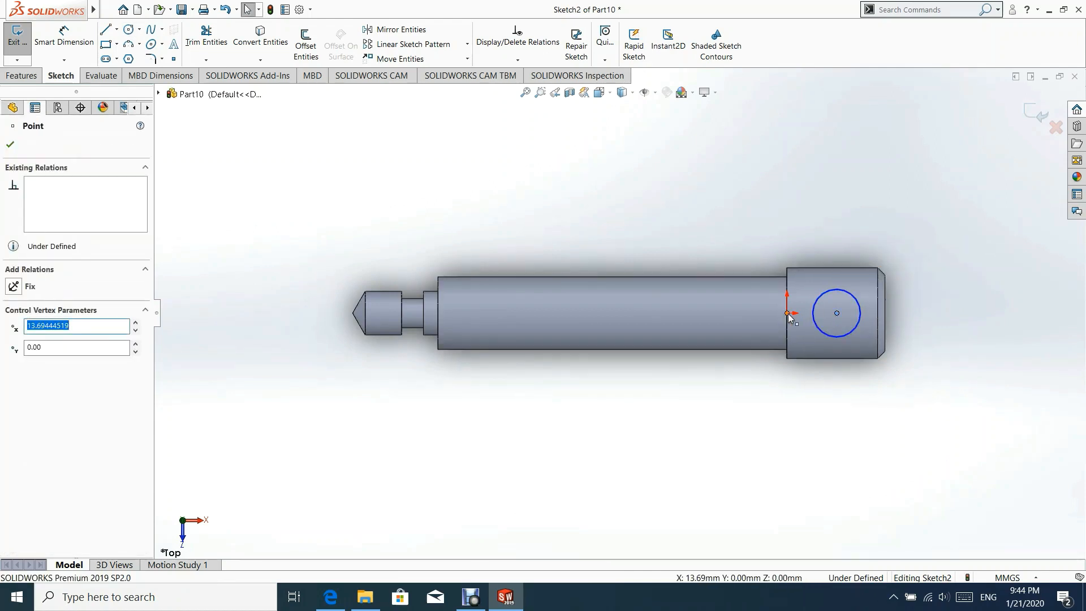
left_click(788, 313, "ctrl")
left_click(825, 265)
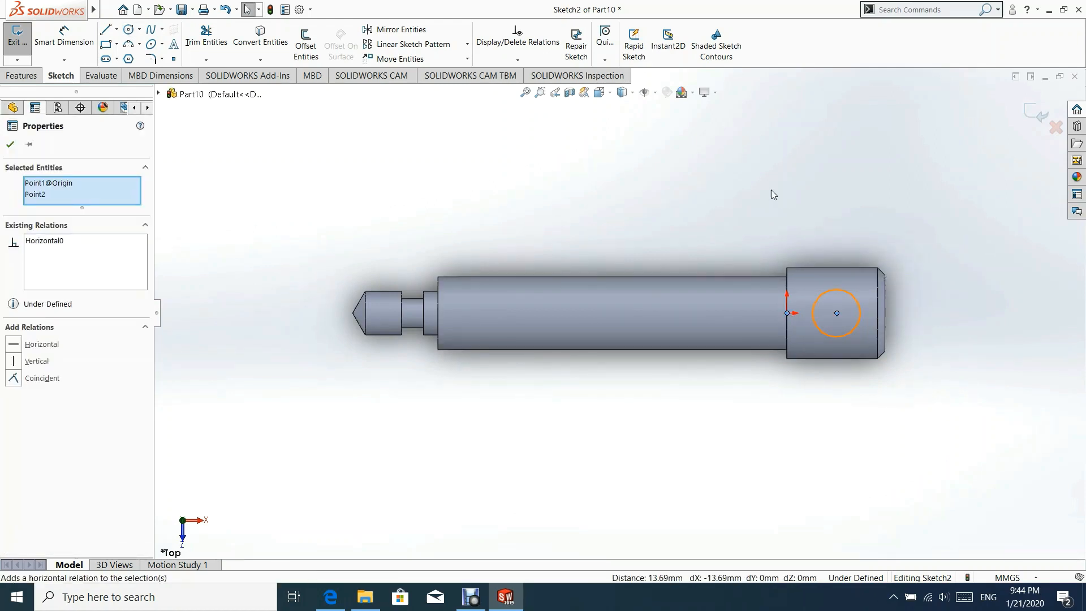
left_click(772, 189)
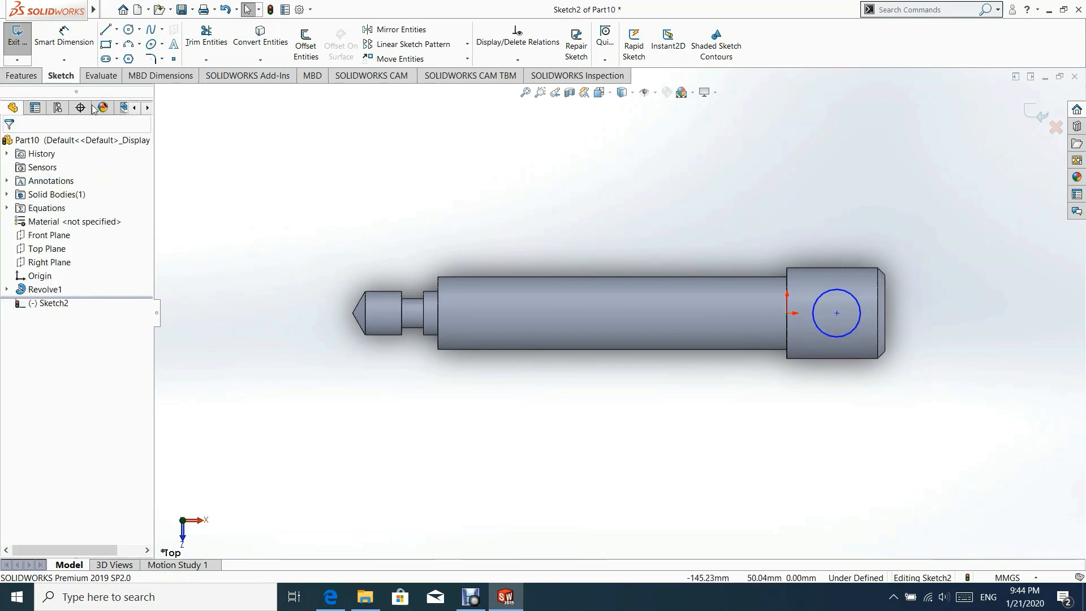
Dimension the circle on the head to a diameter of 11 mm.
left_click(63, 35)
left_click(847, 294)
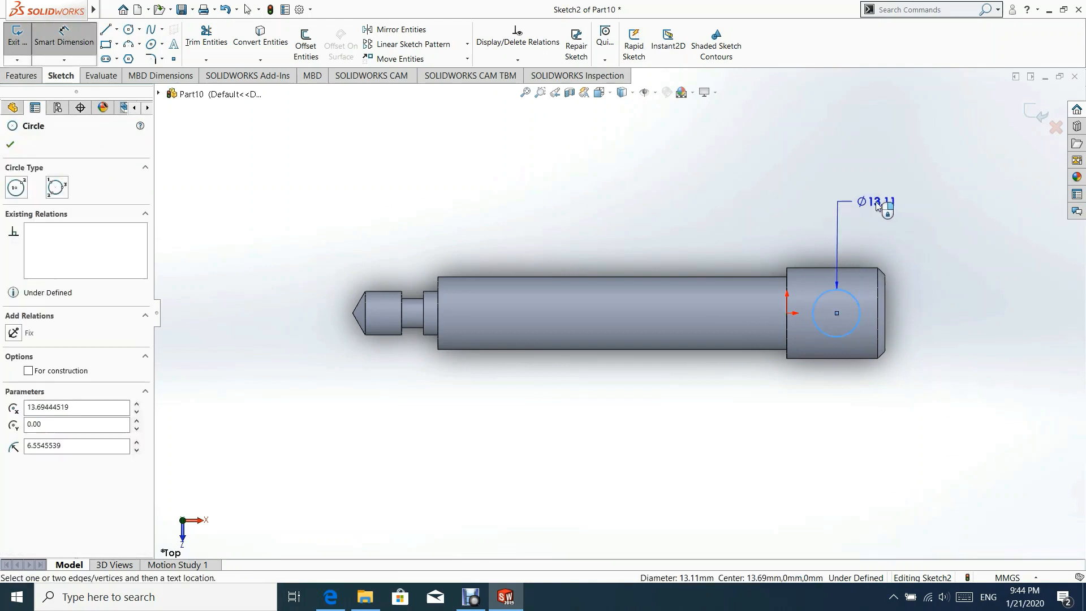
type("11")
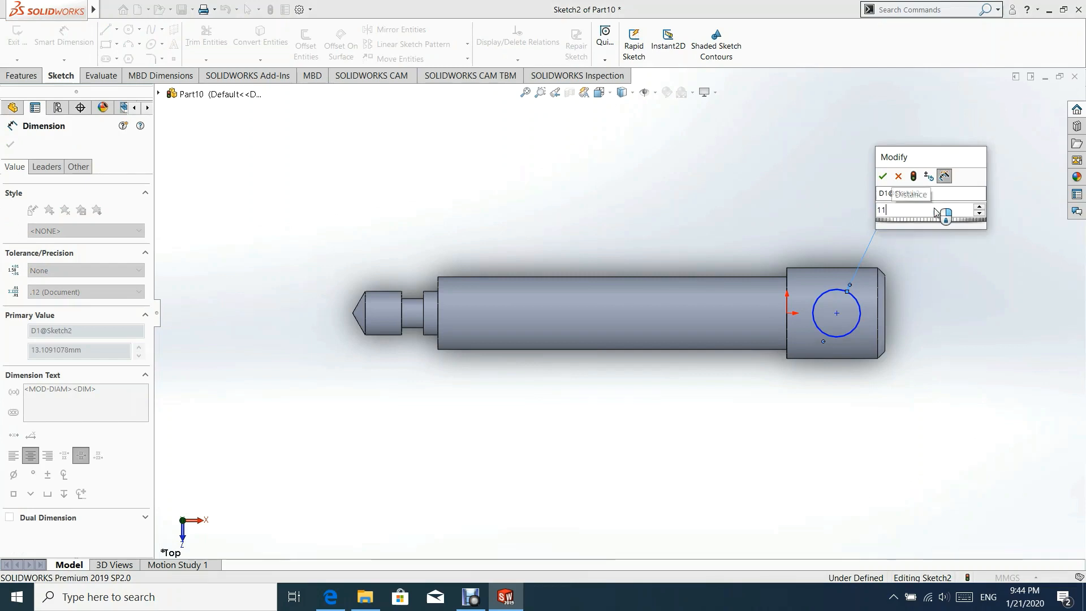
key("Return")
left_click(11, 144)
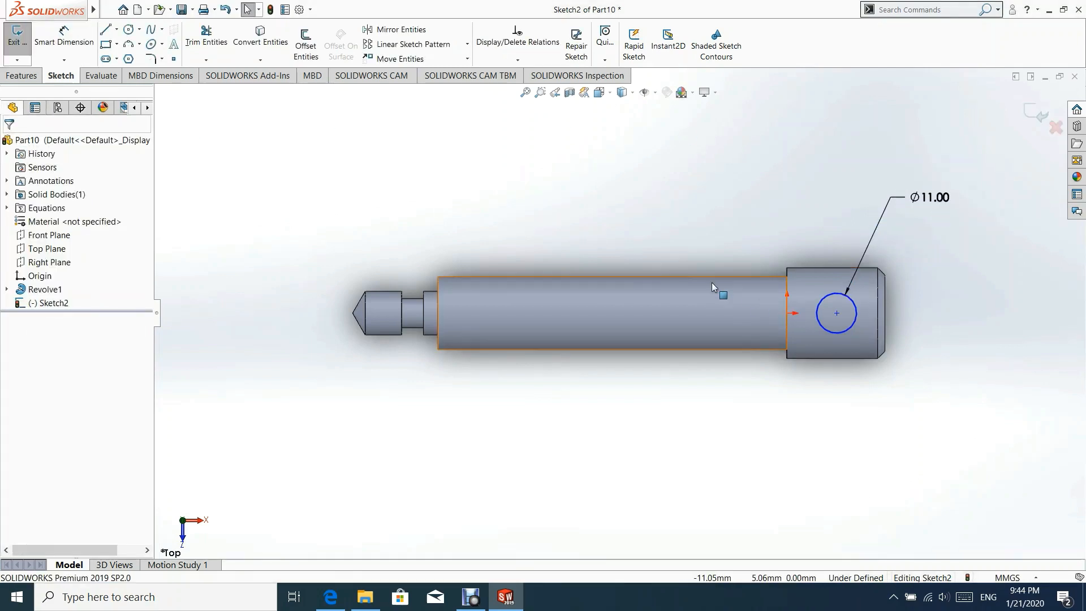
Dimension the circle's center 12.5 mm from the head's outer end edge and exit the sketch.
left_click(62, 40)
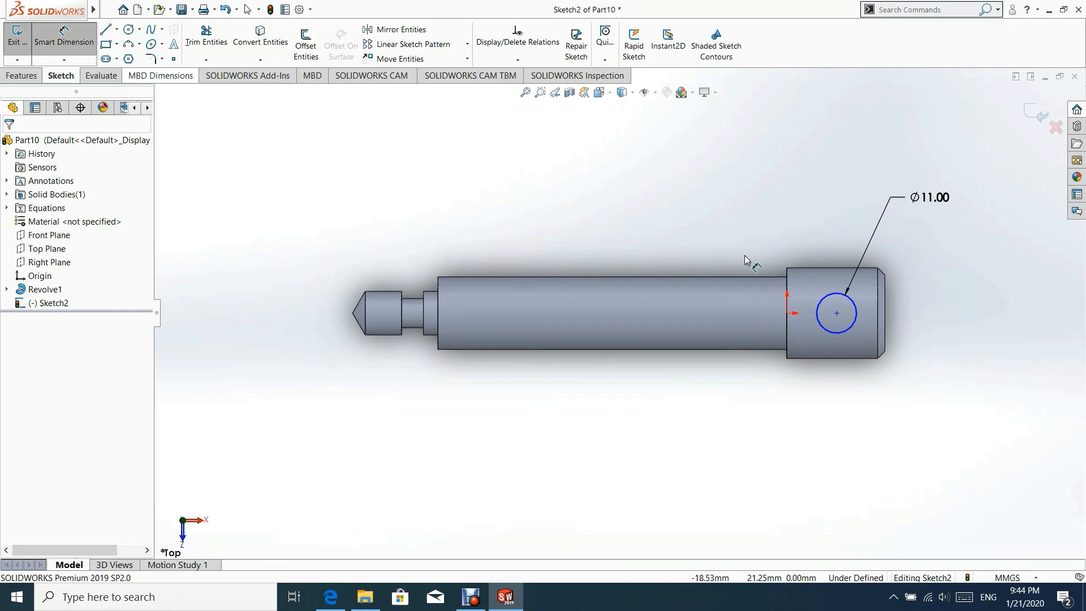
left_click(837, 314)
left_click(886, 308)
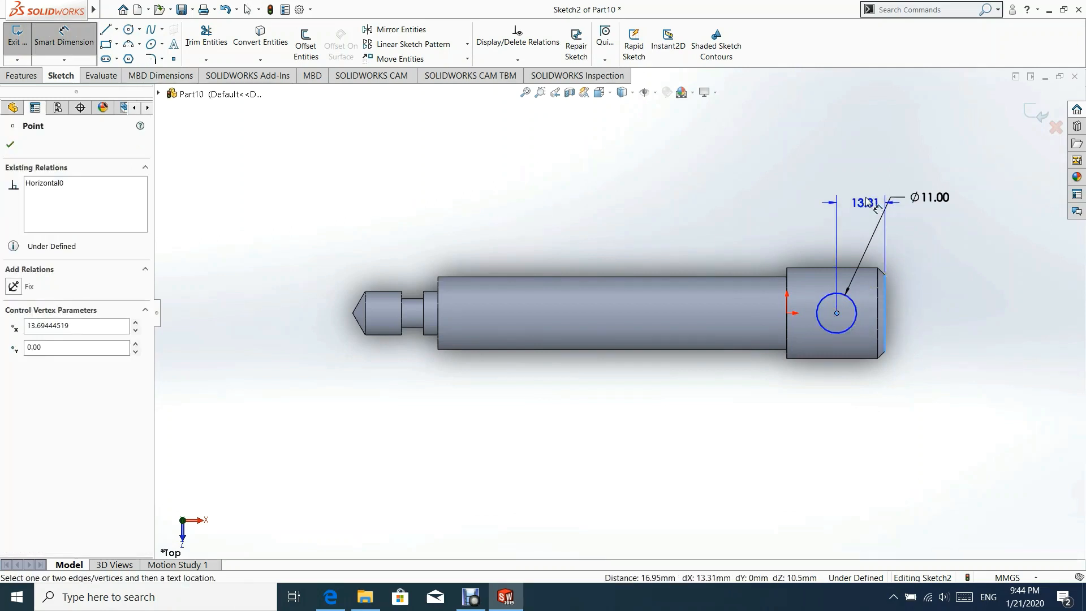
left_click(867, 165)
type("12.5")
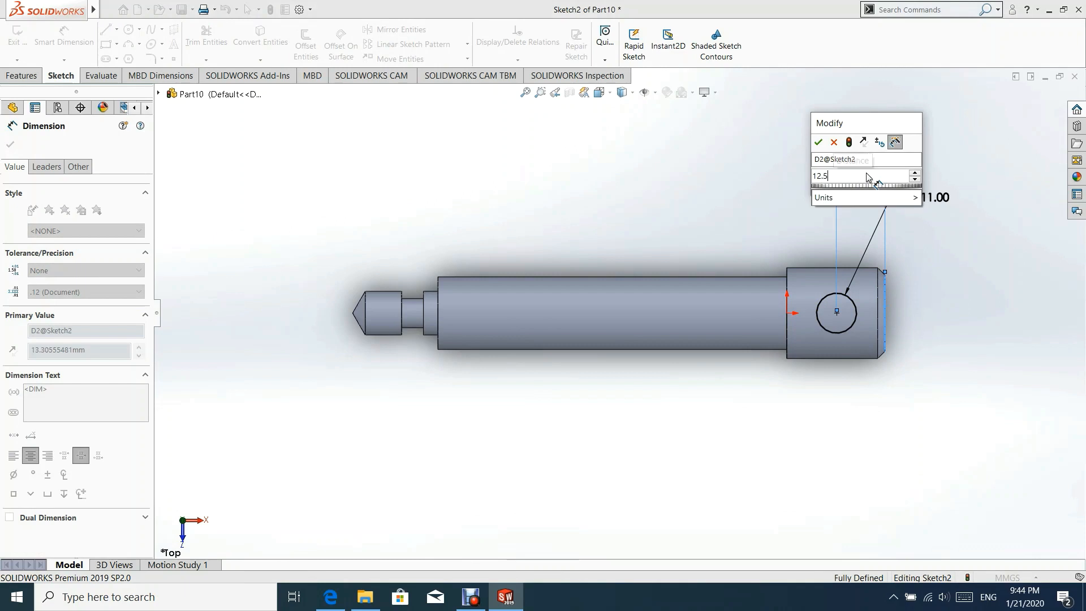
key("Return")
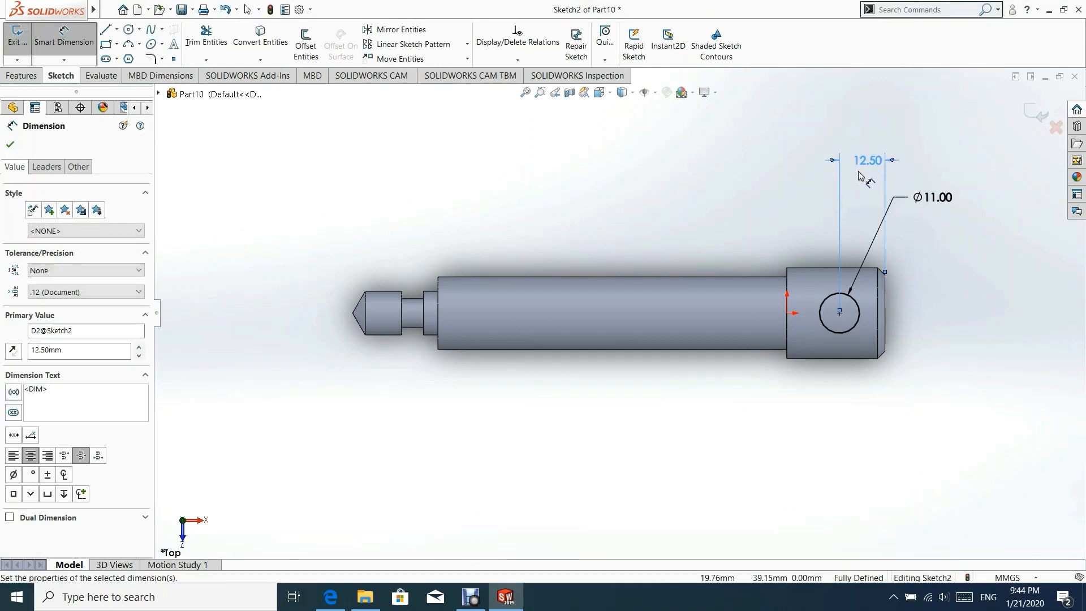
left_click(11, 145)
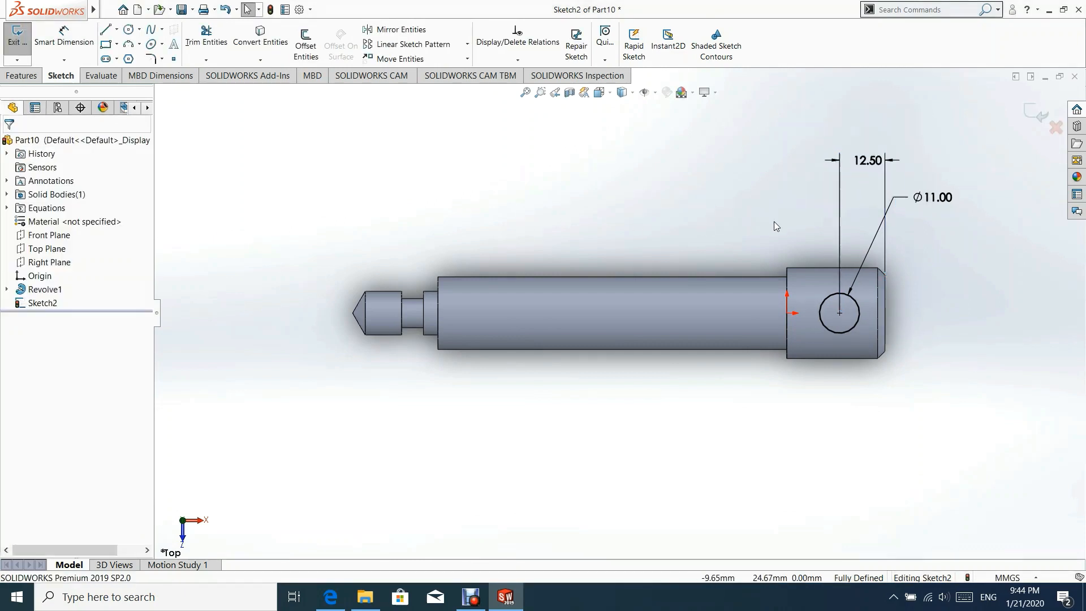
left_click(1038, 114)
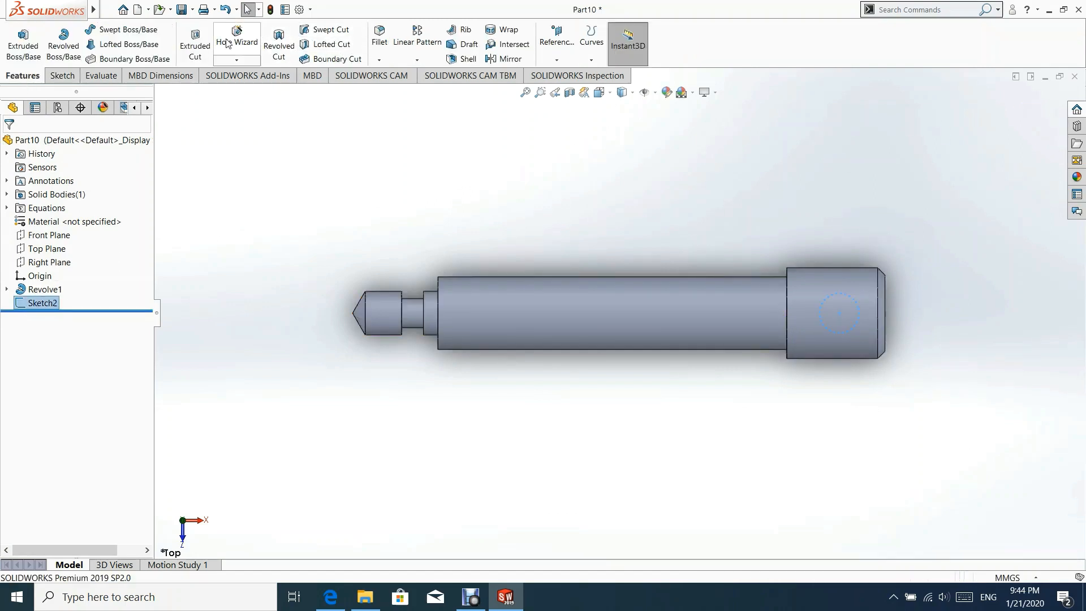
Cut-extrude the circle through the pin's head in both directions using the Through All - Both end condition.
left_click(195, 45)
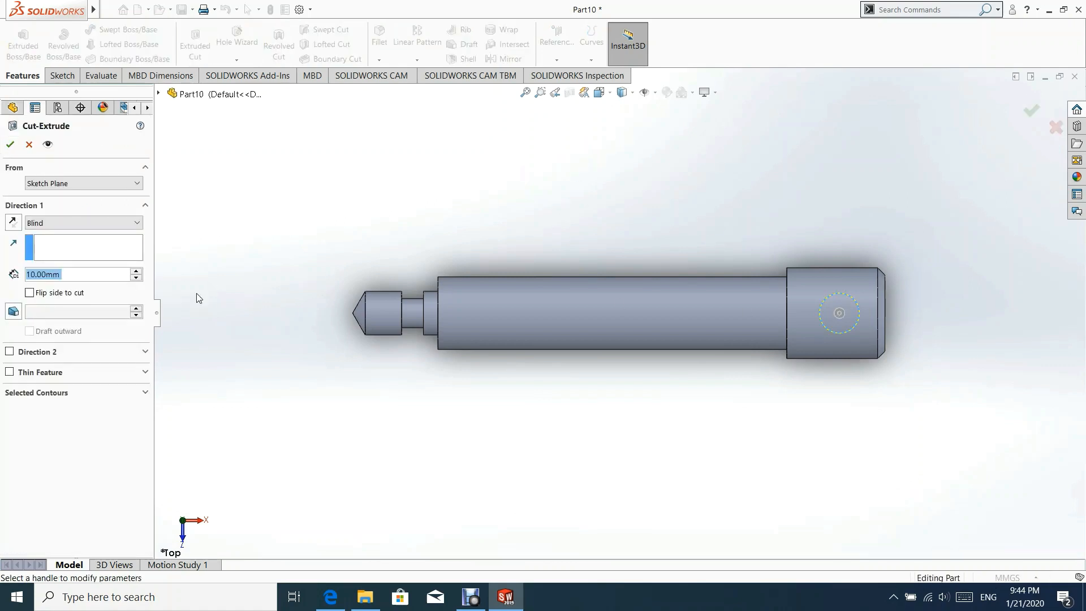
middle_click_drag(714, 306, 688, 175)
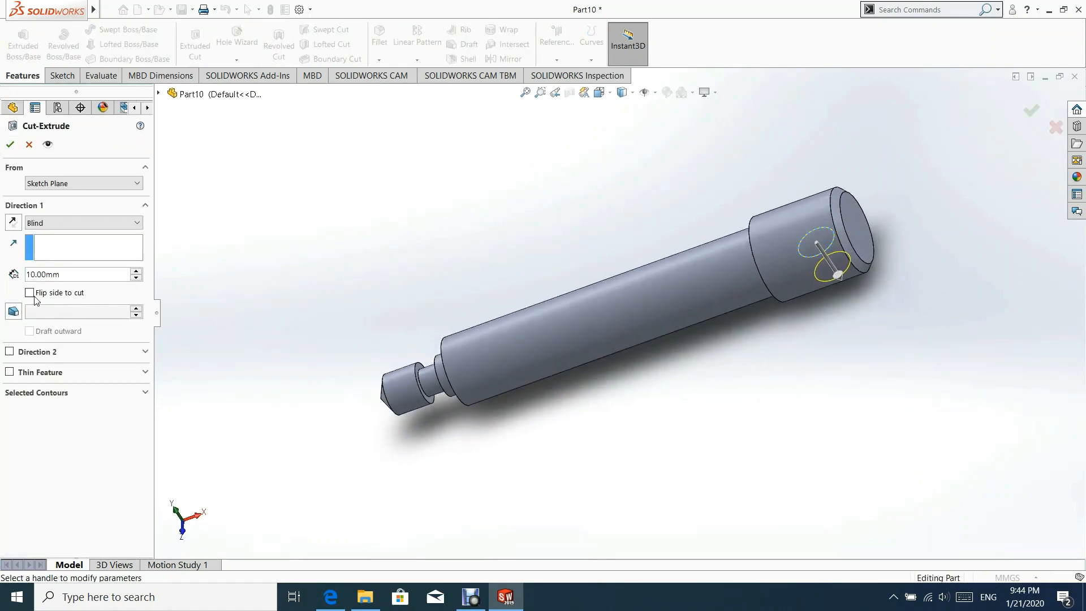
left_click(99, 226)
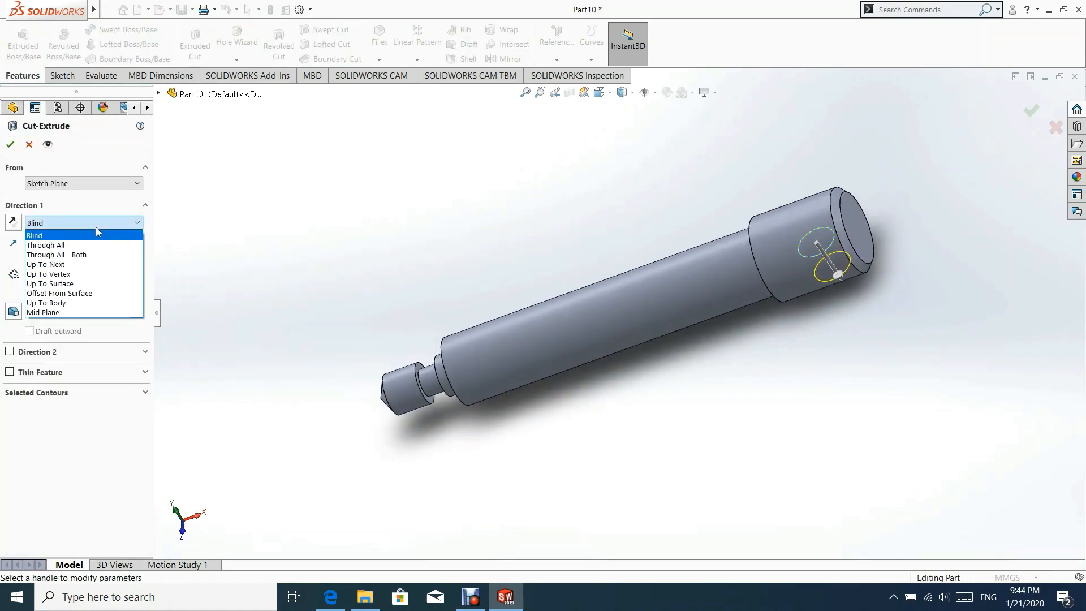
left_click(79, 255)
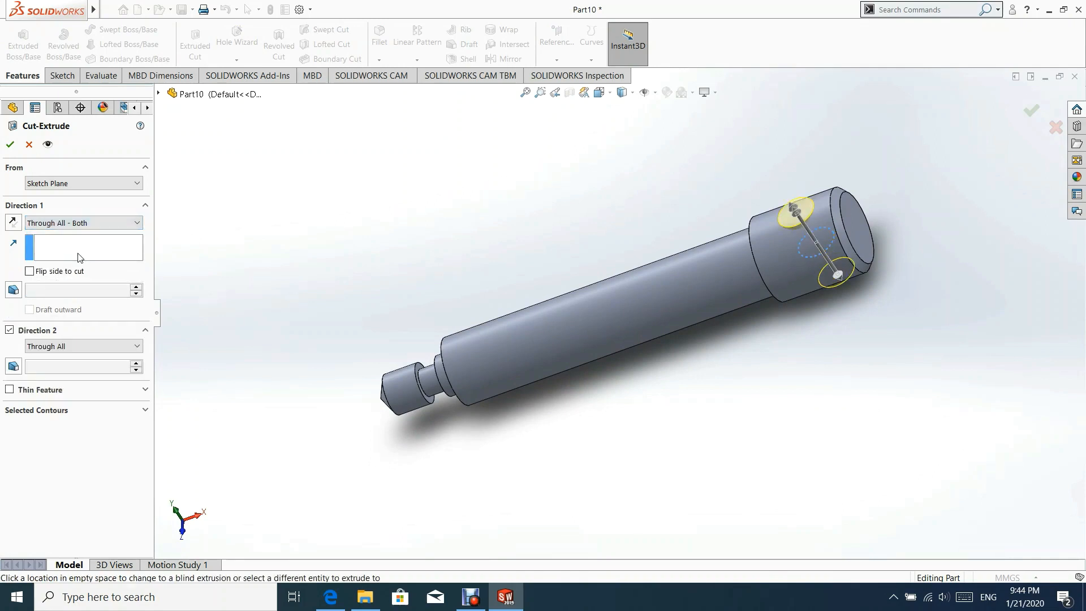
left_click(10, 145)
middle_click_drag(582, 211, 606, 179)
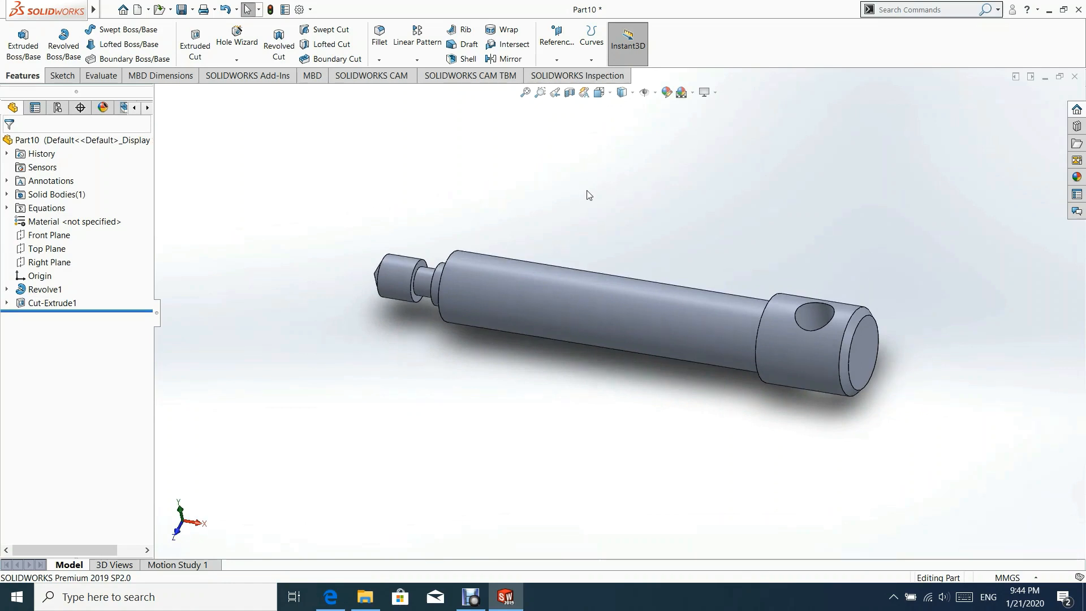
Save the part as "screw" in the assembly modeling 1 folder and close it.
mouse_move(68, 5)
left_click(109, 9)
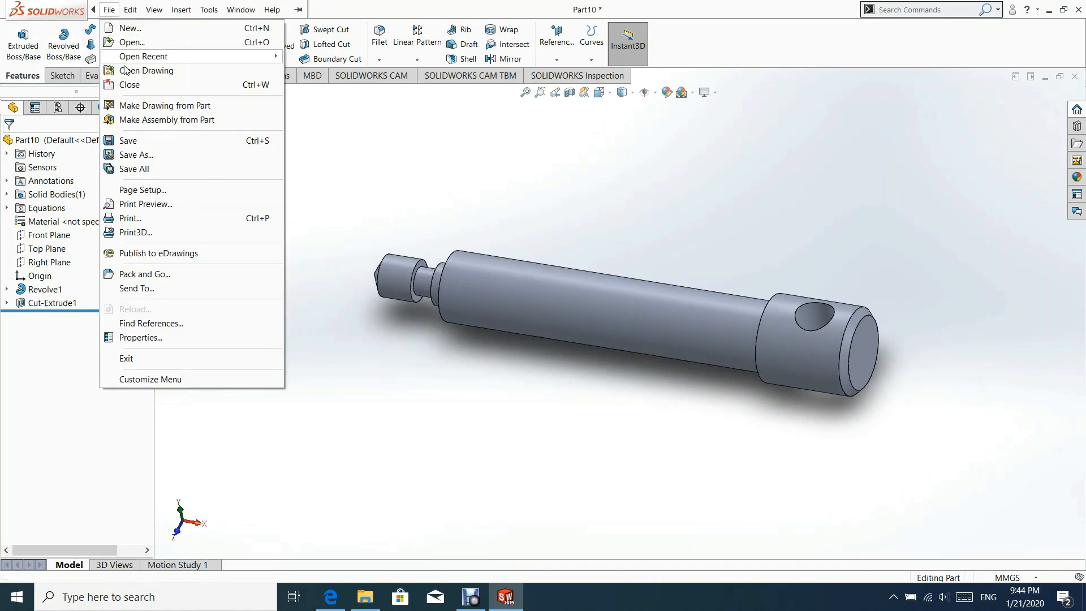
left_click(138, 155)
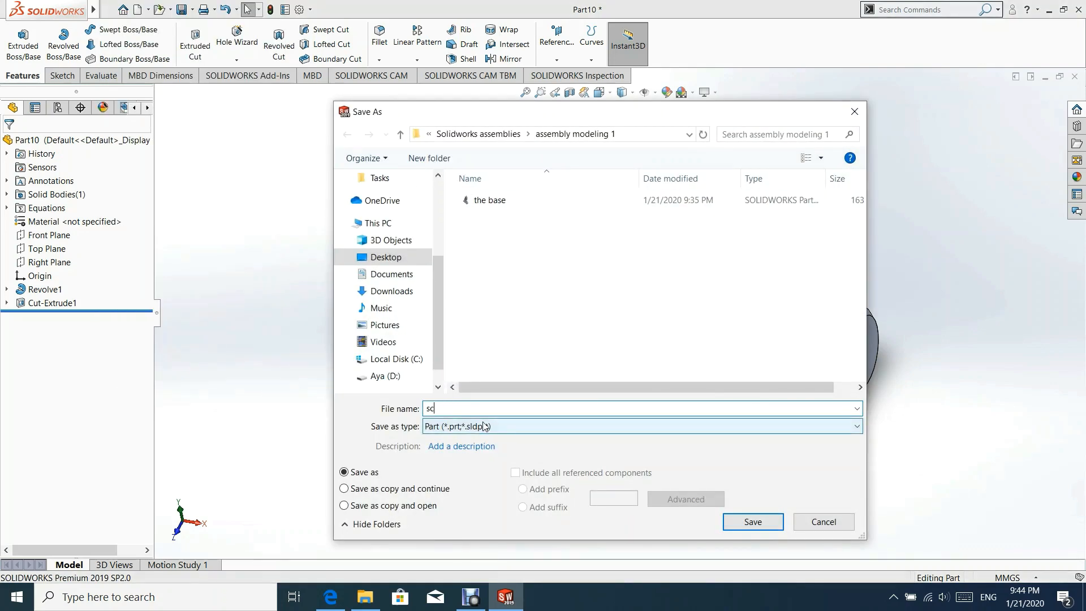
left_click(752, 524)
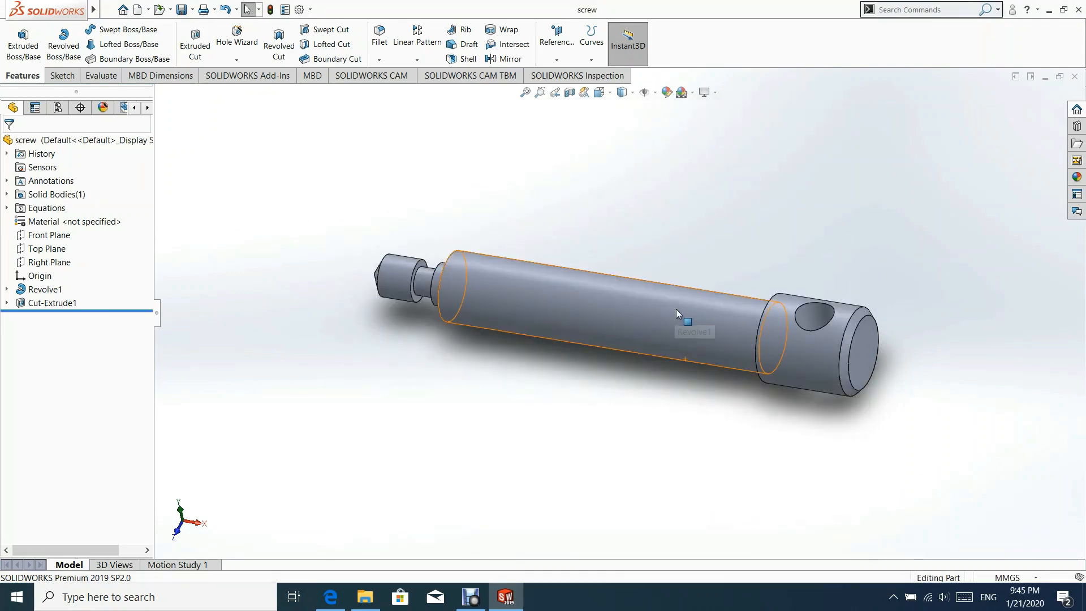
left_click(1075, 78)
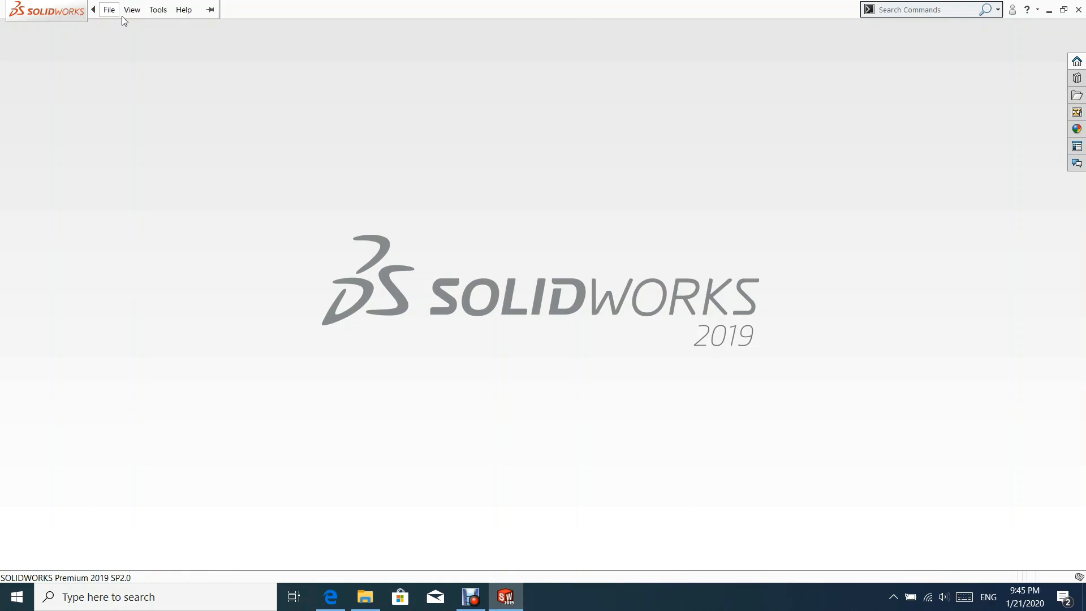
Create a new part document.
left_click(110, 11)
left_click(116, 27)
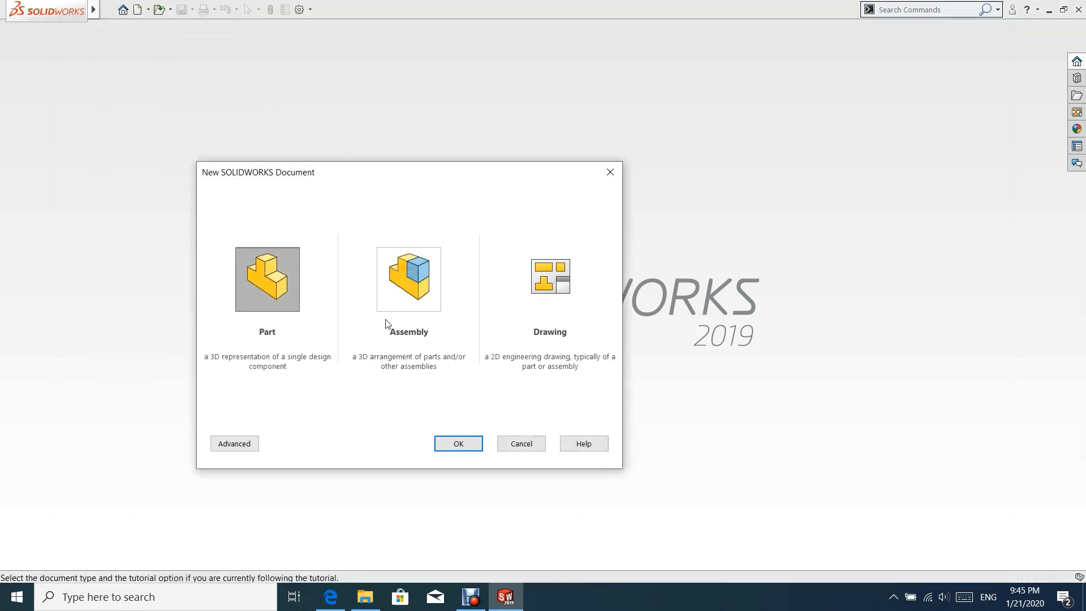
left_click(457, 445)
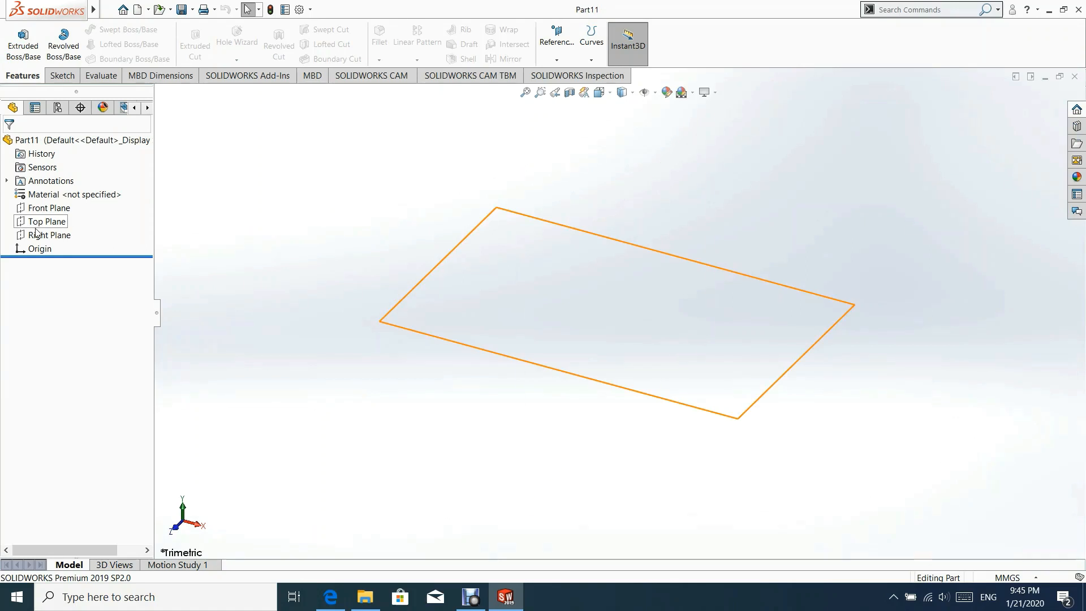
Start a sketch on the Top Plane and draw a horizontal centerline about 200 mm long through the origin.
left_click(35, 227)
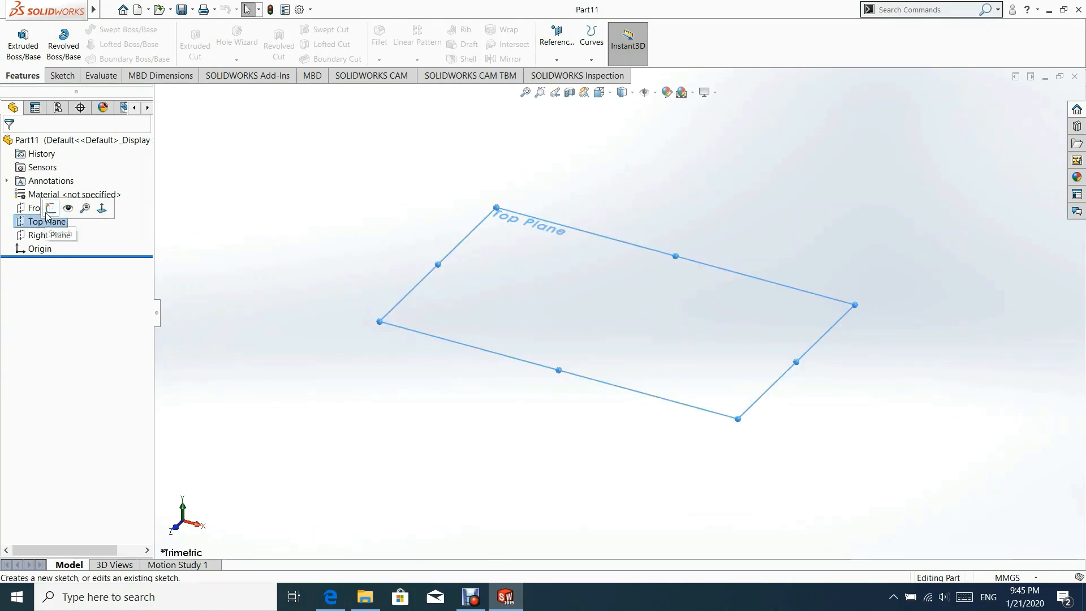
left_click(135, 187)
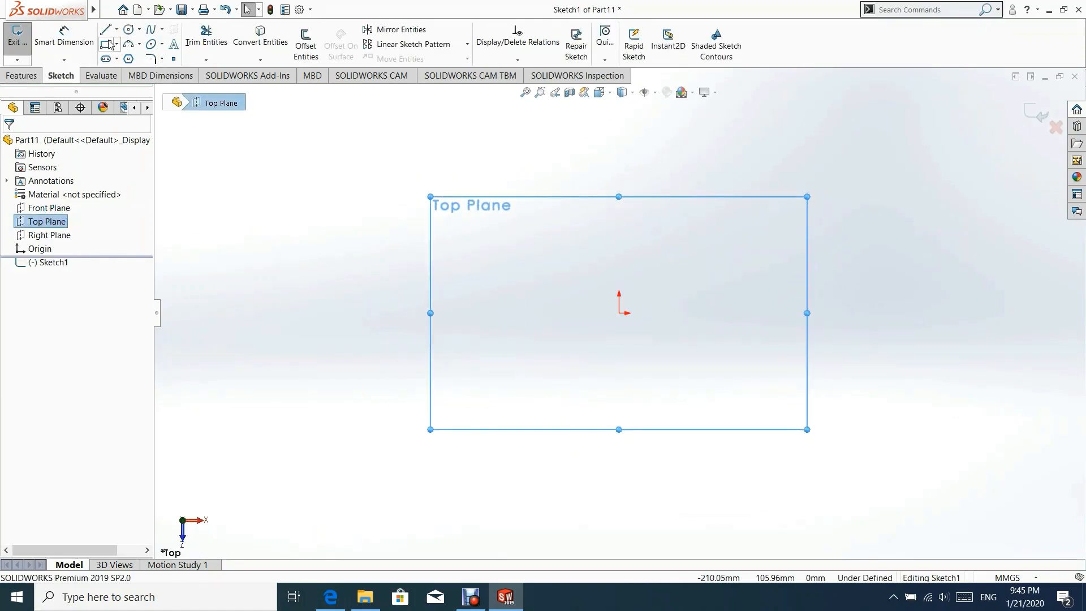
left_click(118, 29)
left_click(137, 55)
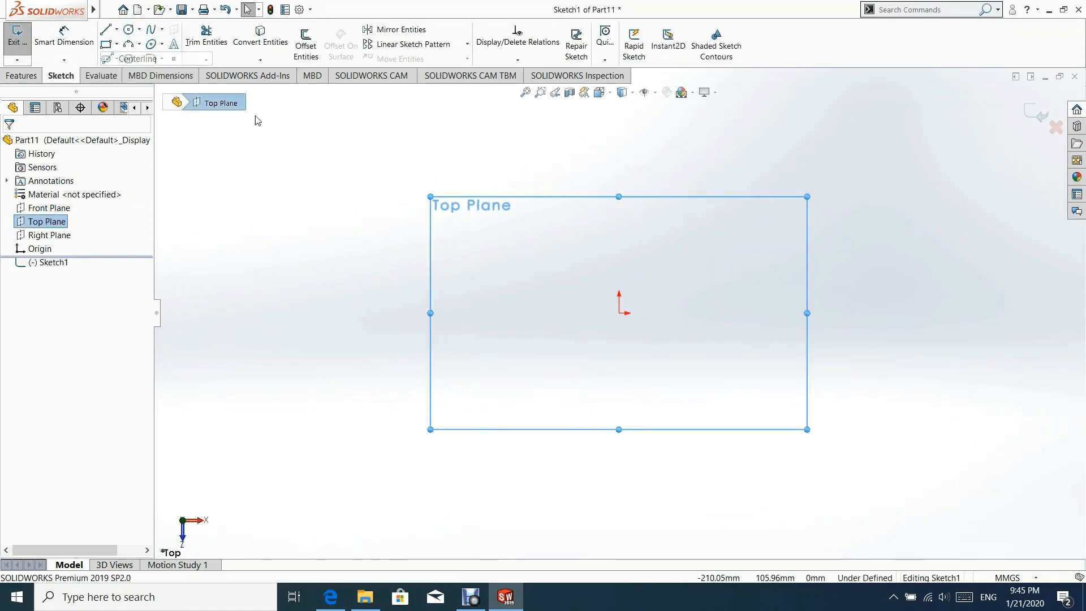
left_click(787, 313)
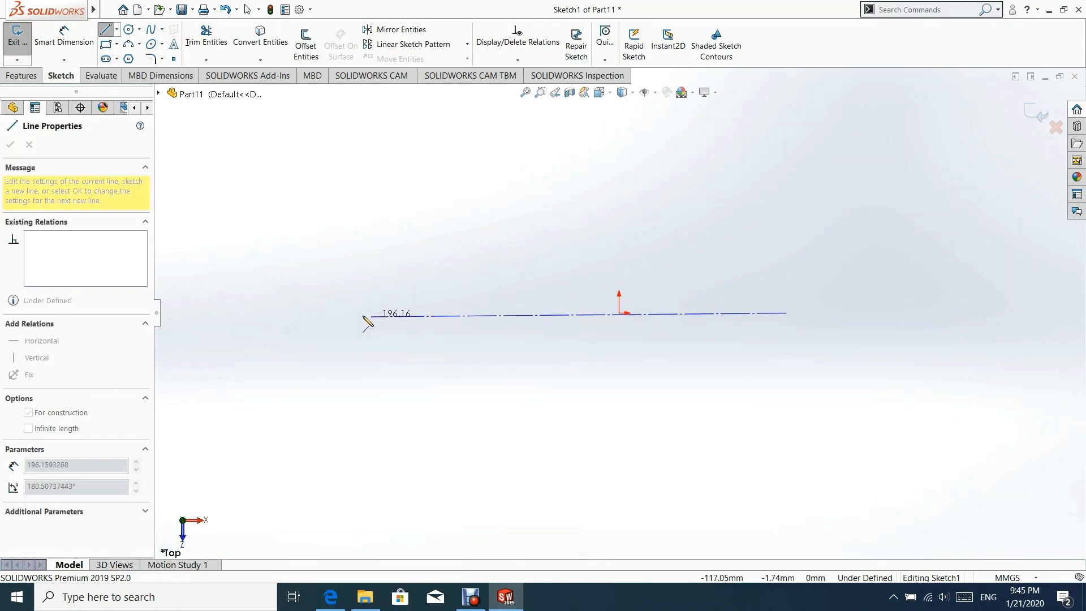
left_click(357, 313)
key("Escape")
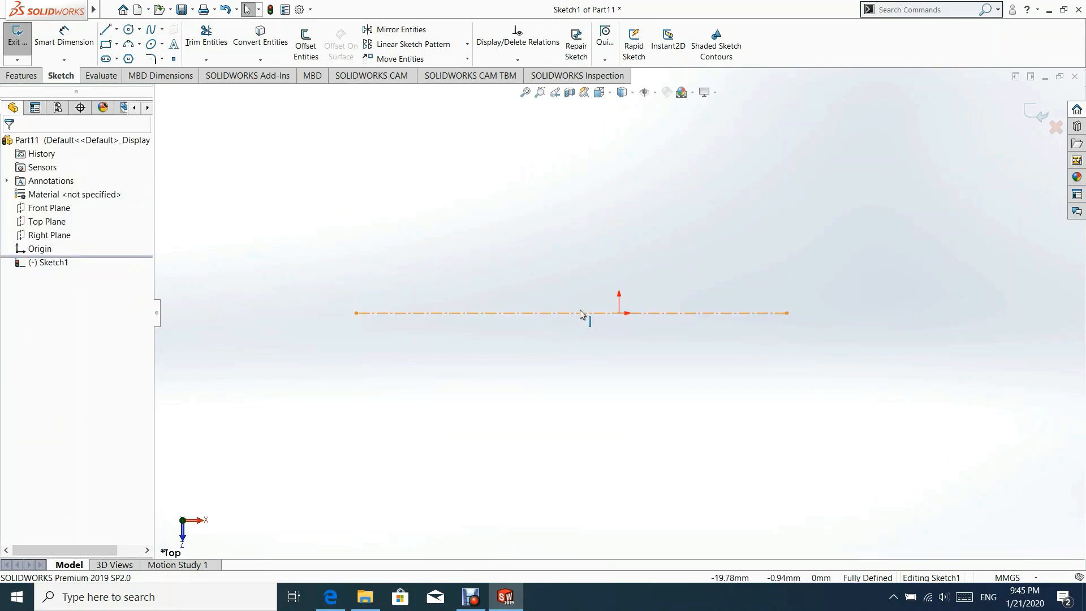
Make the midpoint of the horizontal centerline coincident with the origin.
left_click(583, 314)
left_click(571, 313)
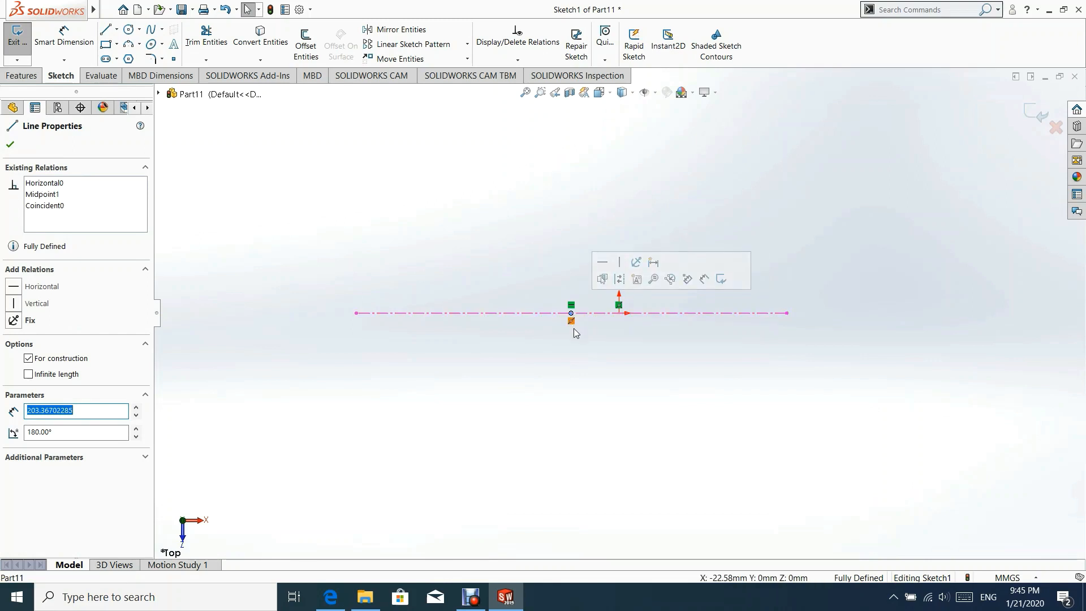
left_click(620, 314, "ctrl")
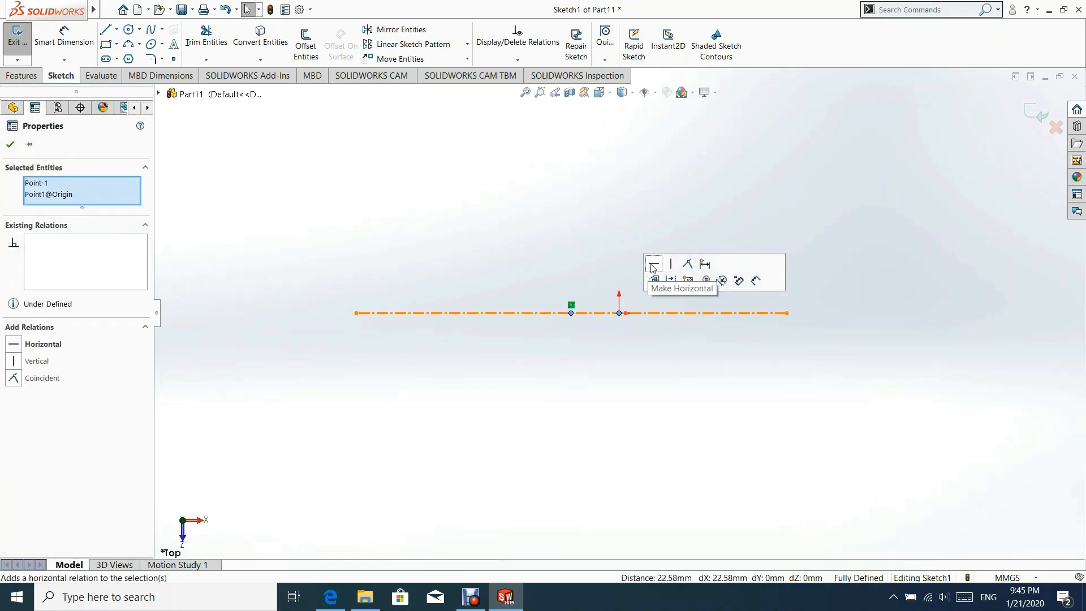
left_click(687, 264)
left_click(611, 394)
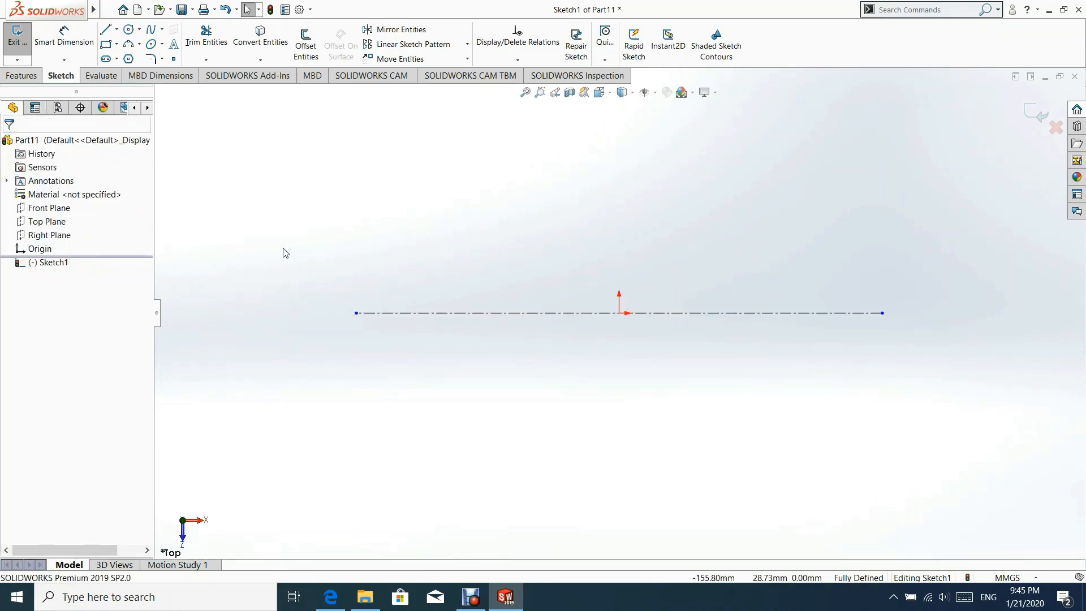
Draw a corner rectangle about 157 mm long and 10 mm high with its lower edge on the centerline, spanning the origin.
left_click(108, 45)
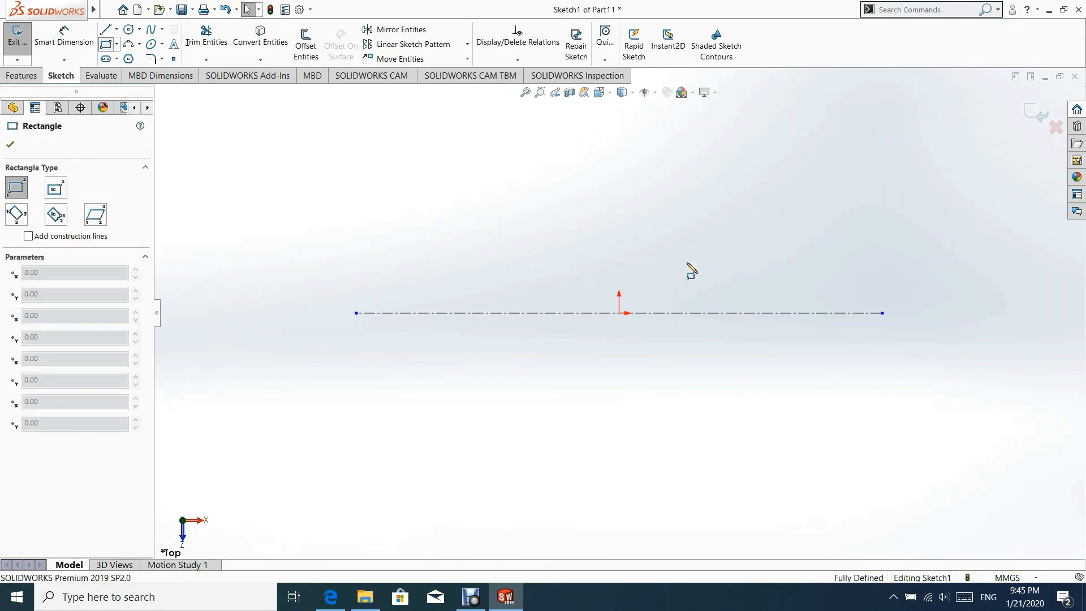
left_click(778, 313)
left_click(445, 291)
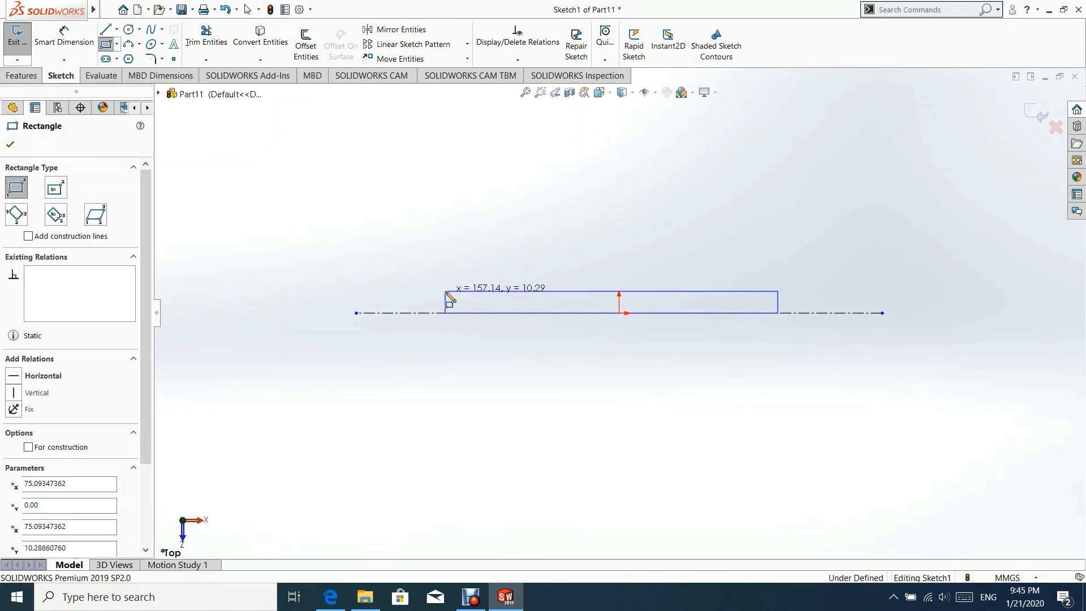
left_click(779, 302)
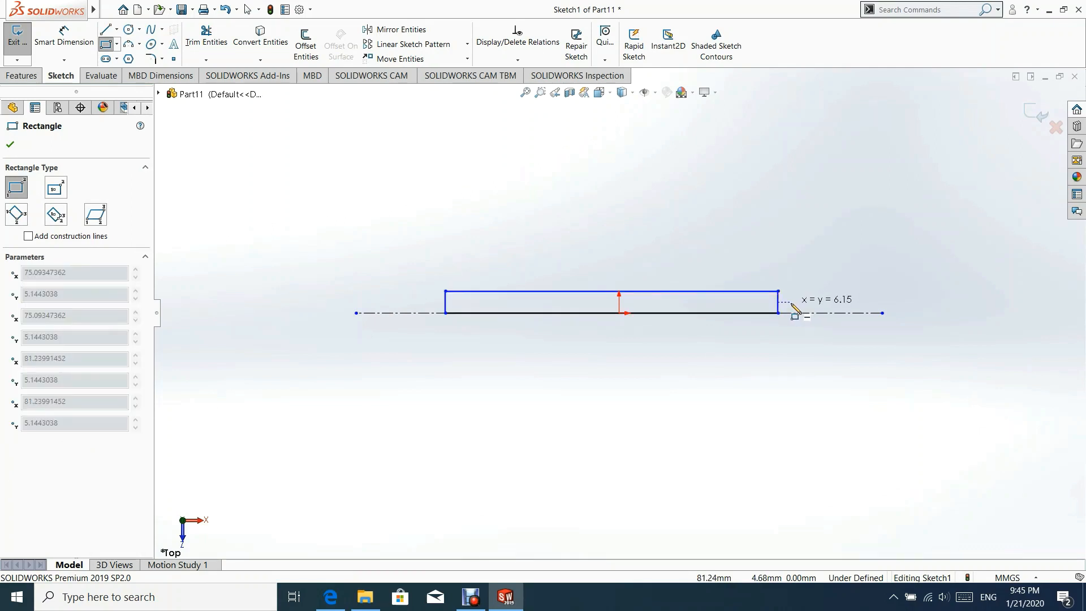
key("Escape")
Draw a rectangle about 22 mm long and 8 mm high on the centerline, adjoining the long rectangle's right end.
left_click(105, 44)
scroll(769, 314, "down", 4)
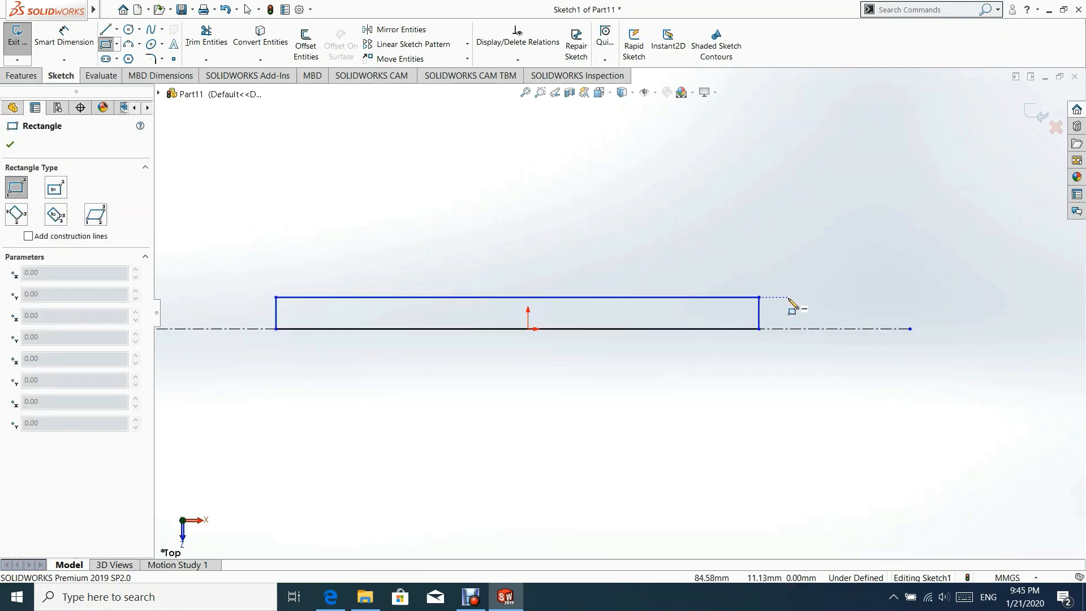
left_click(728, 308)
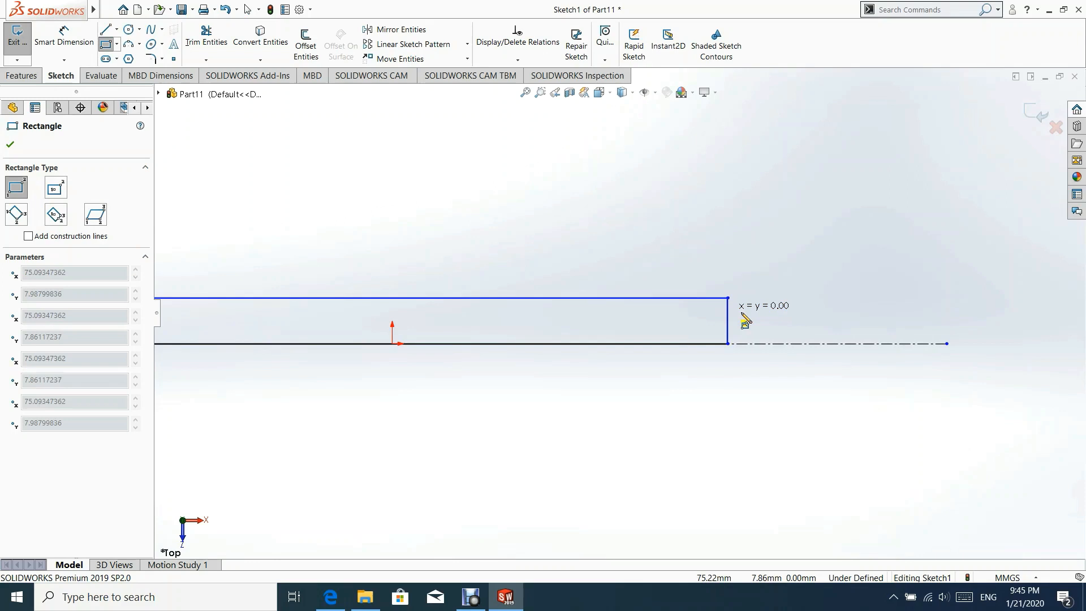
left_click(825, 345)
Draw a matching rectangle about 22 mm long and 8 mm high on the centerline, adjoining the long rectangle's left end.
scroll(617, 317, "up", 3)
scroll(417, 308, "up", 4)
scroll(433, 323, "down", 10)
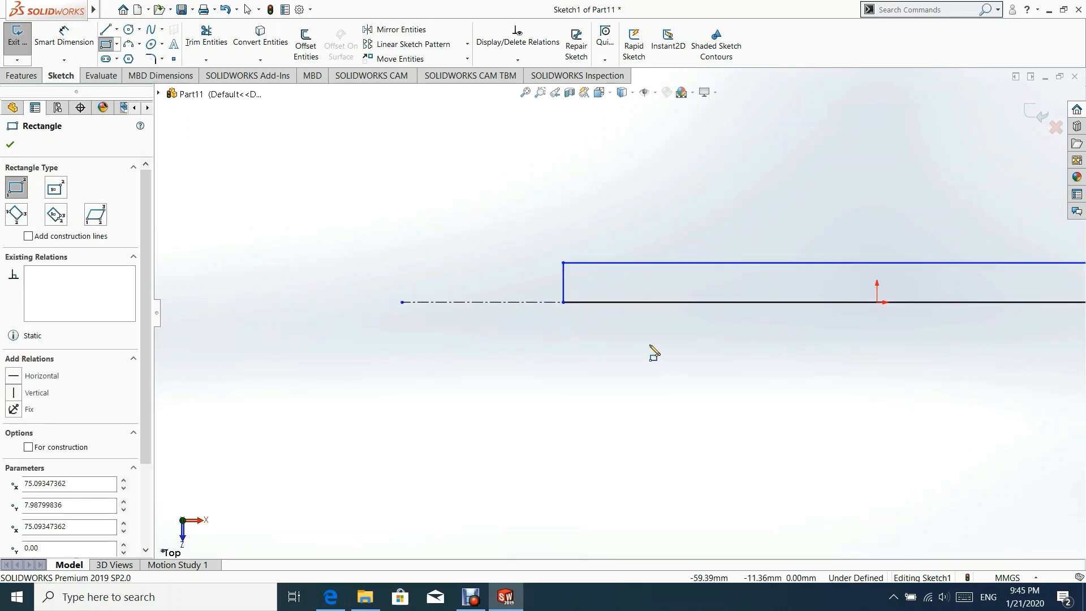
left_click(513, 234)
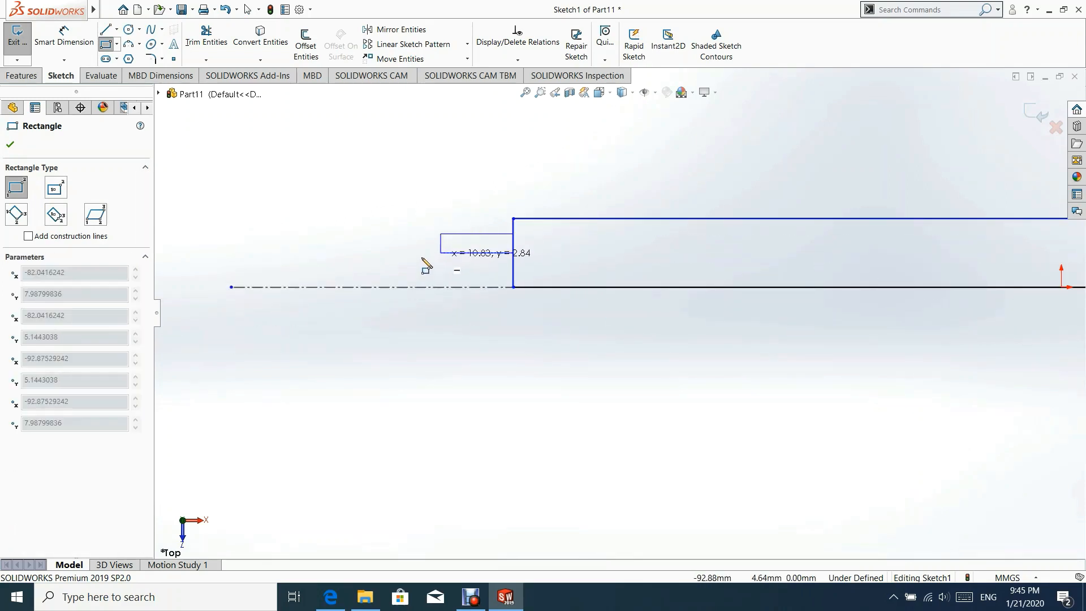
left_click(367, 287)
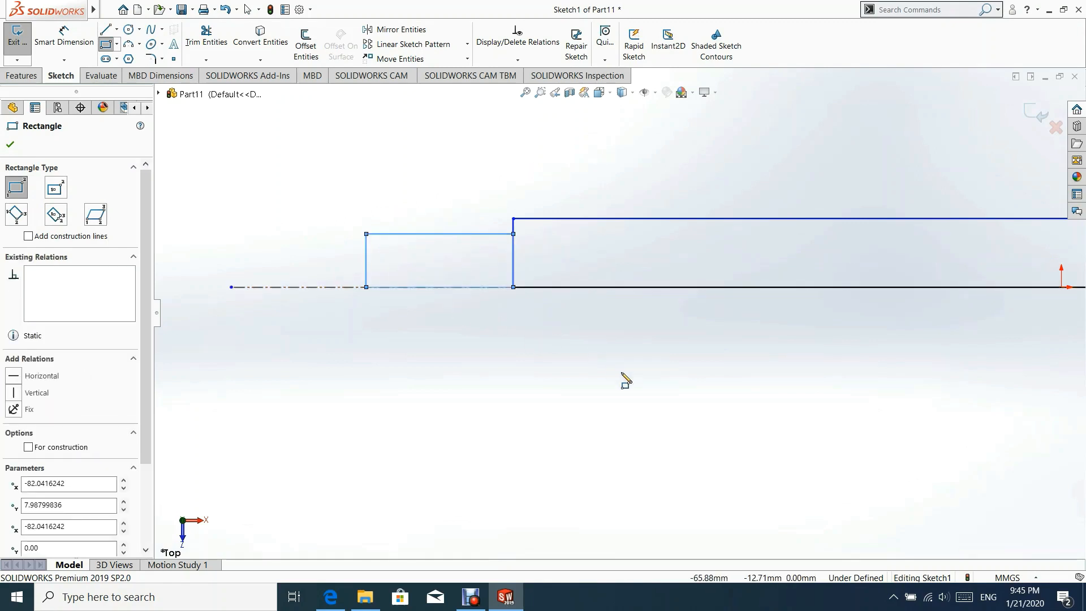
key("Escape")
Make the top edges of the two small end rectangles collinear.
left_click(459, 234)
scroll(617, 311, "up", 5)
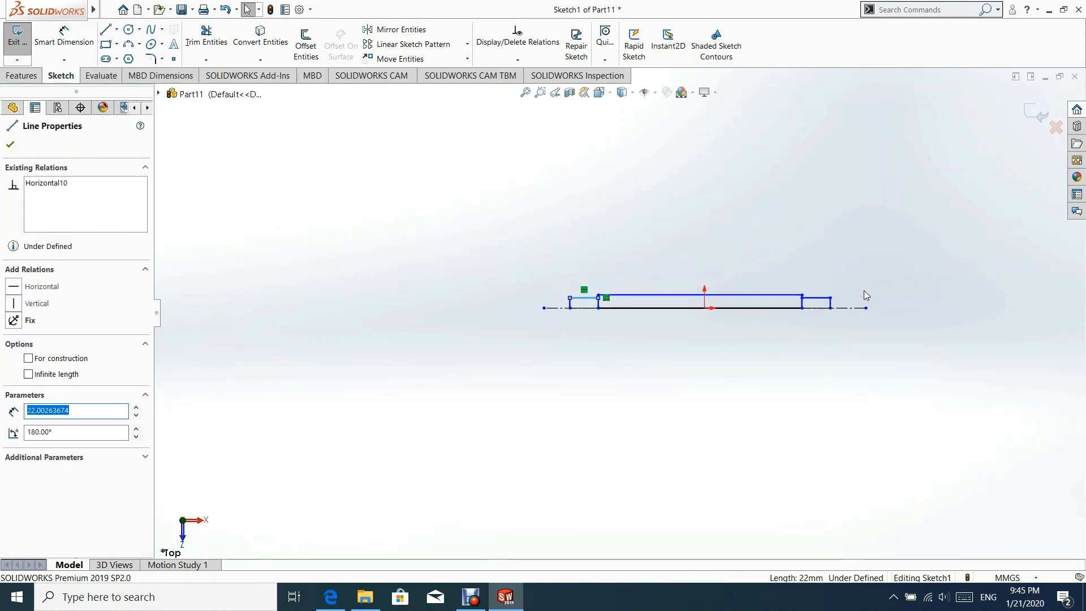
scroll(866, 295, "down", 3)
left_click(745, 310, "ctrl")
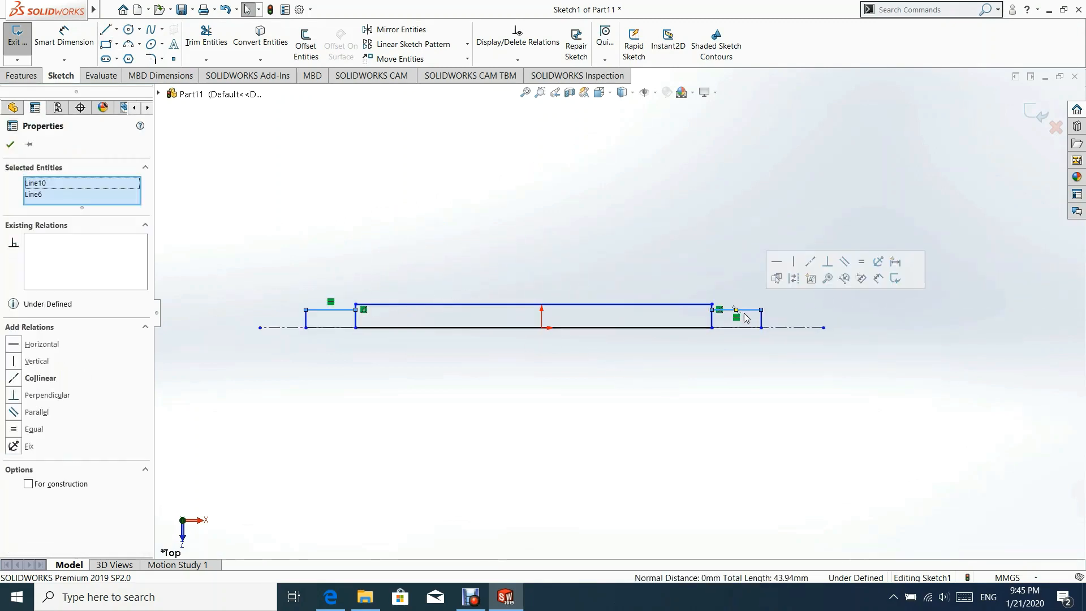
left_click(812, 262)
left_click(531, 241)
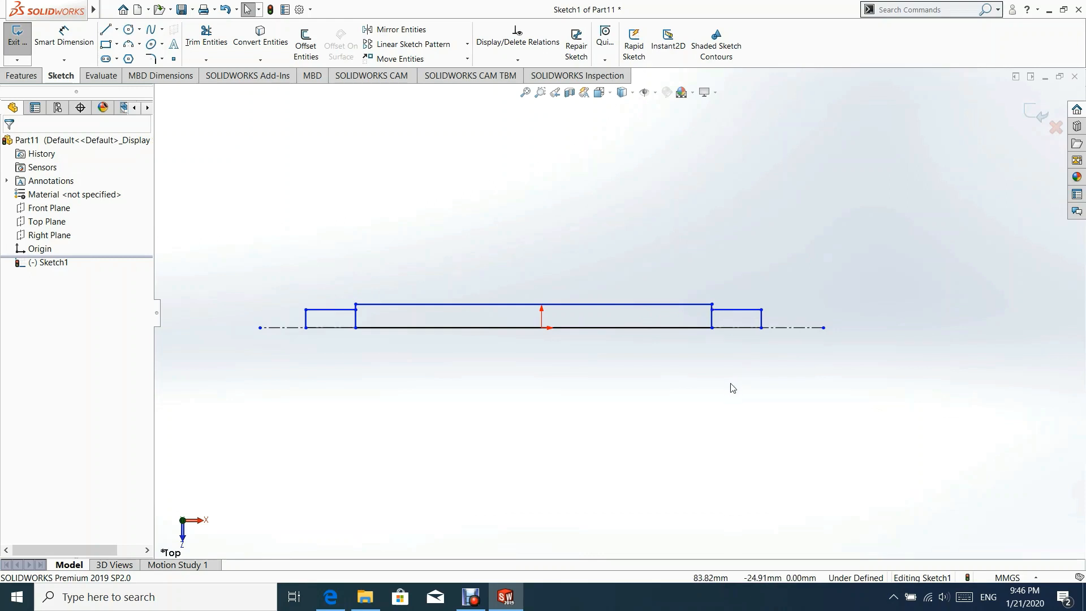
Dimension the profile's overall length between the two outer end edges as 172 mm.
left_click(64, 35)
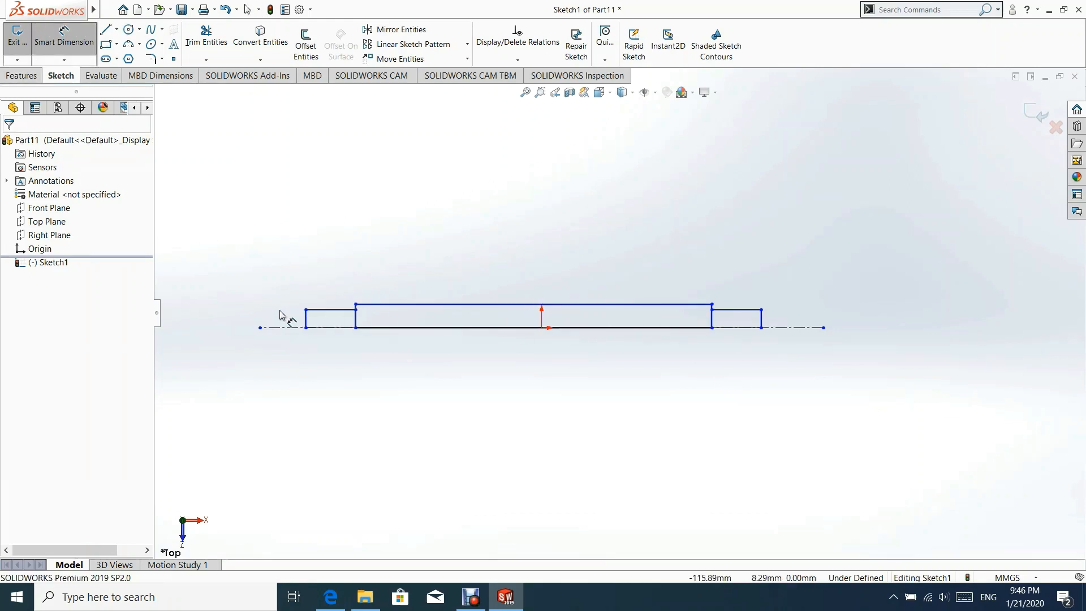
left_click(305, 318)
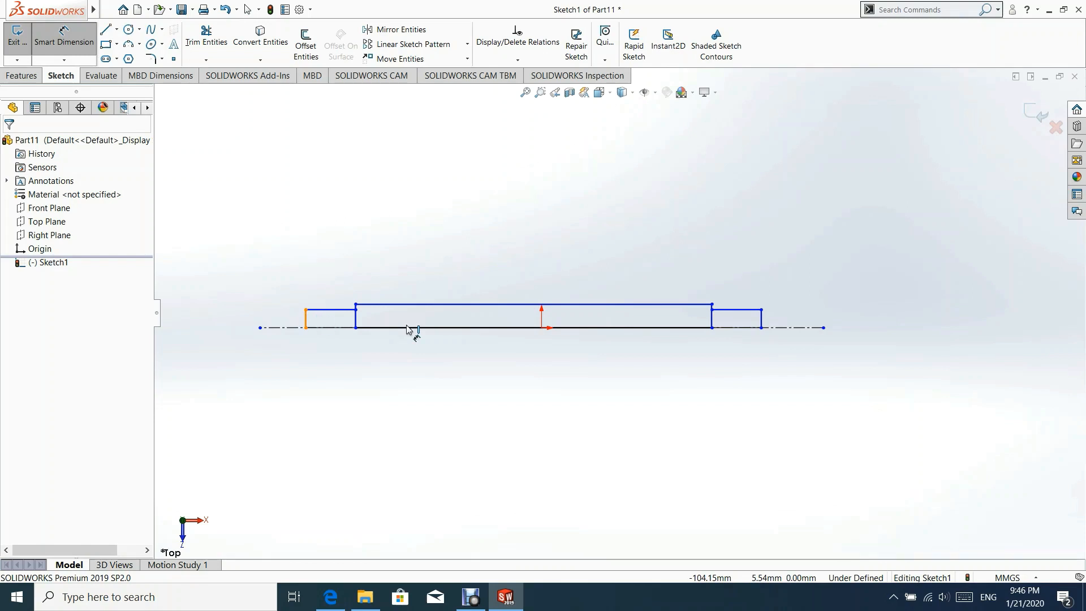
left_click(762, 323)
left_click(538, 220)
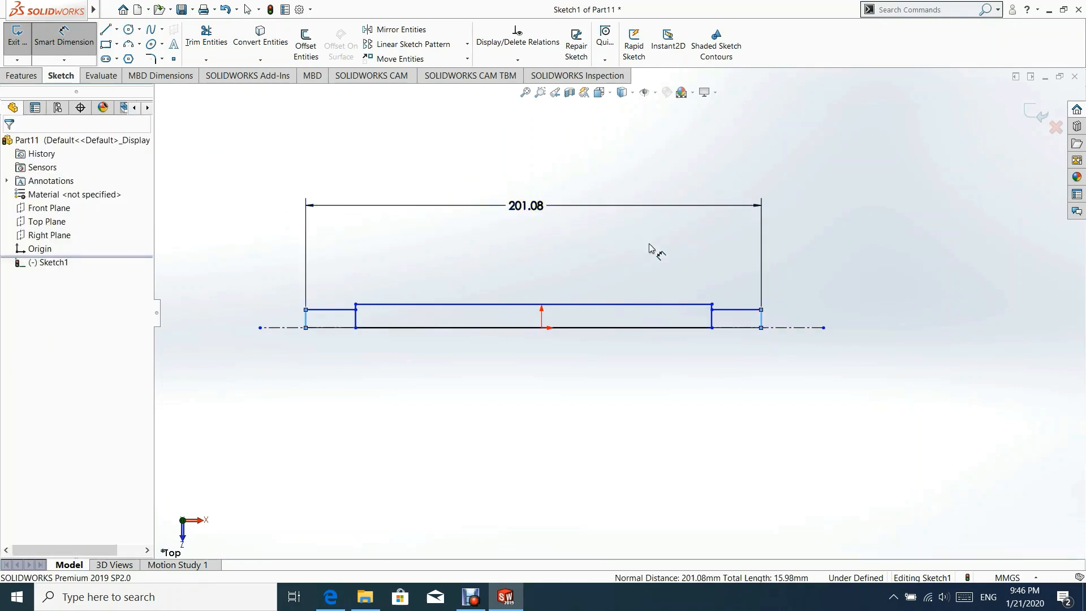
type("172")
key("Return")
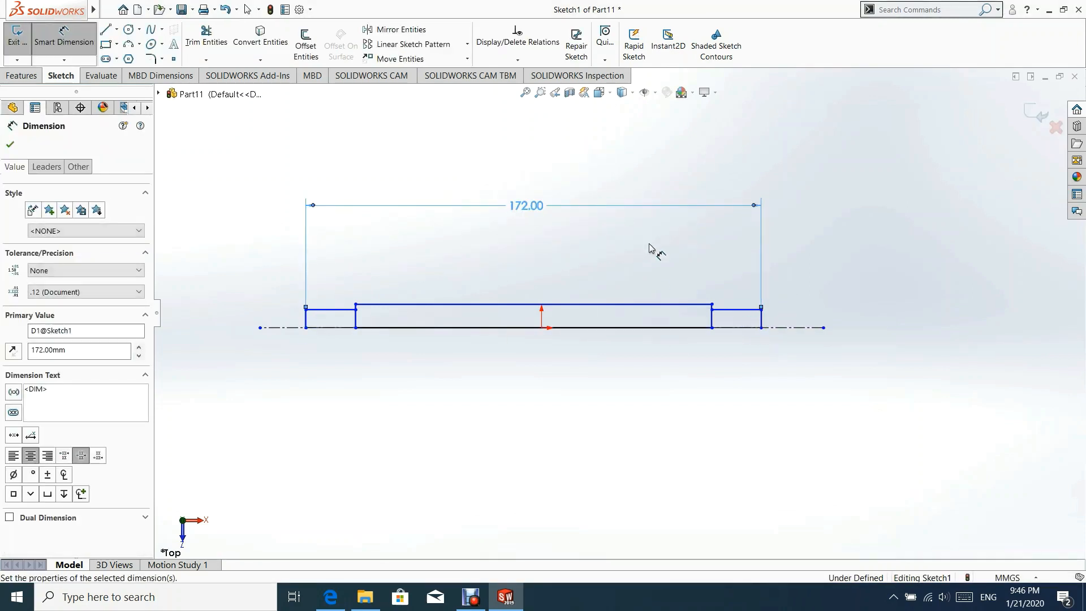
Dimension the length of the left and right end rectangles as 8 mm each.
left_click(341, 310)
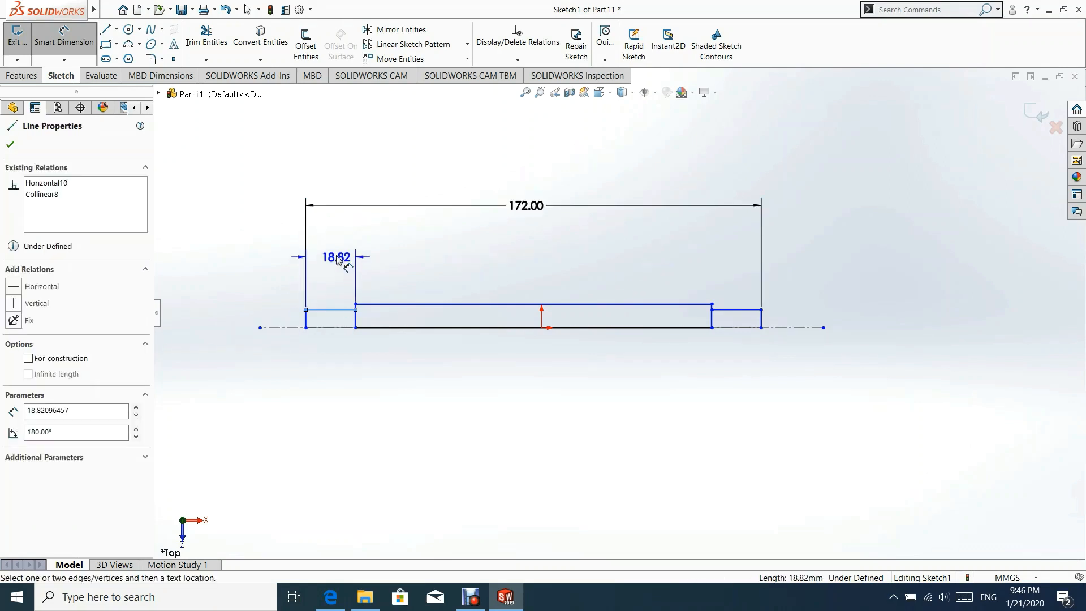
left_click(335, 254)
type("8")
key("Return")
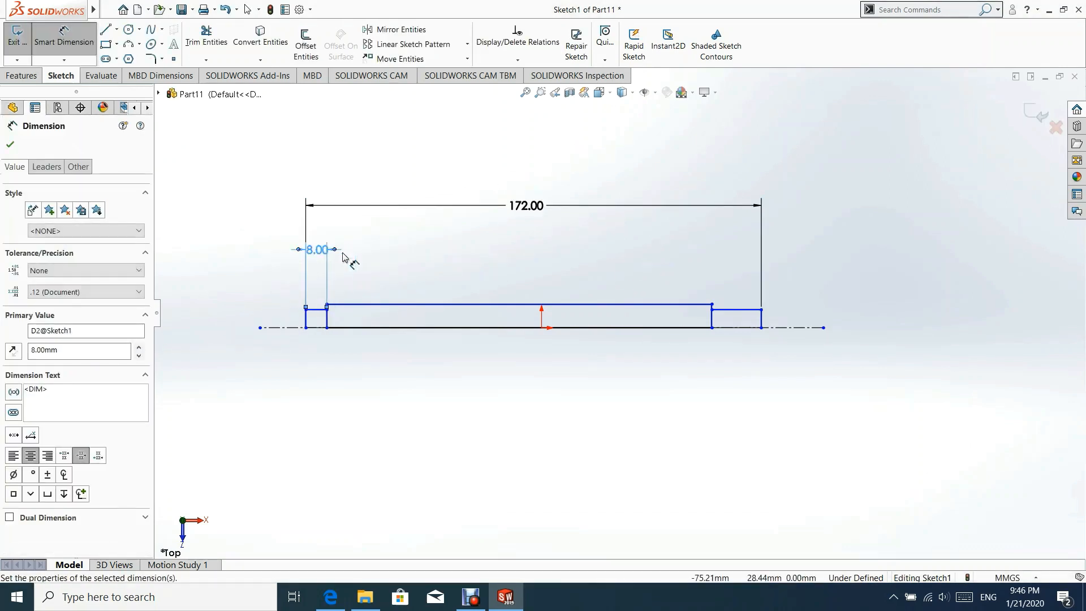
left_click(742, 308)
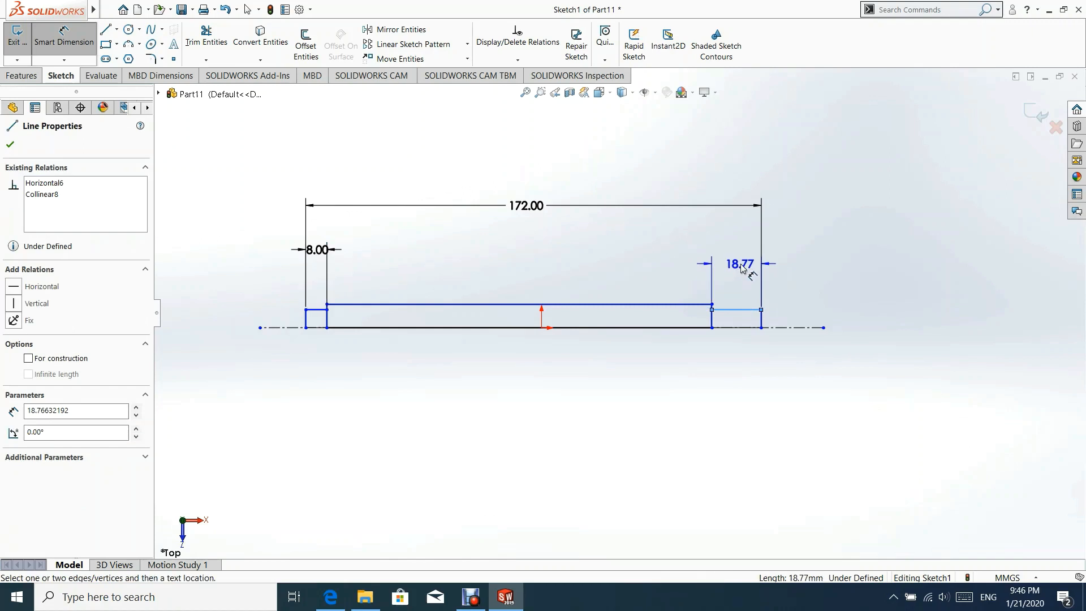
left_click(737, 270)
type("8")
key("Return")
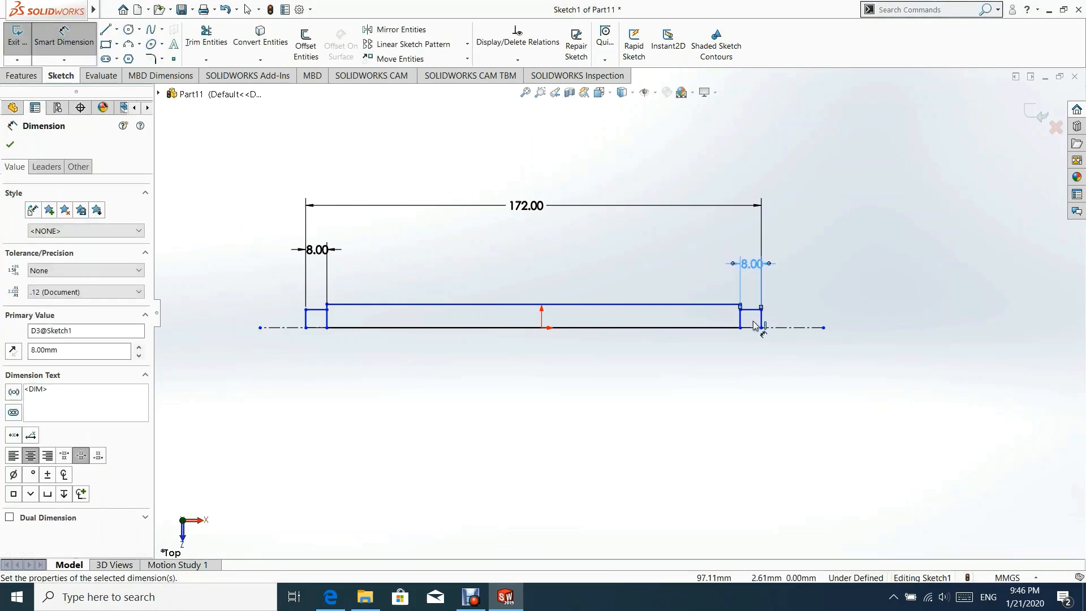
Add a doubled diameter dimension of 10 mm from the long rectangle's top edge to the centerline.
left_click(685, 306)
left_click(798, 329)
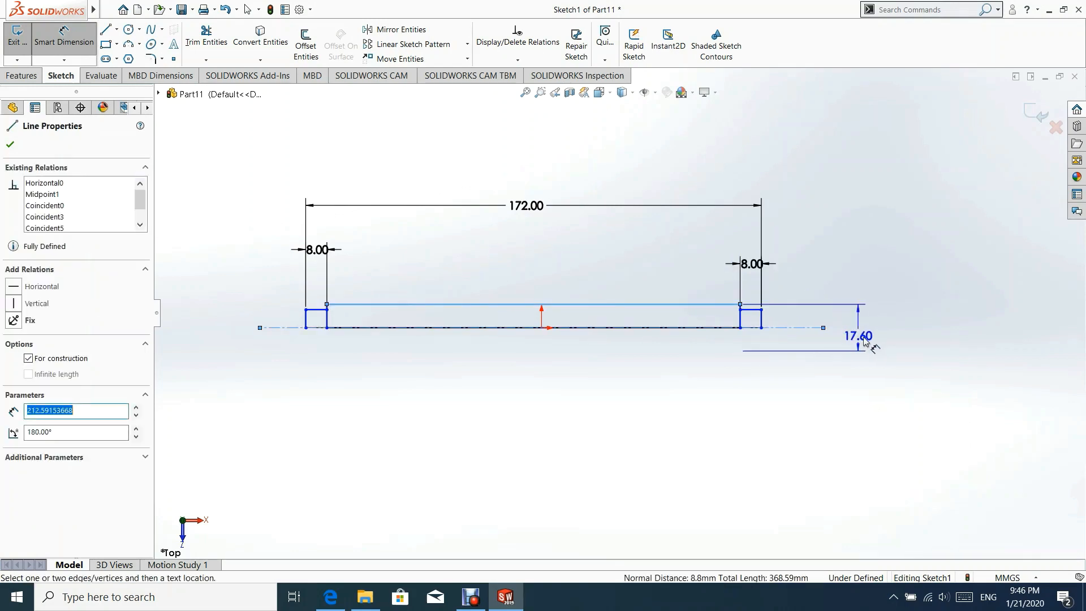
left_click(894, 338)
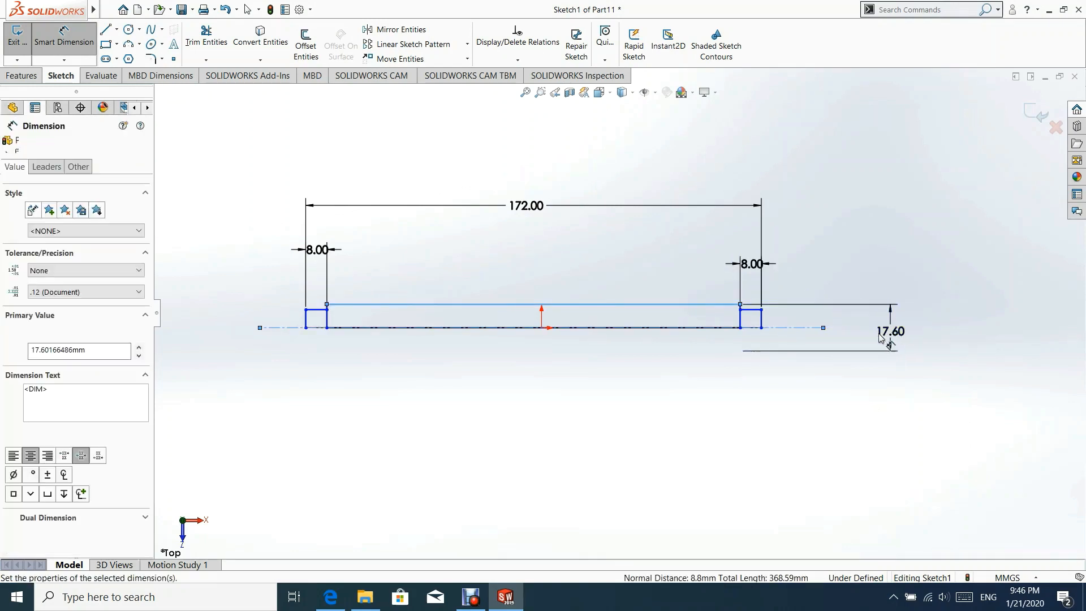
type("1")
key("Return")
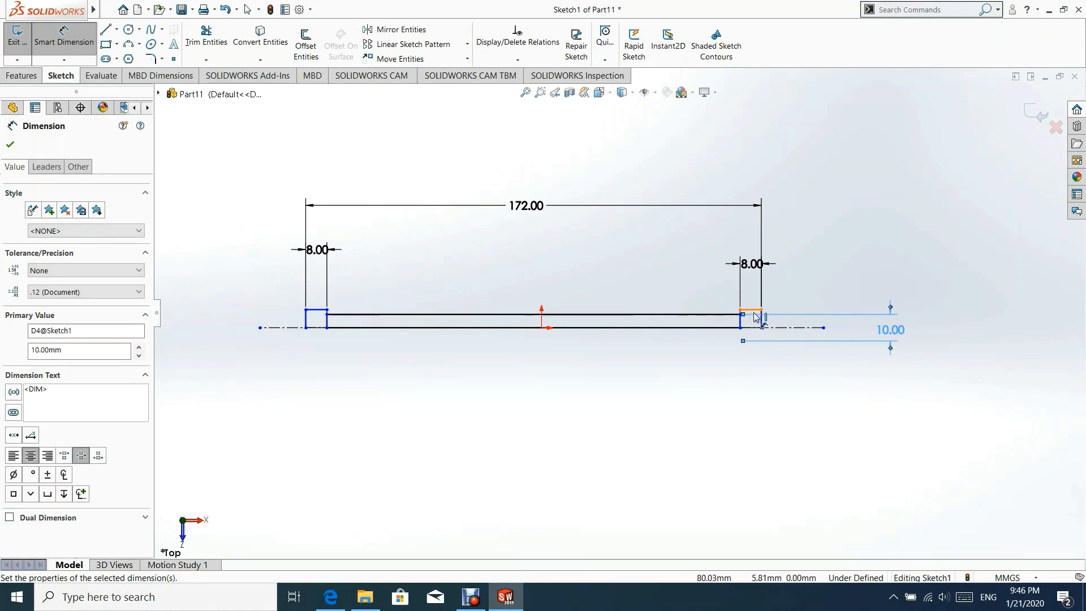
Add a doubled diameter dimension of 8 mm from the right end rectangle's top edge to the centerline.
scroll(755, 315, "down", 5)
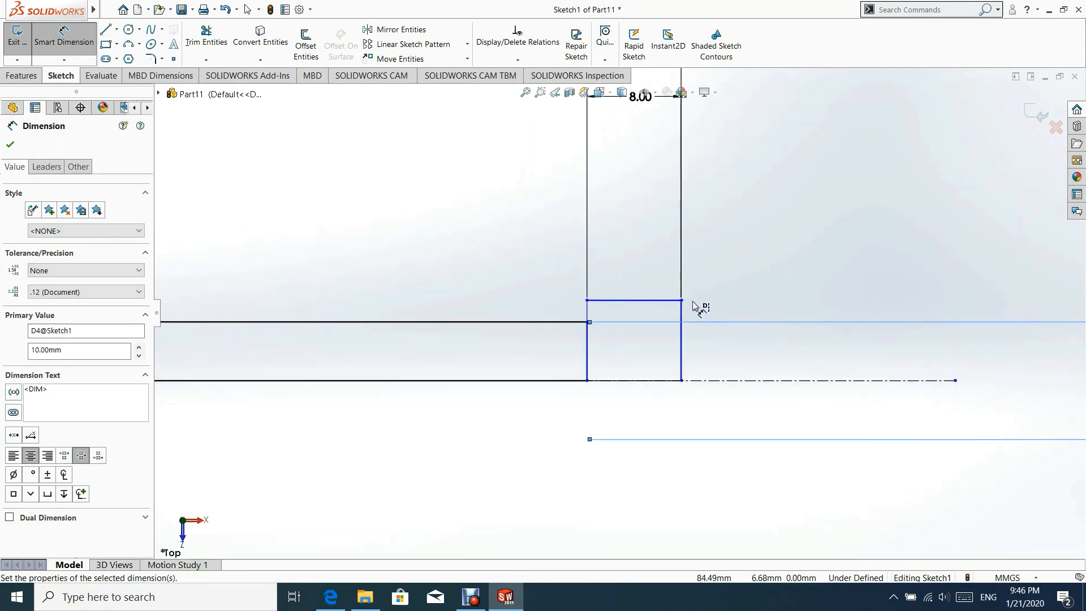
left_click(662, 301)
left_click(831, 380)
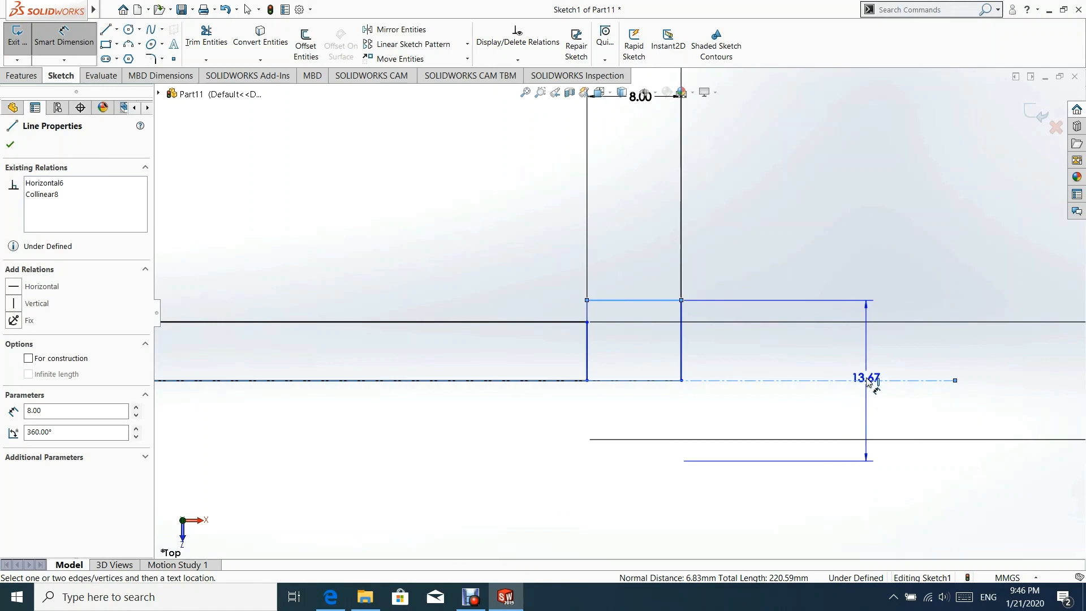
left_click(977, 378)
type("8")
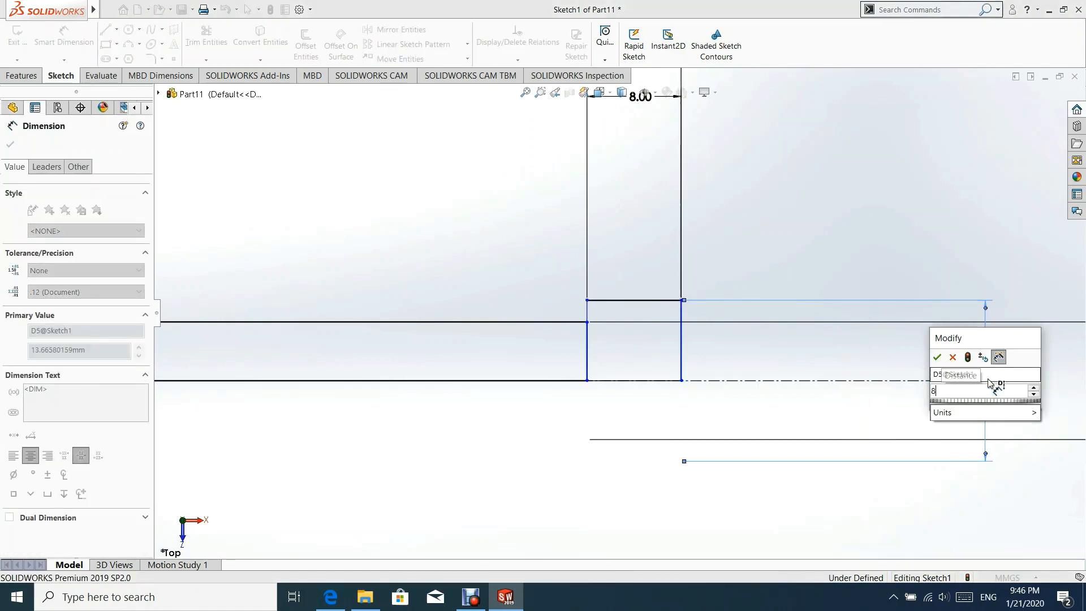
key("Return")
scroll(733, 366, "up", 6)
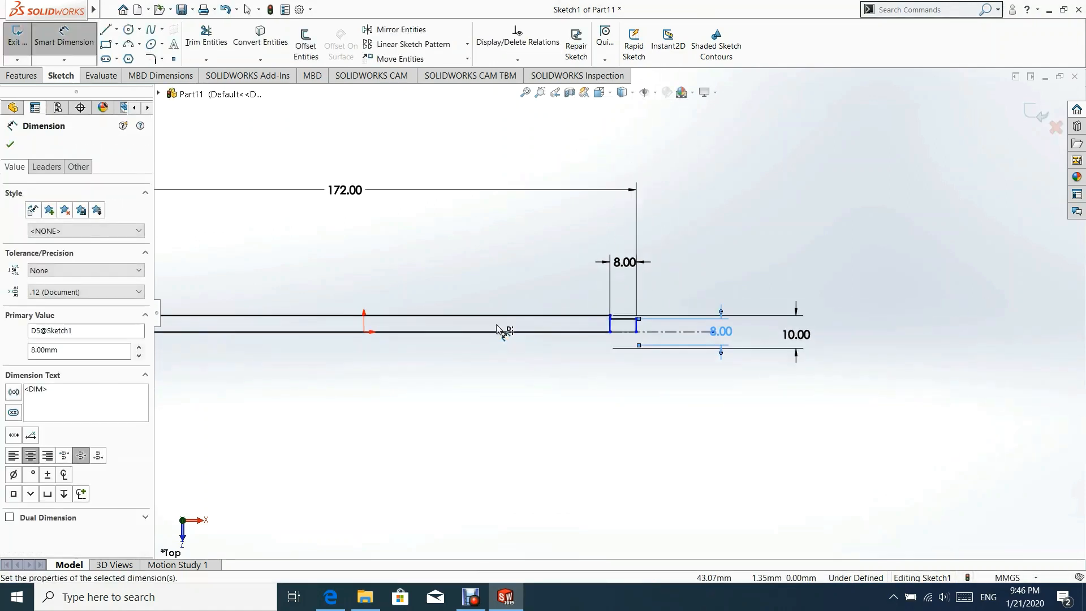
left_click(10, 141)
Align the midpoint of the long rectangle's top edge vertically with the origin and exit the sketch.
scroll(655, 324, "down", 2)
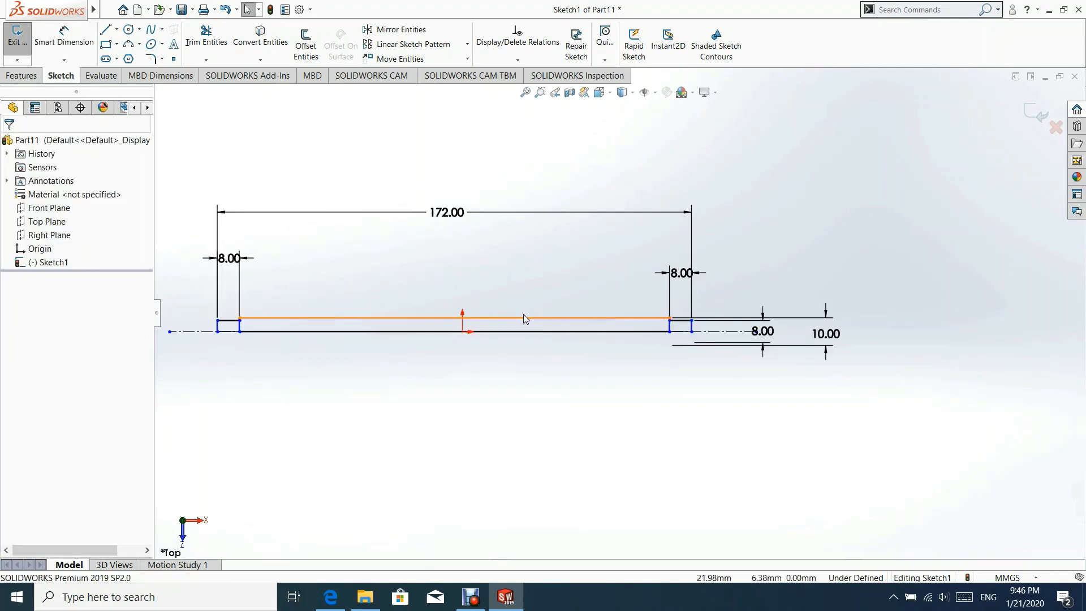
right_click(523, 318)
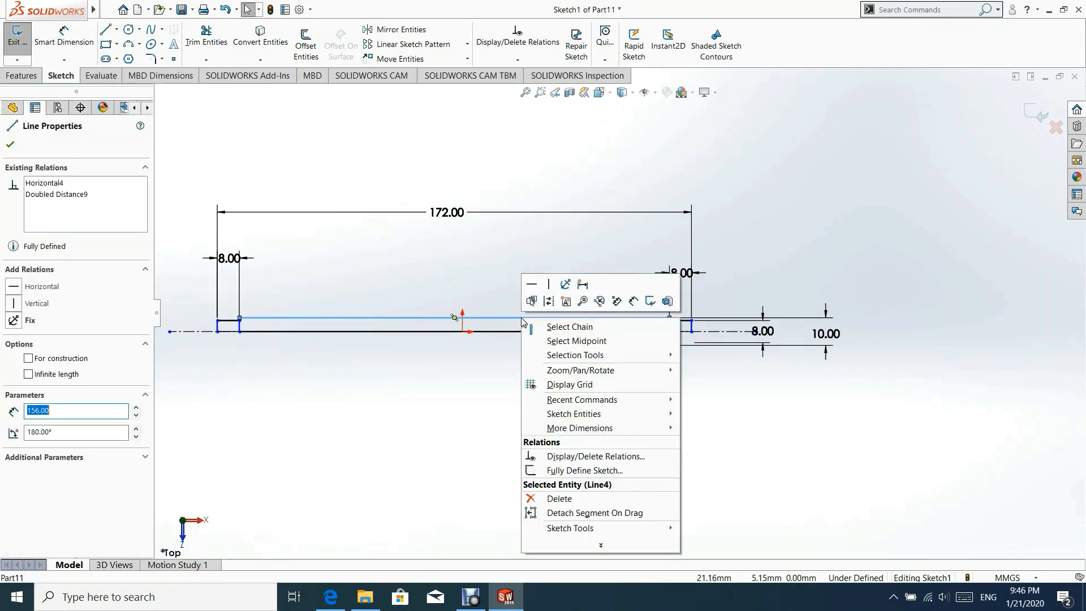
left_click(557, 341)
scroll(518, 328, "down", 3)
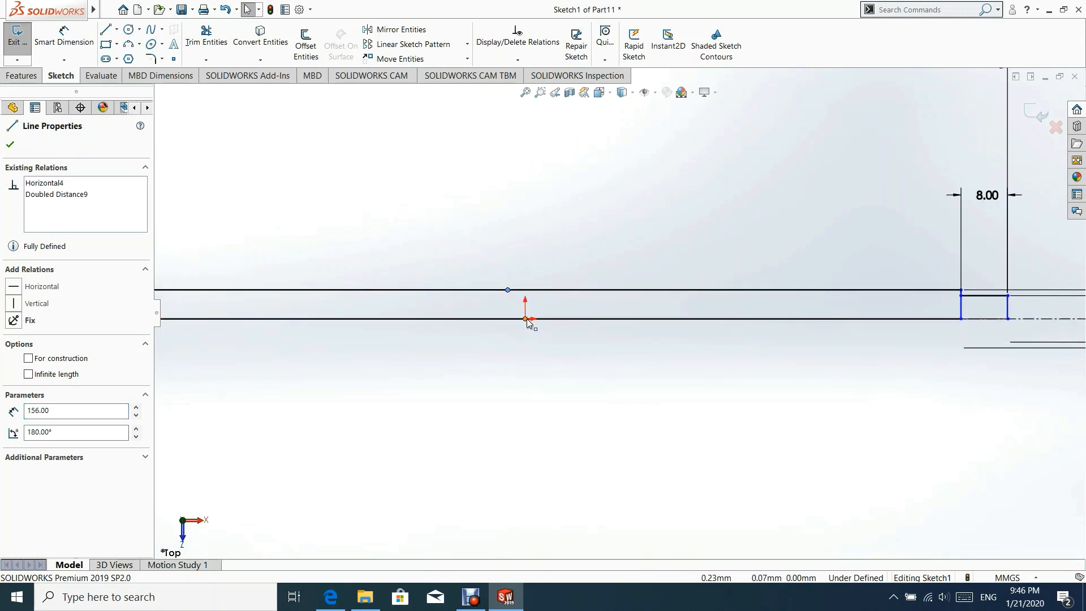
left_click(525, 319, "ctrl")
left_click(579, 281)
scroll(534, 385, "up", 2)
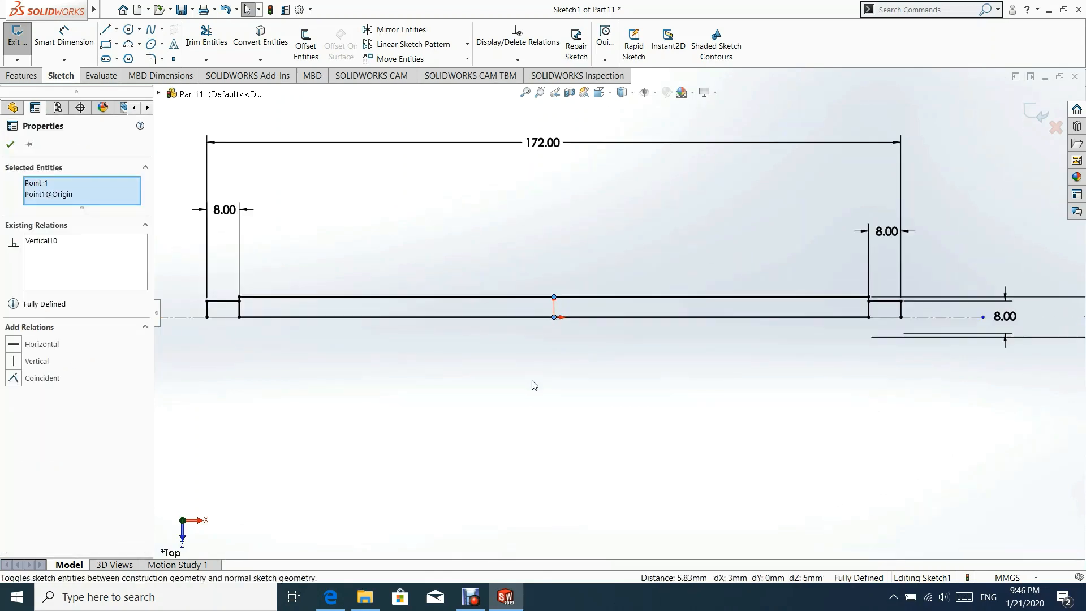
scroll(534, 385, "up", 2)
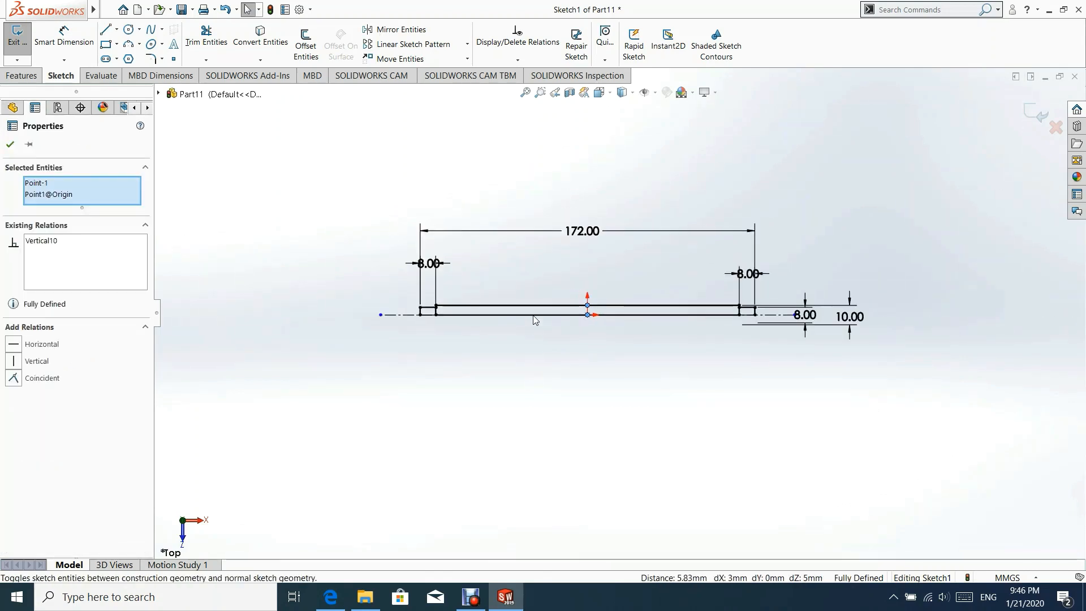
left_click(11, 144)
left_click(1040, 113)
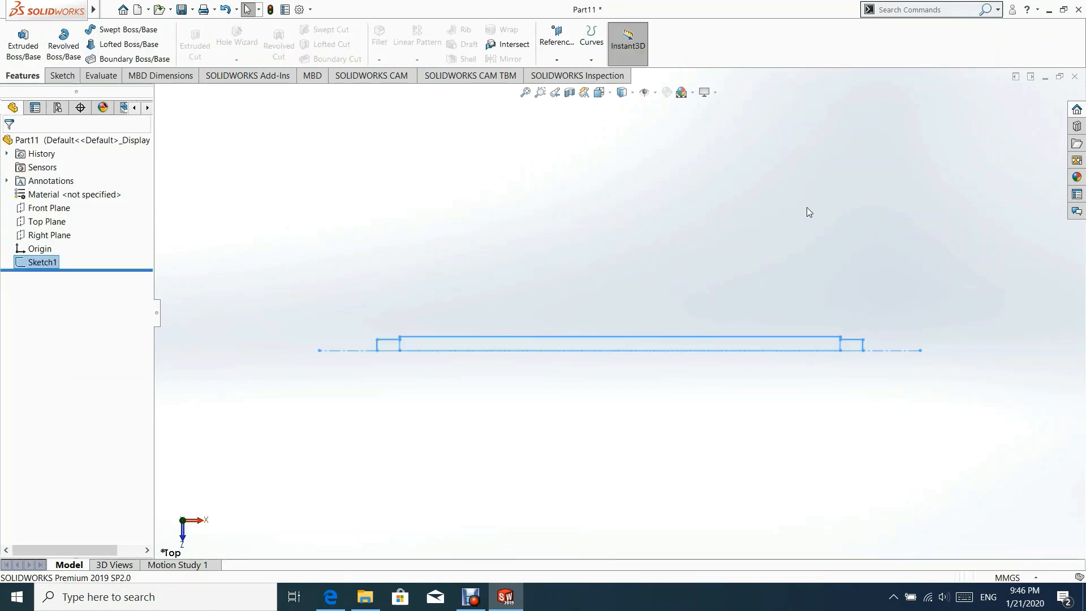
Revolve the long and both end rectangle regions 360 degrees around the centerline into a solid stepped rod.
left_click(64, 50)
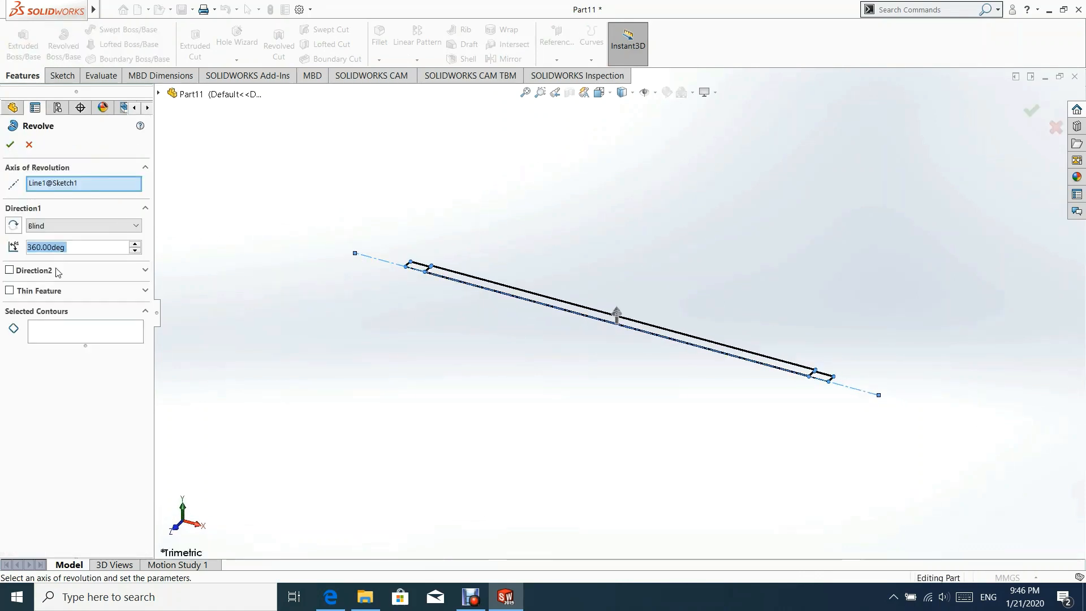
left_click(107, 333)
scroll(804, 373, "down", 4)
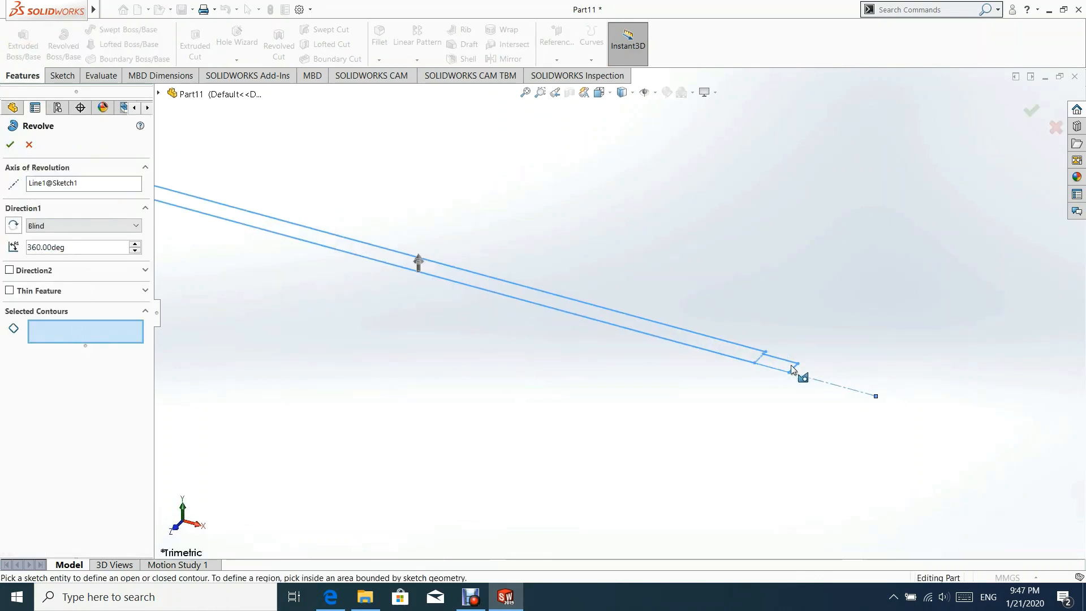
left_click(777, 366)
left_click(727, 350)
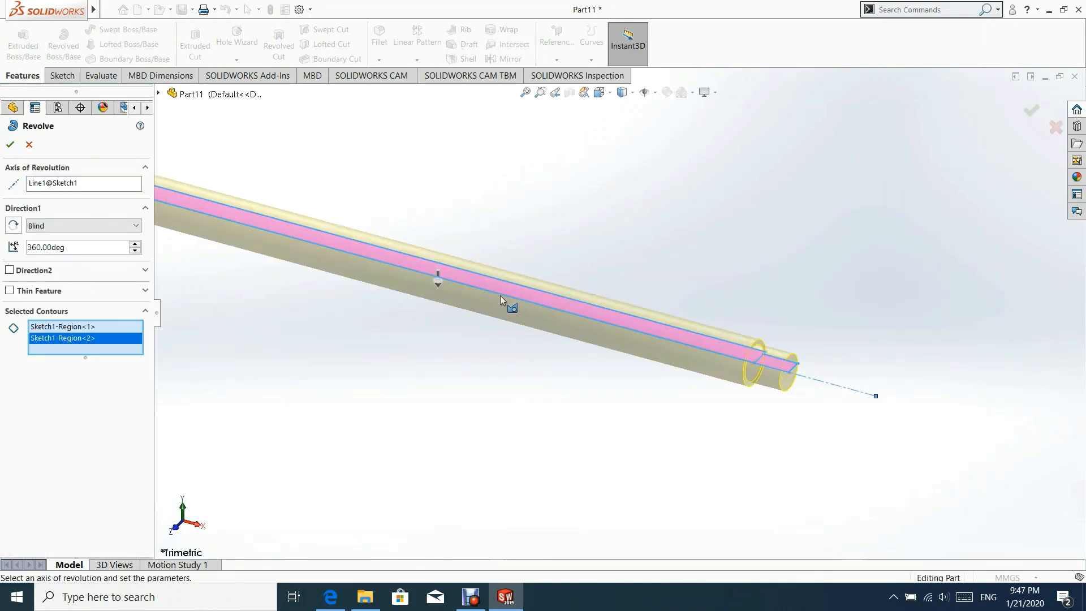
scroll(500, 295, "up", 2)
scroll(409, 254, "down", 3)
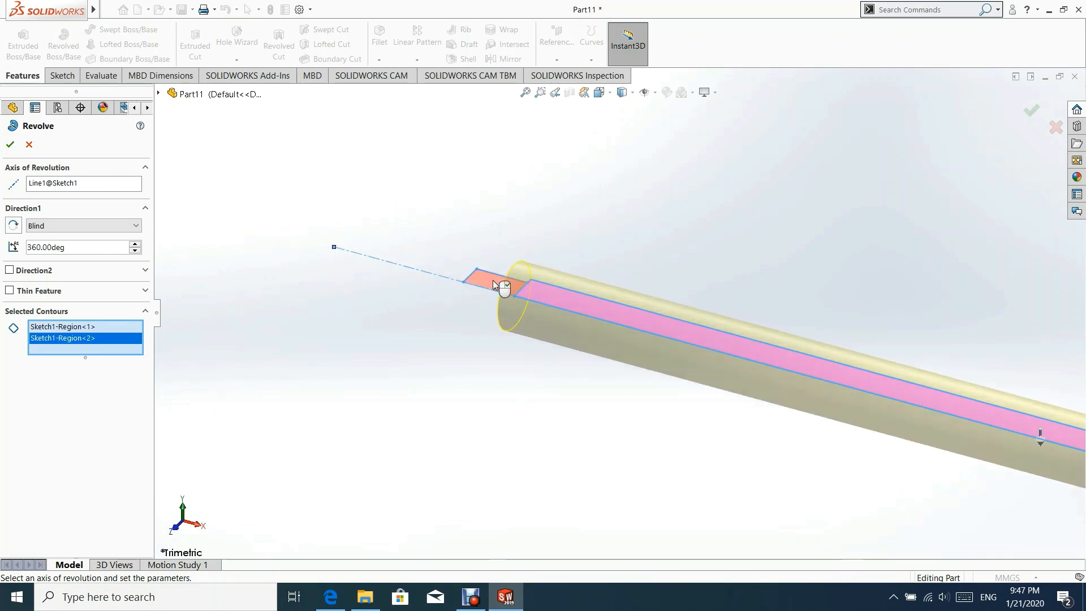
left_click(495, 284)
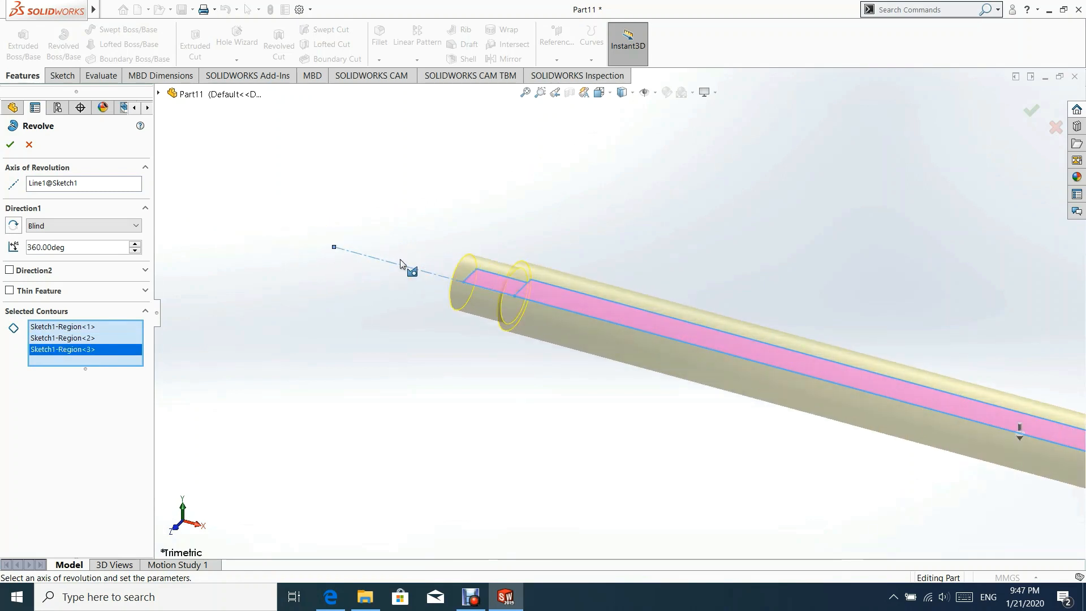
left_click(10, 145)
scroll(826, 347, "up", 3)
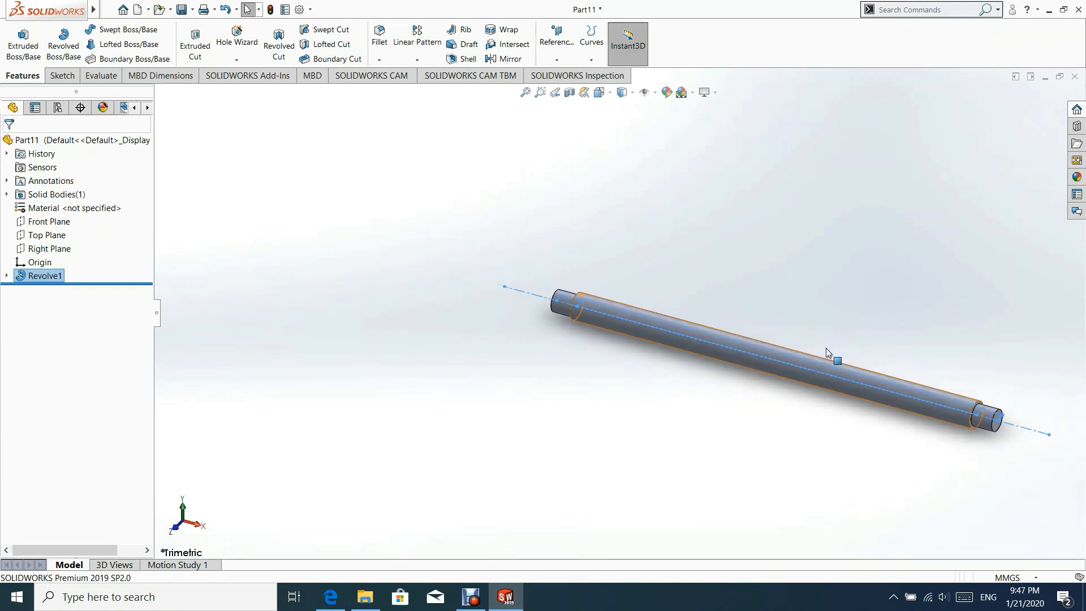
left_click(810, 292)
scroll(745, 266, "down", 2)
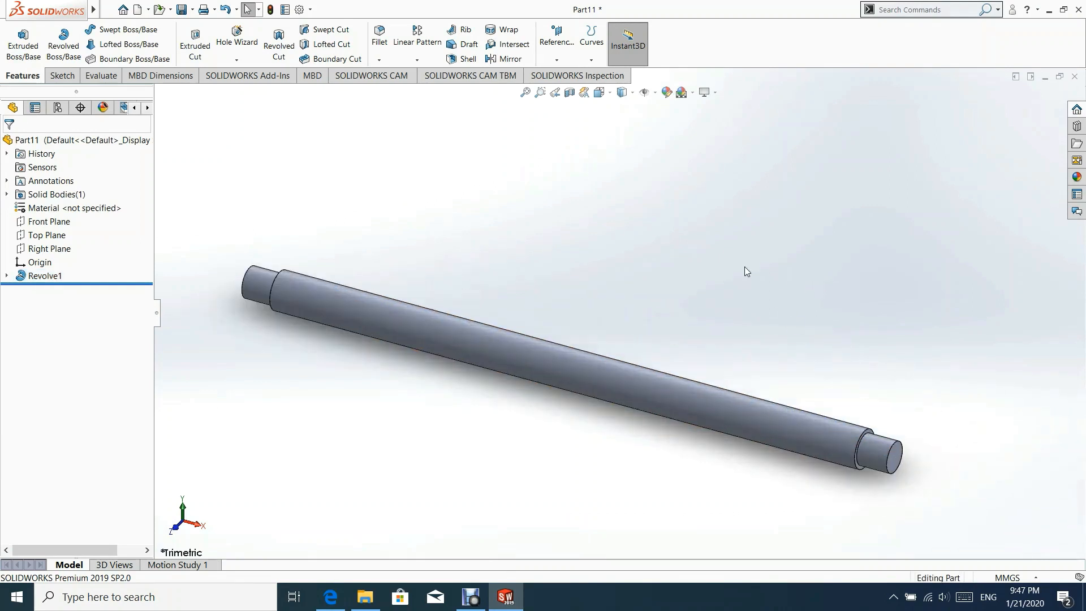
Save the part as Handle in the assembly modeling 1 folder and close it.
left_click(108, 10)
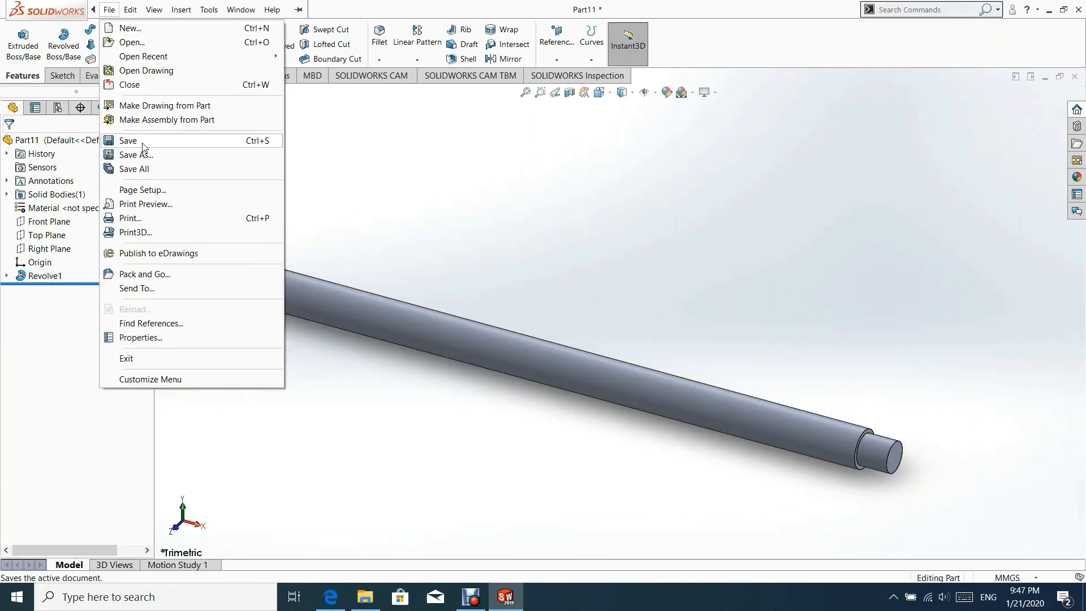
left_click(136, 155)
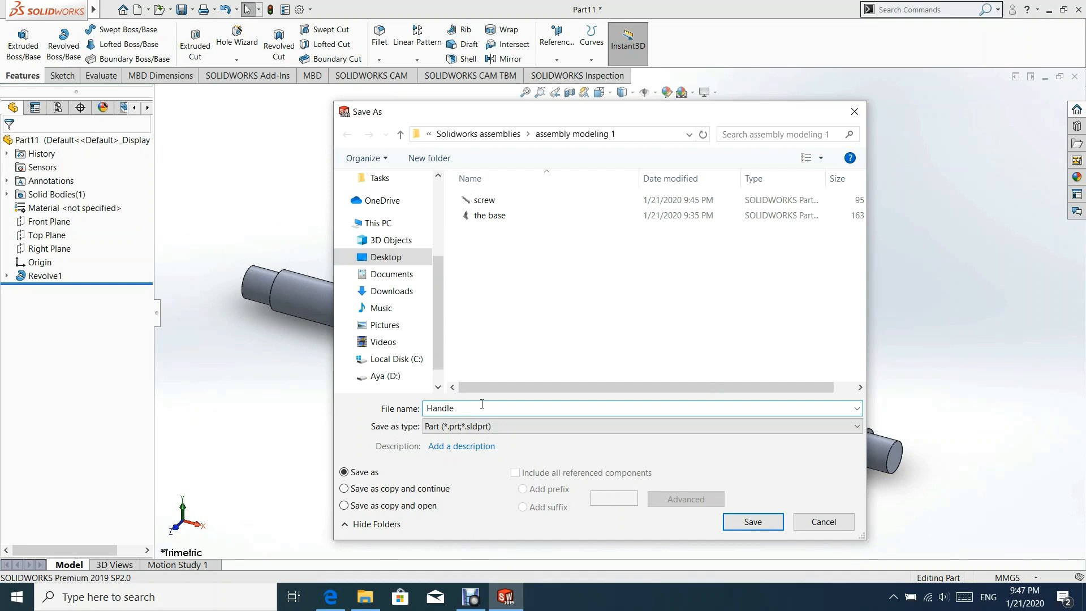
left_click(763, 523)
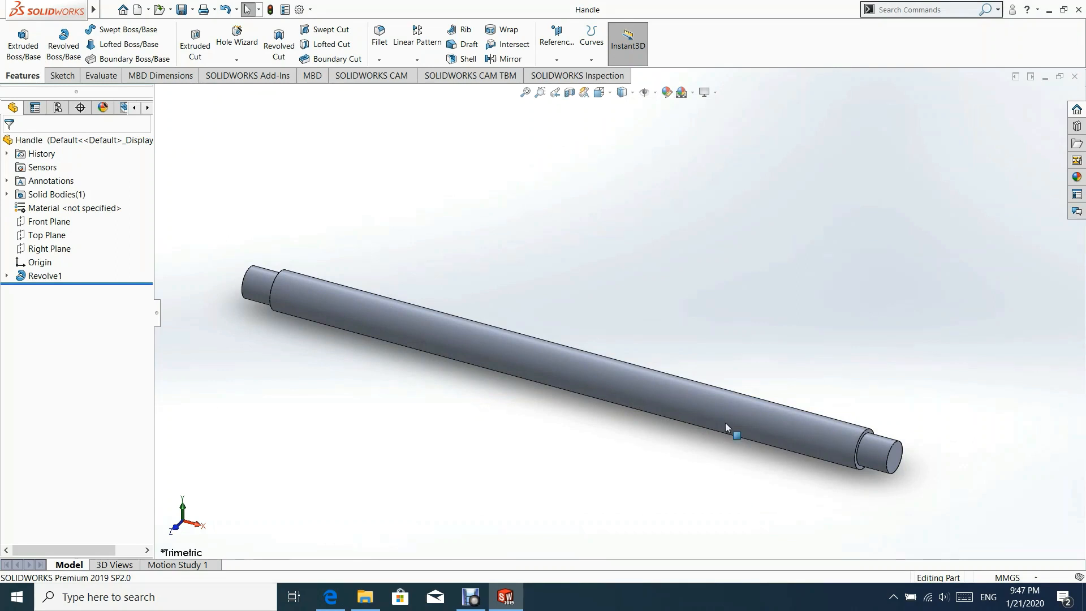
left_click(1075, 77)
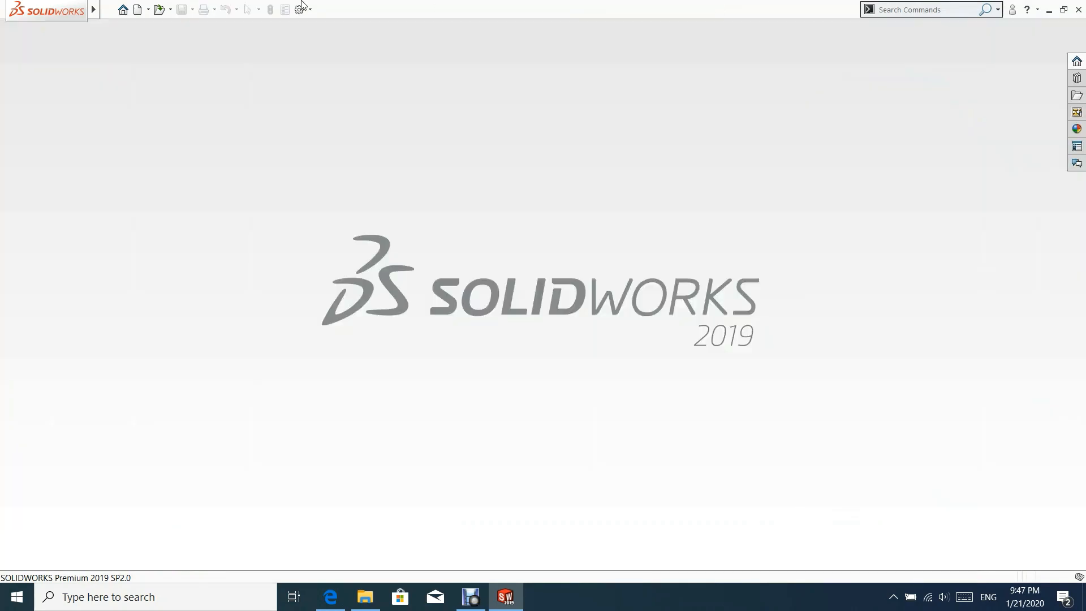
Create a new part and start a sketch on the Top Plane.
left_click(108, 10)
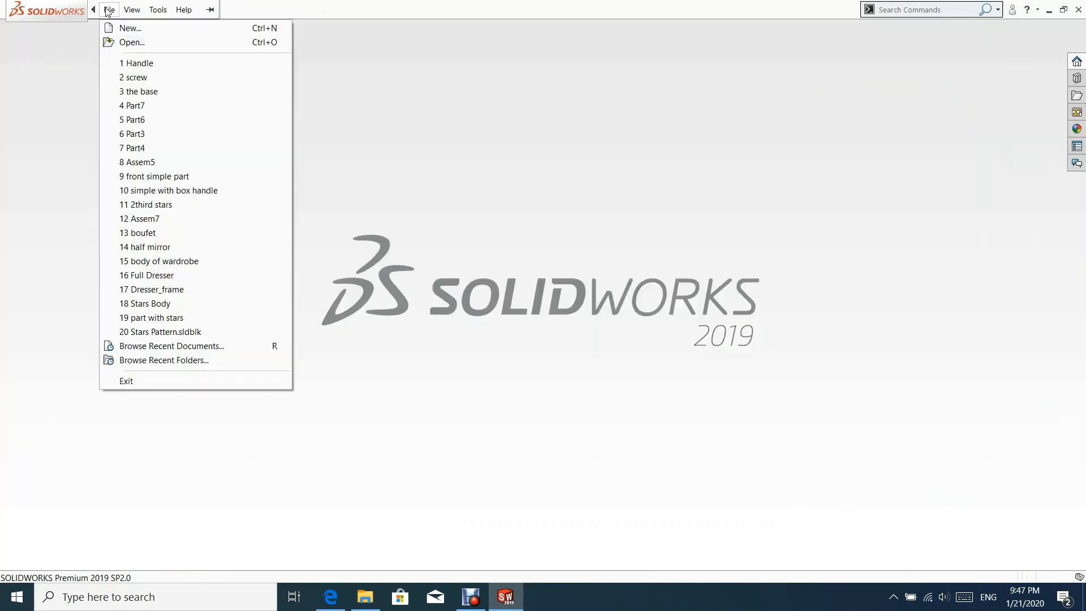
left_click(125, 27)
left_click(458, 444)
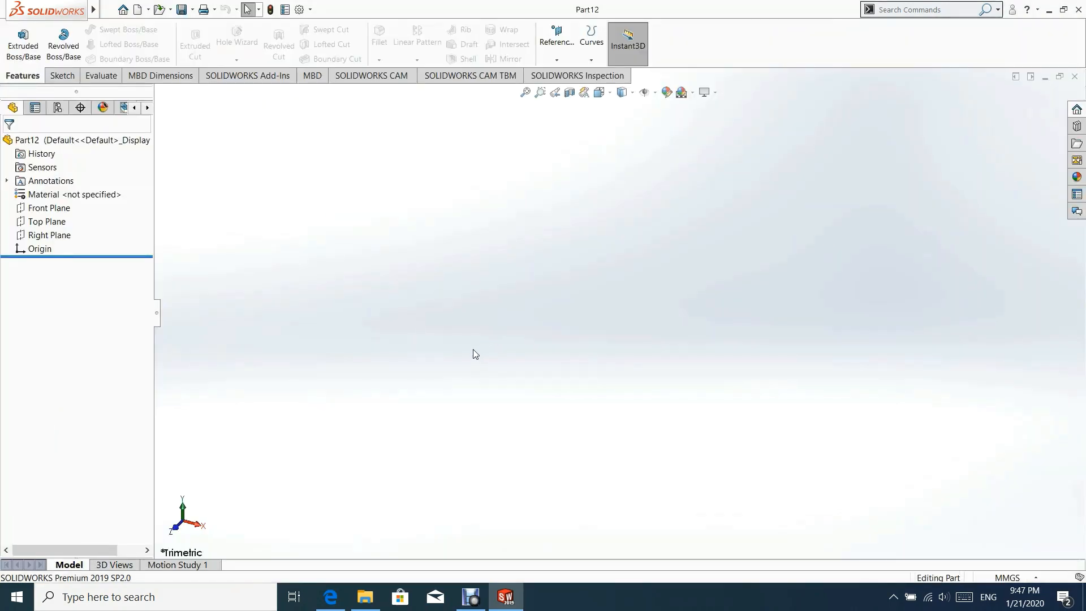
left_click(42, 221)
left_click(62, 205)
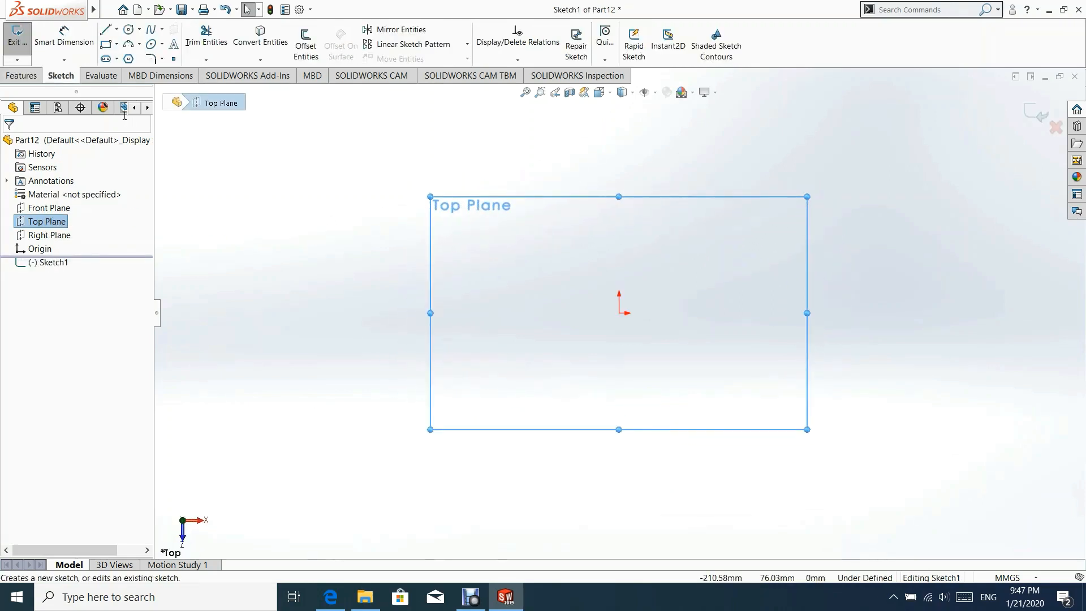
Draw a horizontal centerline from the origin toward positive X.
left_click(116, 29)
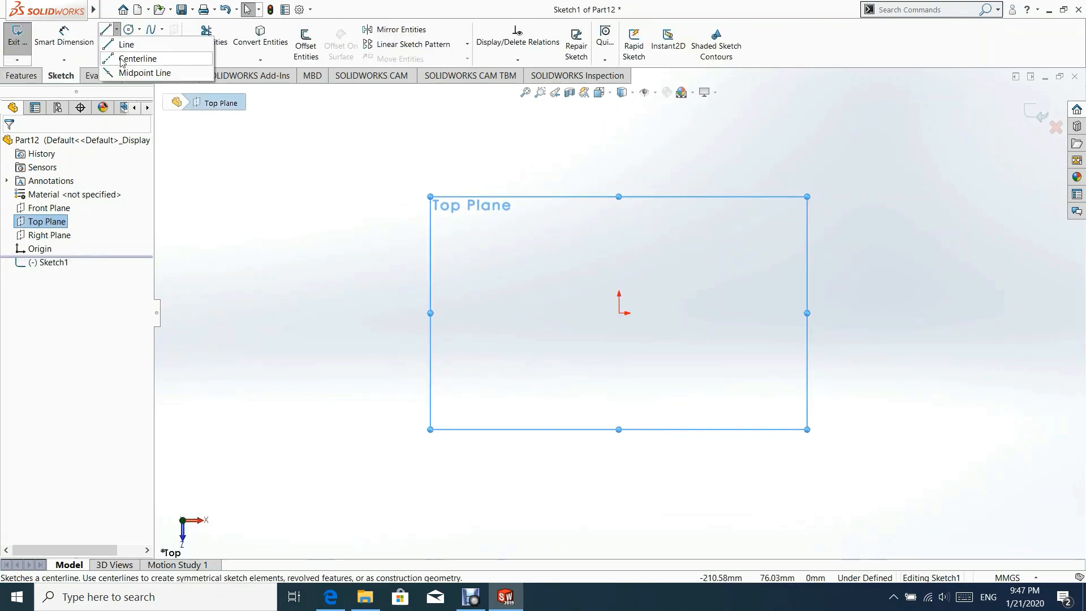
left_click(127, 58)
left_click(619, 313)
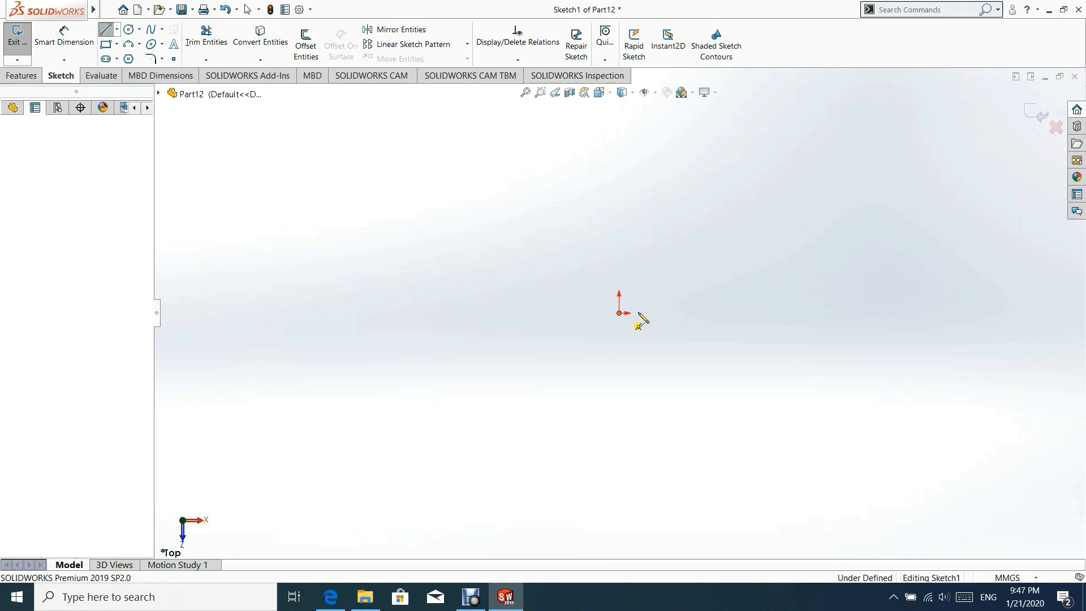
left_click(769, 313)
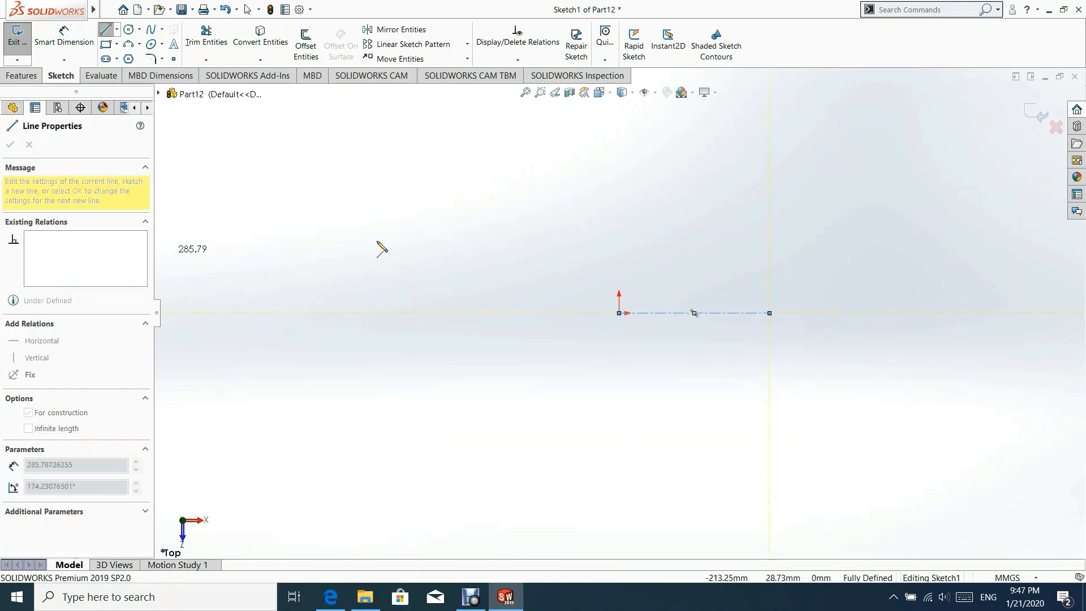
key("Escape")
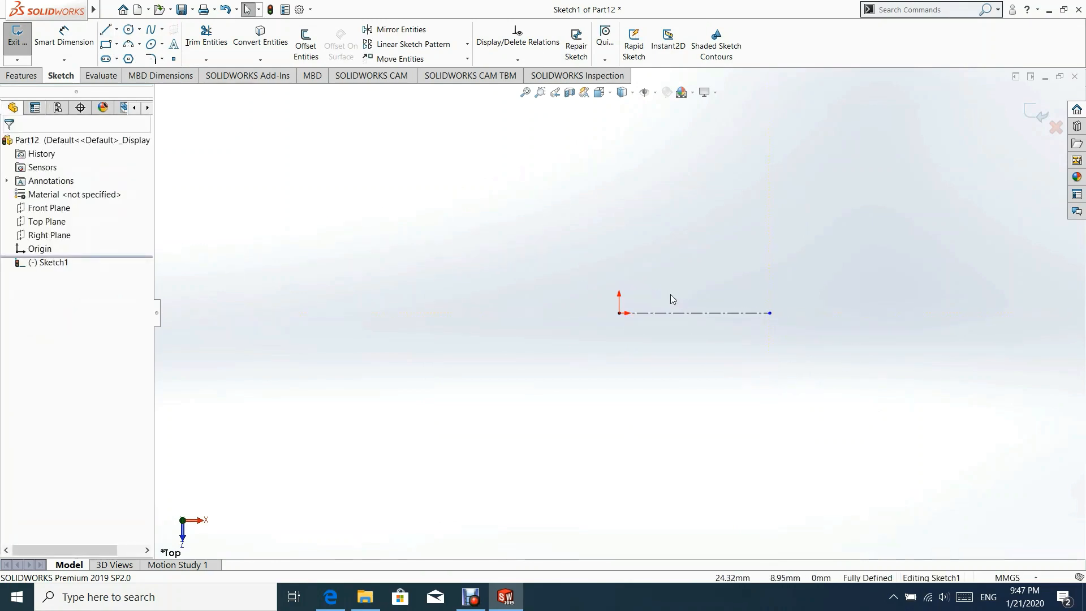
Sketch two nested corner rectangles from the origin on the centerline, about 60 by 32 mm and about 40 by 11 mm.
left_click(106, 45)
scroll(714, 275, "down", 1)
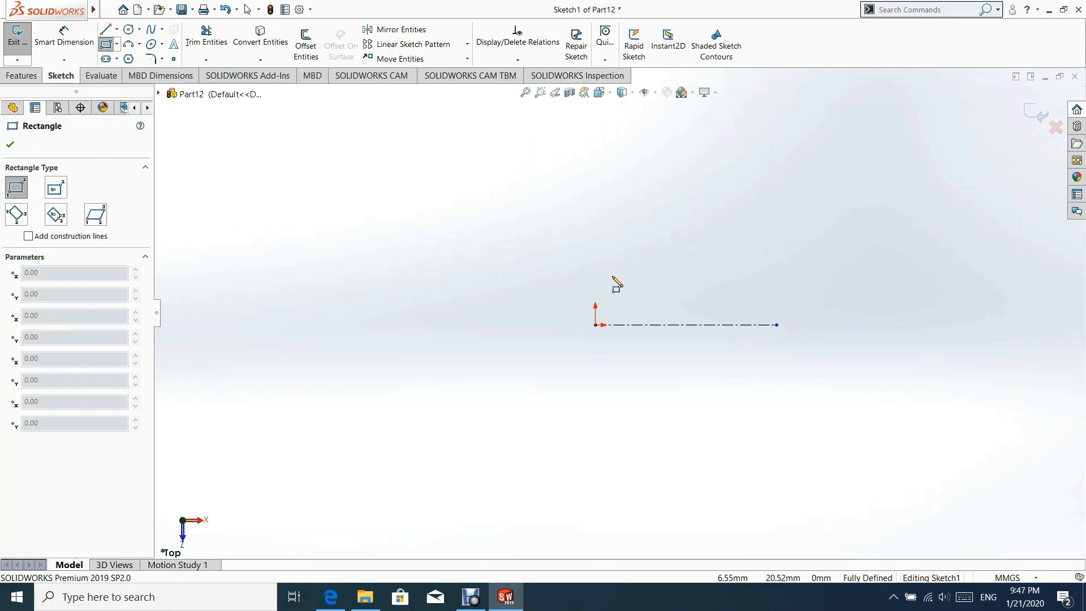
left_click(595, 324)
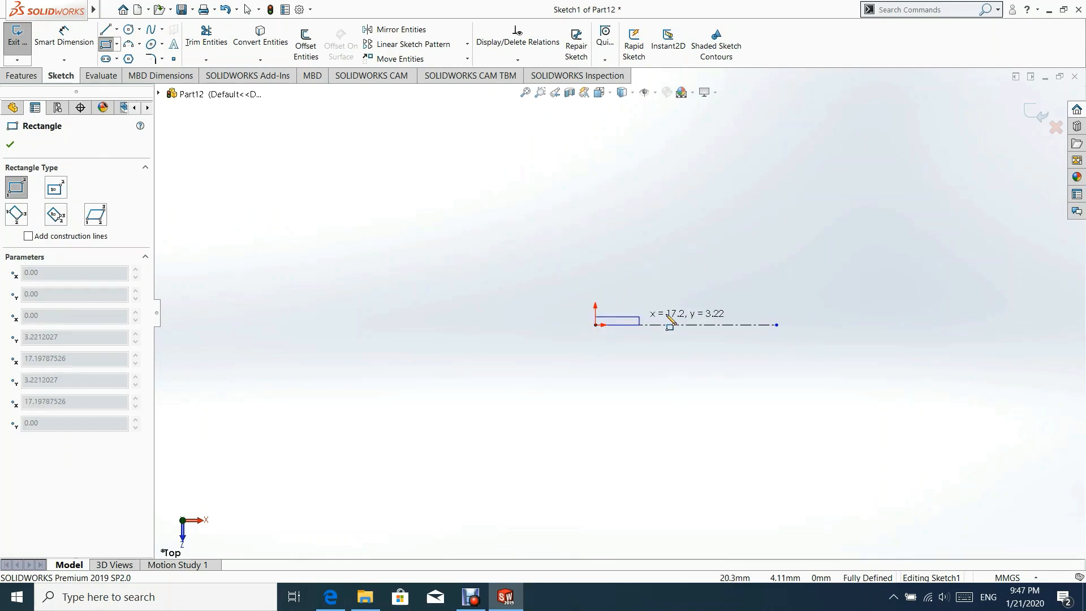
left_click(749, 245)
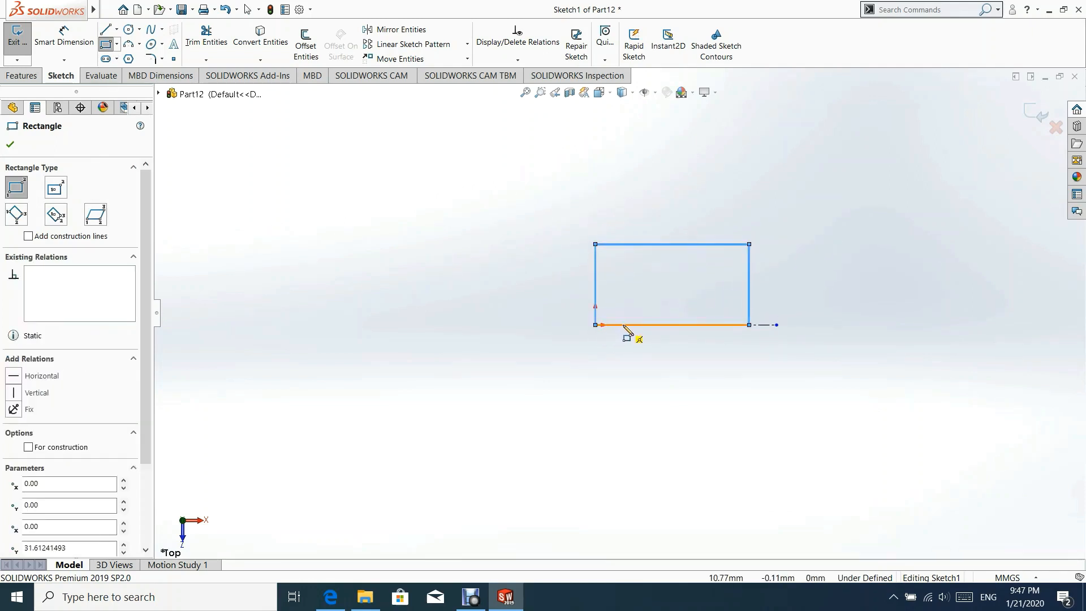
left_click(596, 325)
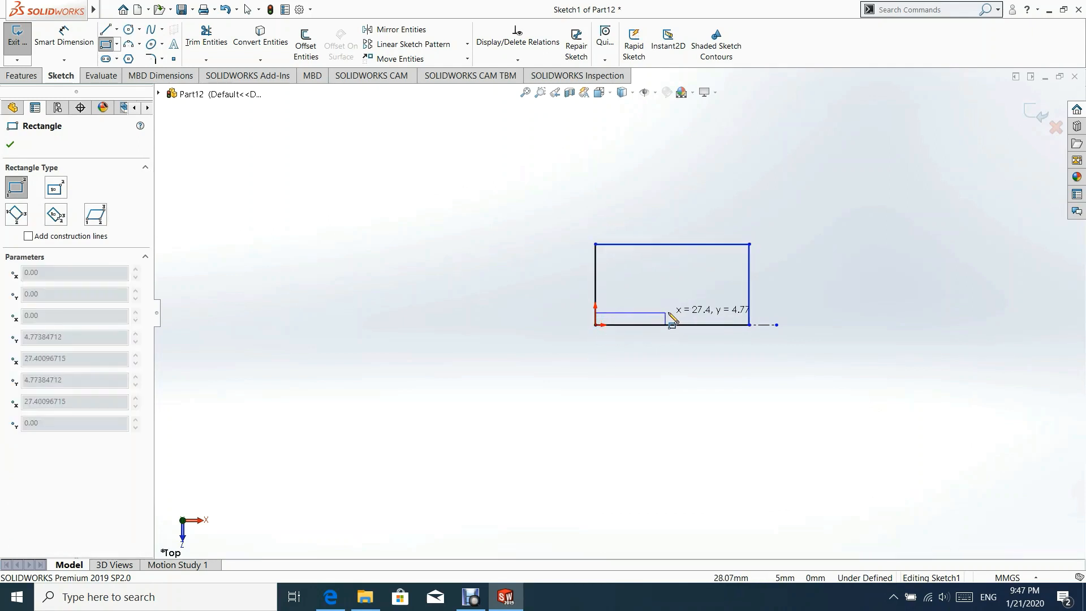
left_click(698, 296)
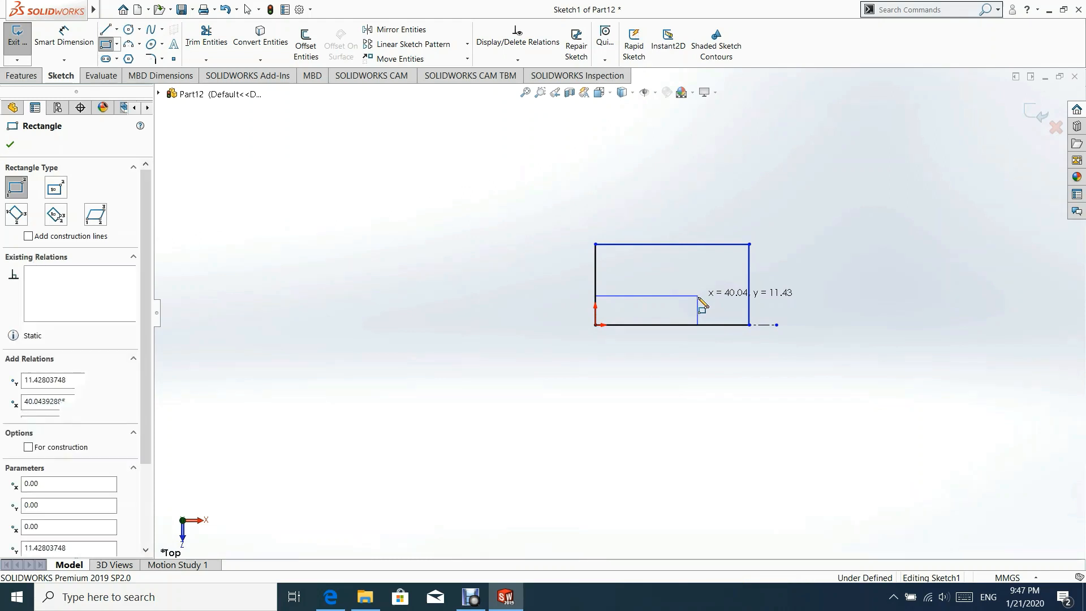
left_click(10, 143)
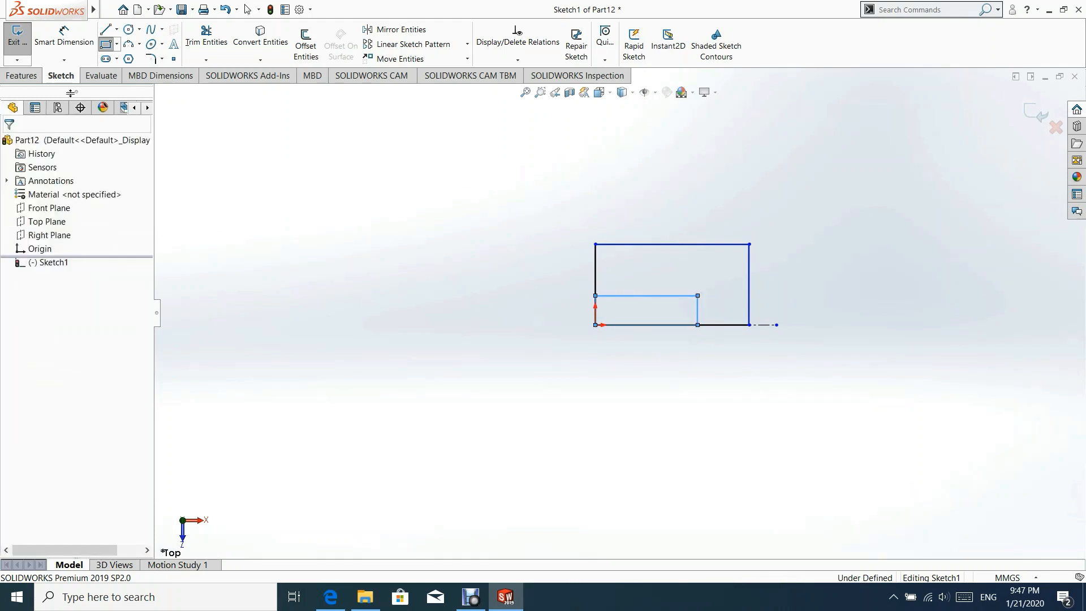
Draw a slanted line from the small rectangle's upper-right corner down to the large rectangle's bottom edge.
left_click(105, 29)
left_click(699, 296)
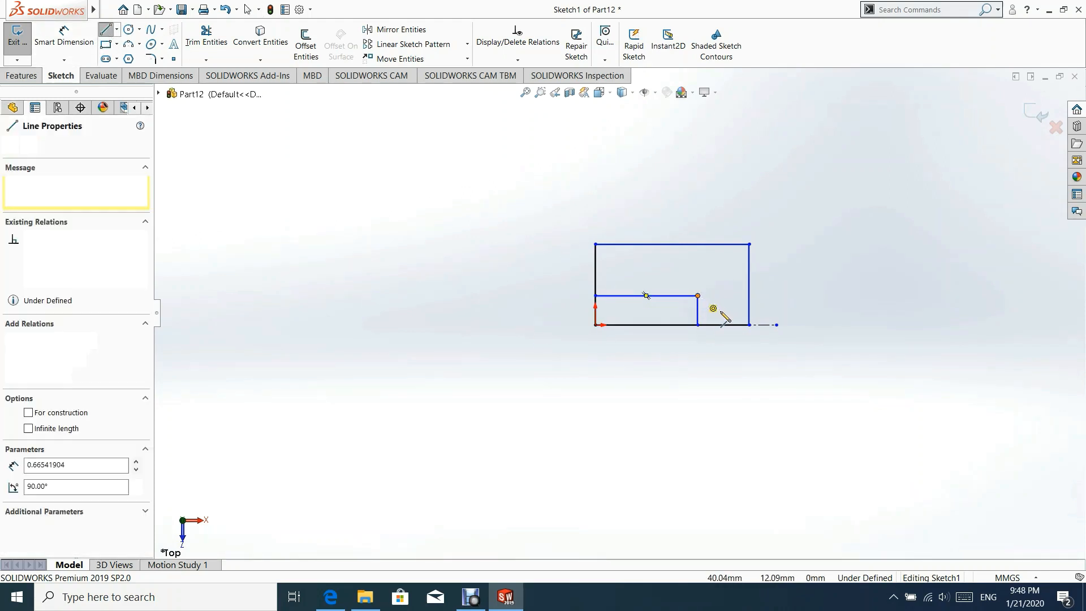
left_click(724, 325)
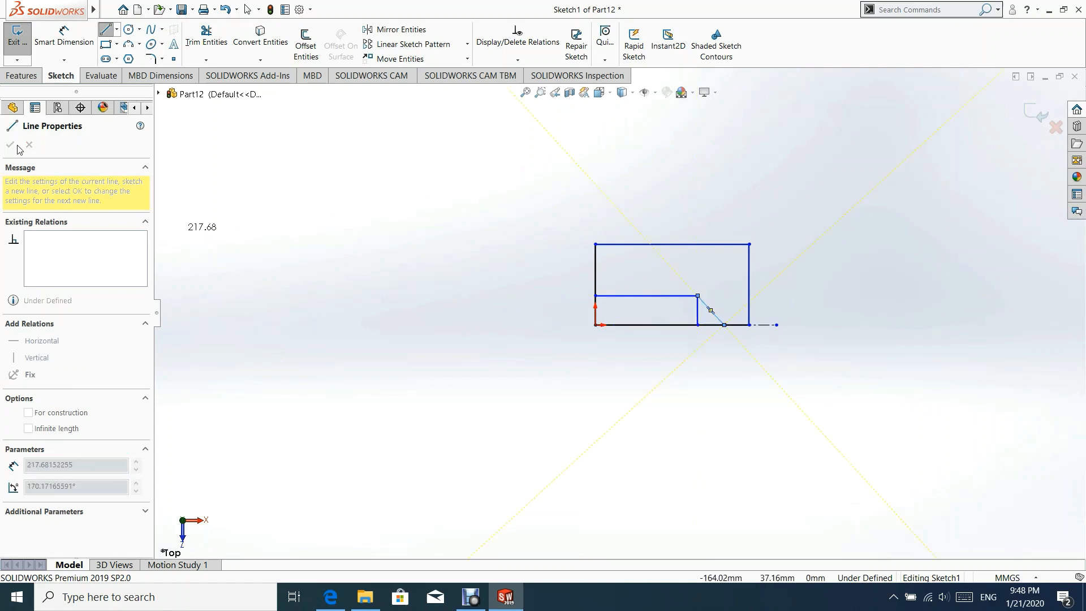
key("Escape")
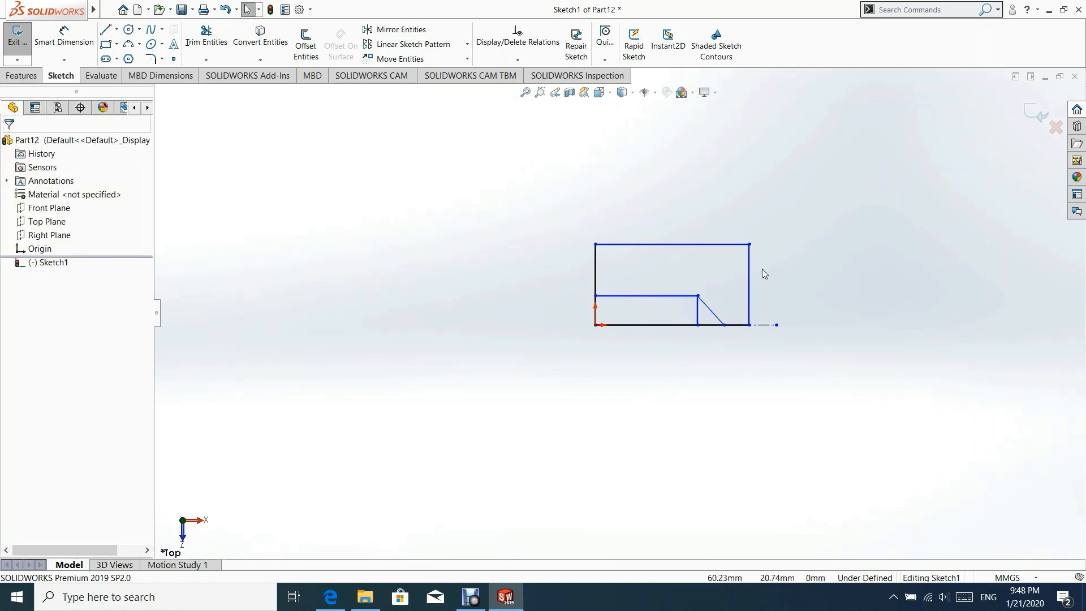
Dimension the large rectangle's length as 14 mm and the small rectangle's length as 10 mm.
left_click(70, 45)
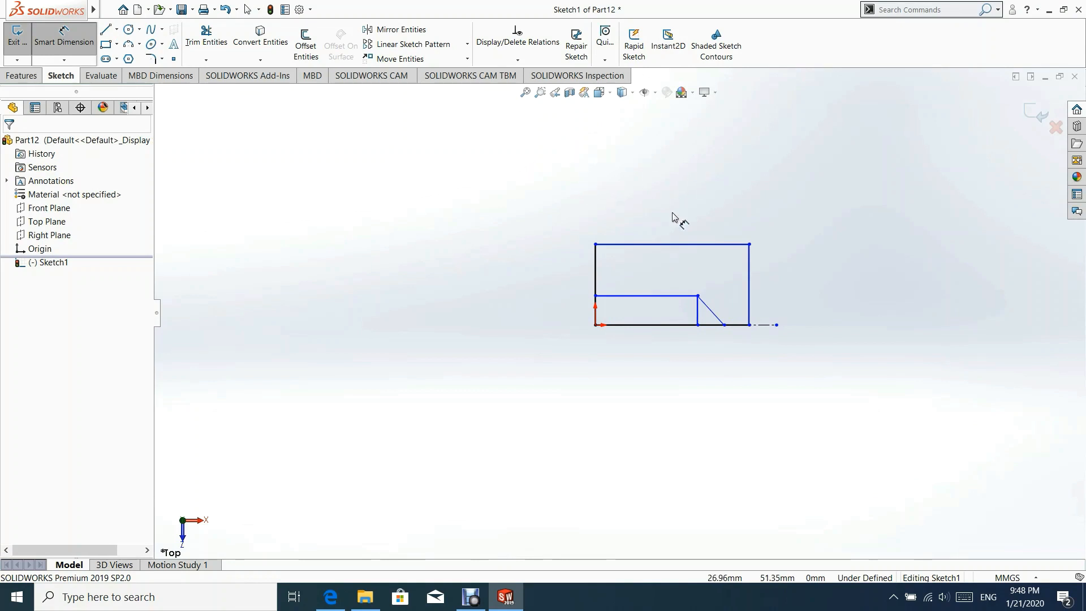
left_click(696, 245)
left_click(701, 150)
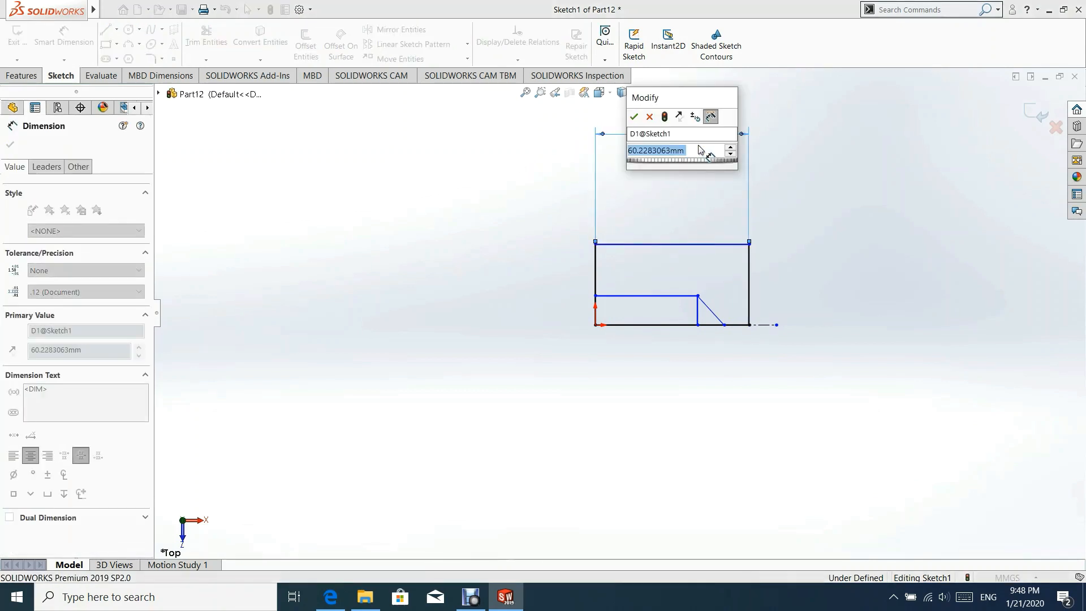
type("14")
key("Return")
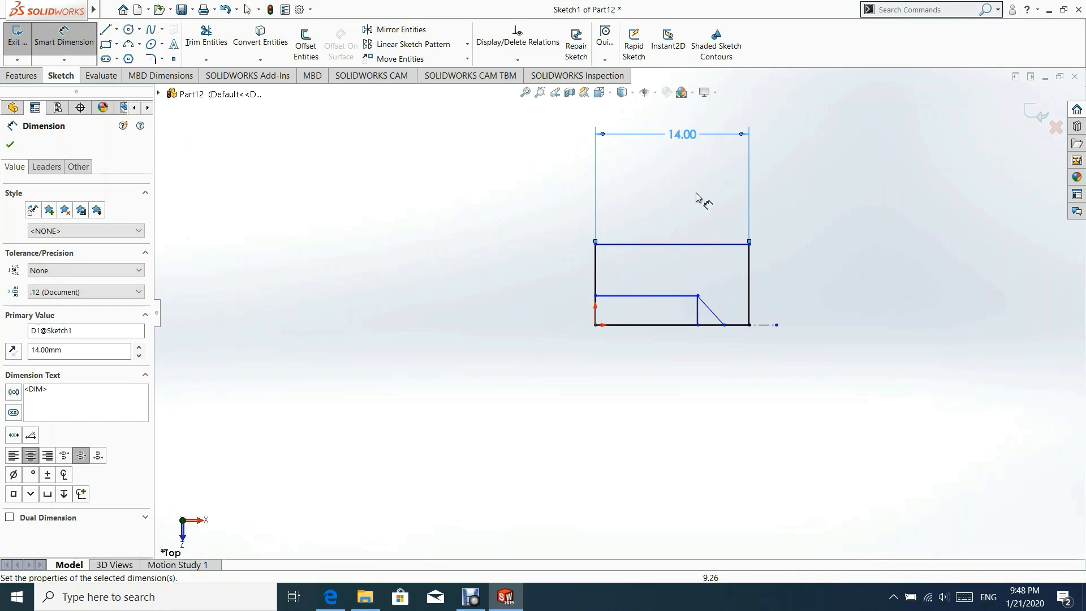
left_click(682, 296)
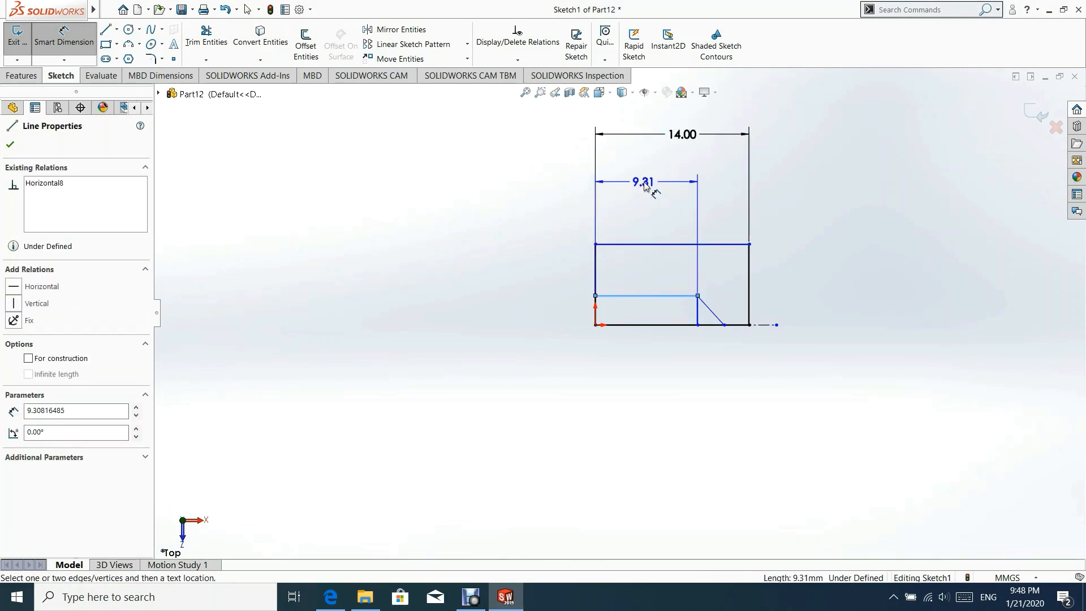
left_click(645, 186)
type("10")
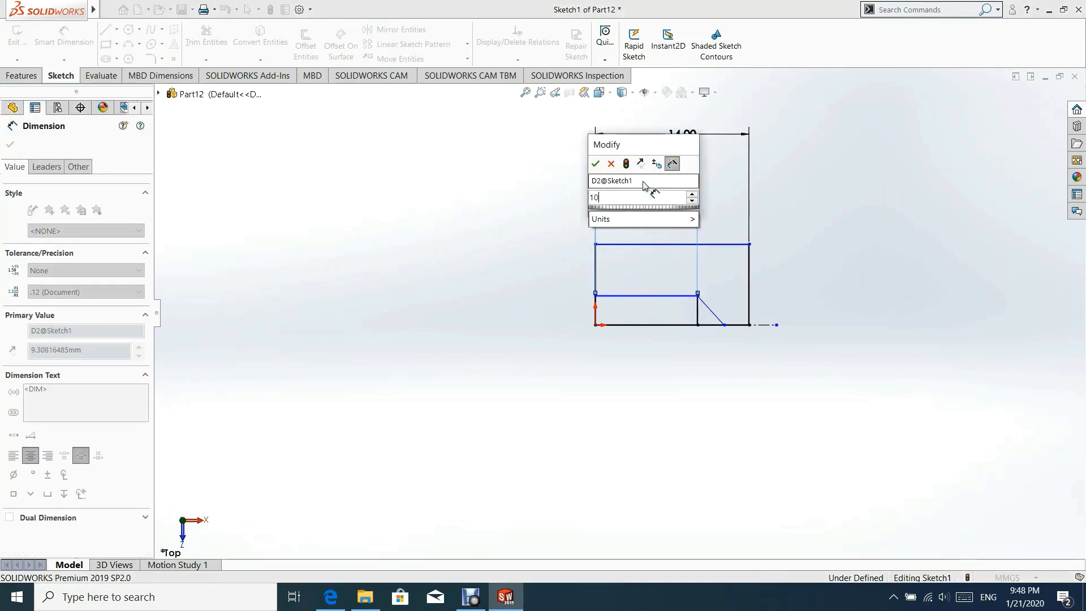
key("Return")
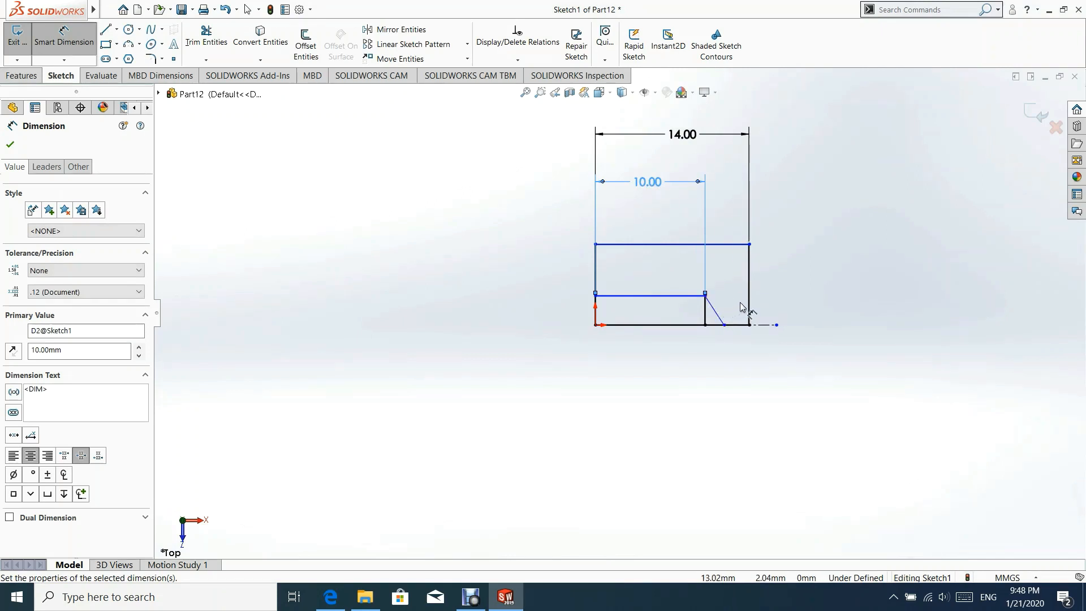
Dimension the large rectangle's diameter about the centerline as 15 mm and the small rectangle's diameter as 8 mm.
left_click(721, 245)
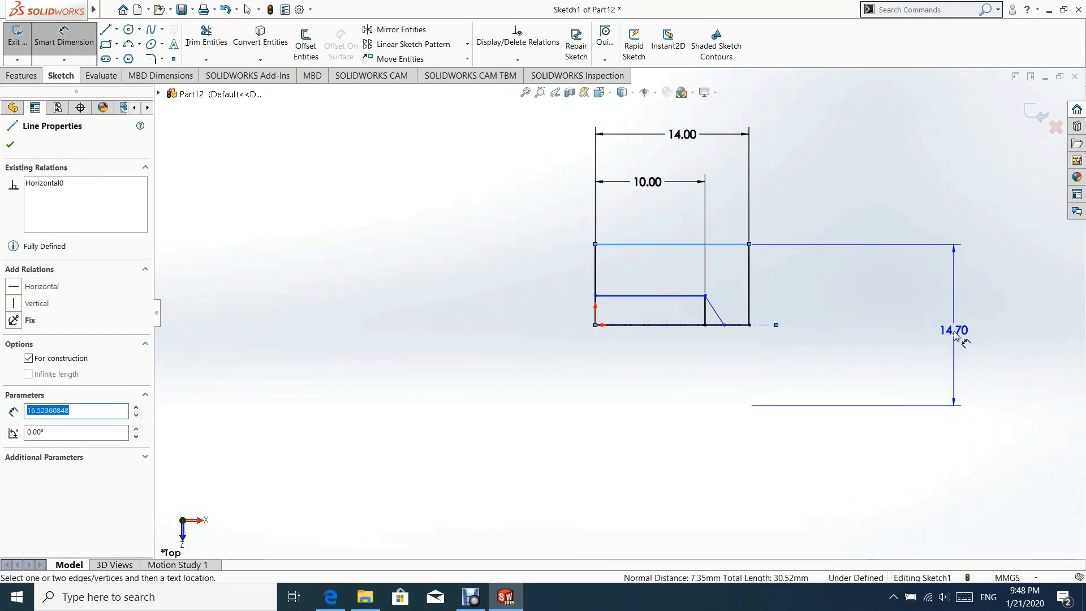
left_click(956, 337)
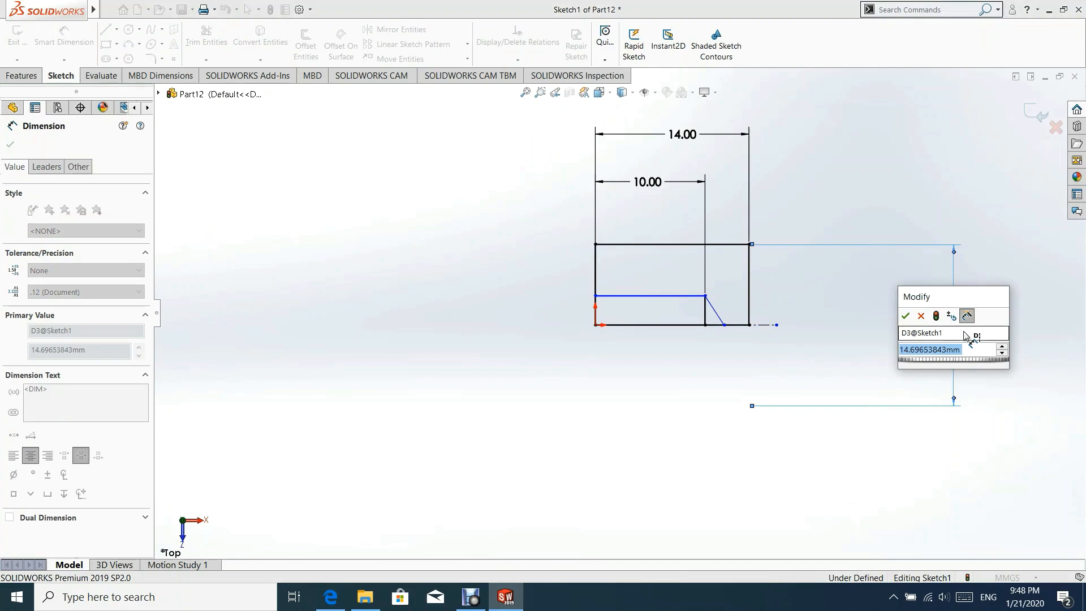
type("15")
key("Return")
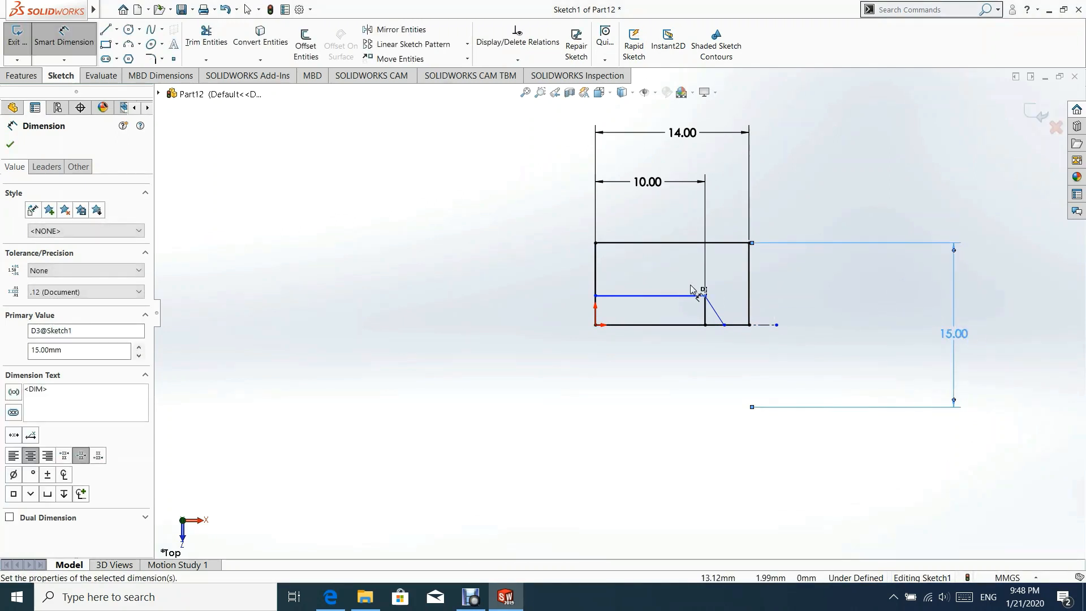
left_click(693, 295)
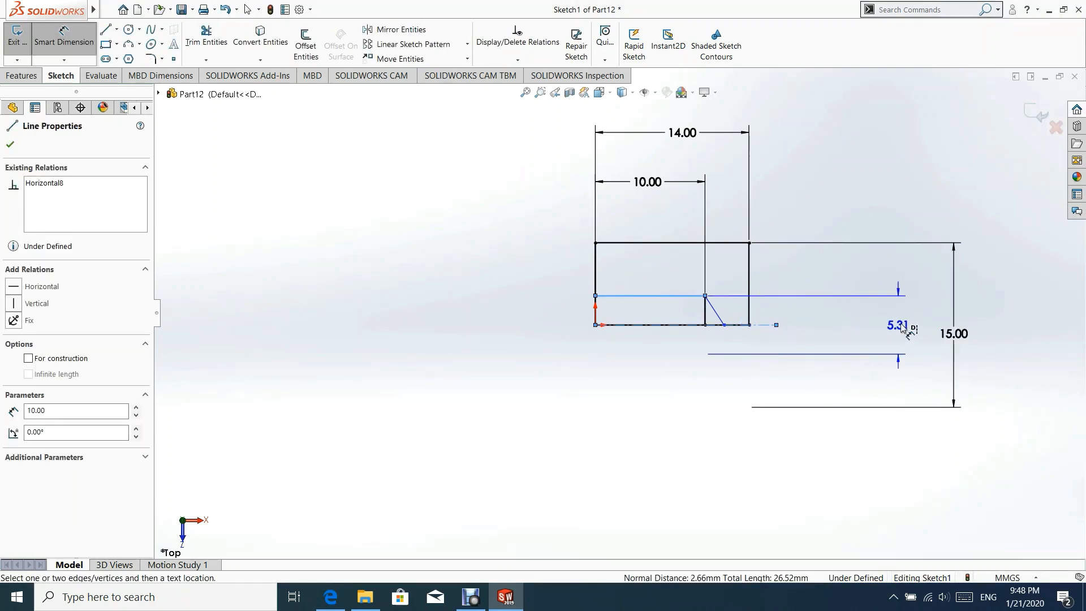
left_click(903, 327)
type("8")
key("Return")
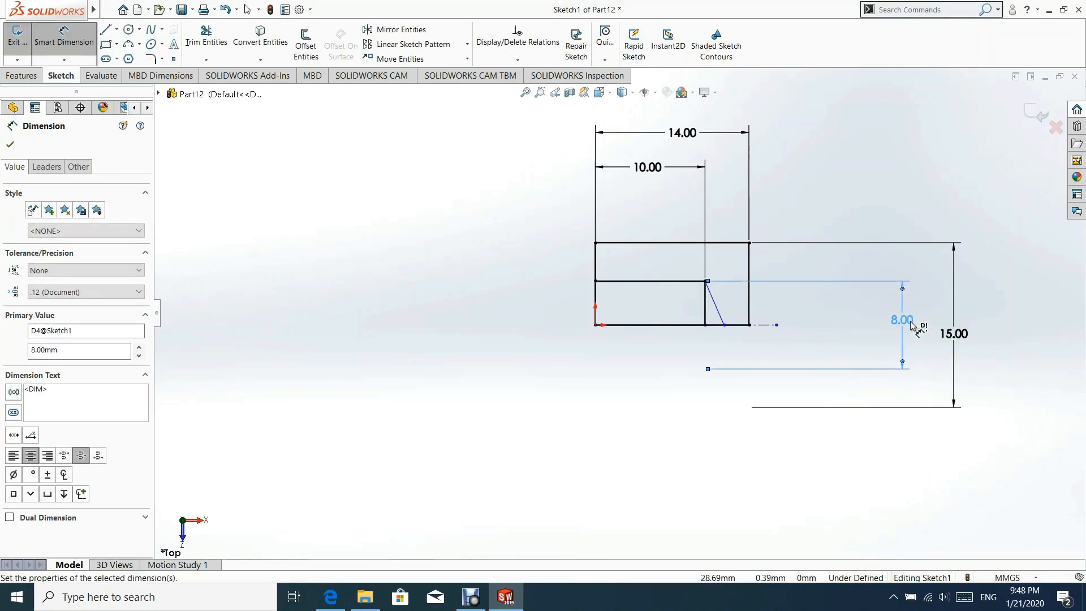
left_click(10, 143)
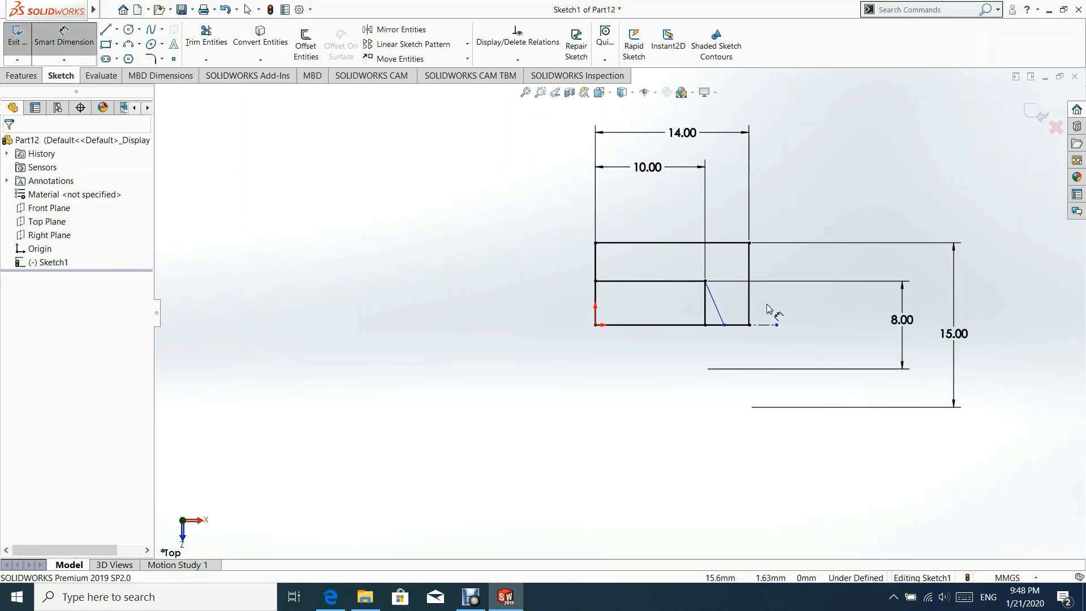
Dimension the angle between the slanted line and the large rectangle's bottom edge as 60° and exit the sketch.
scroll(764, 293, "down", 3)
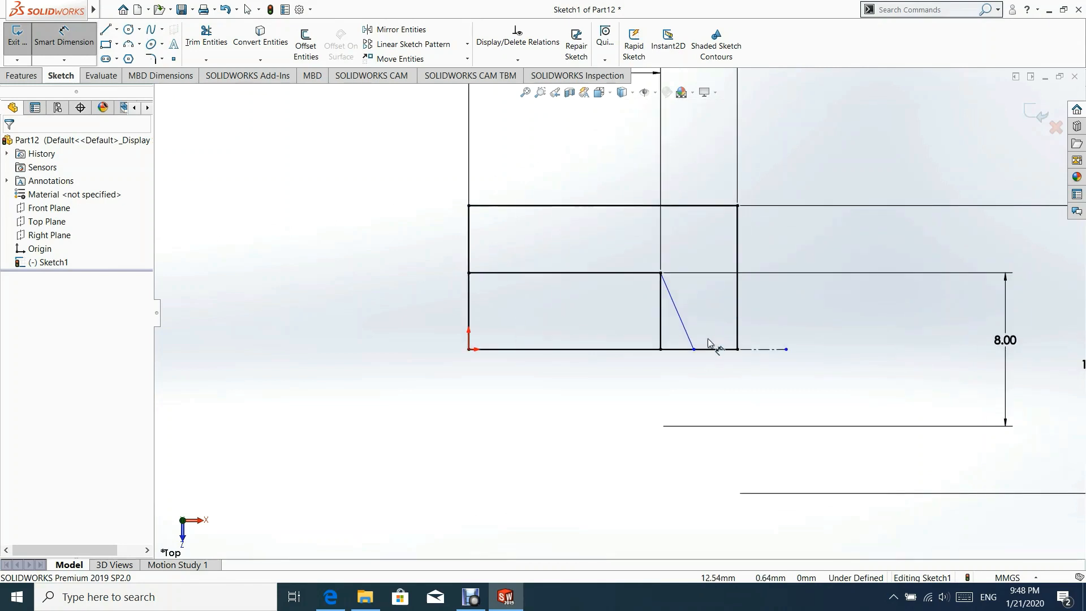
left_click(690, 340)
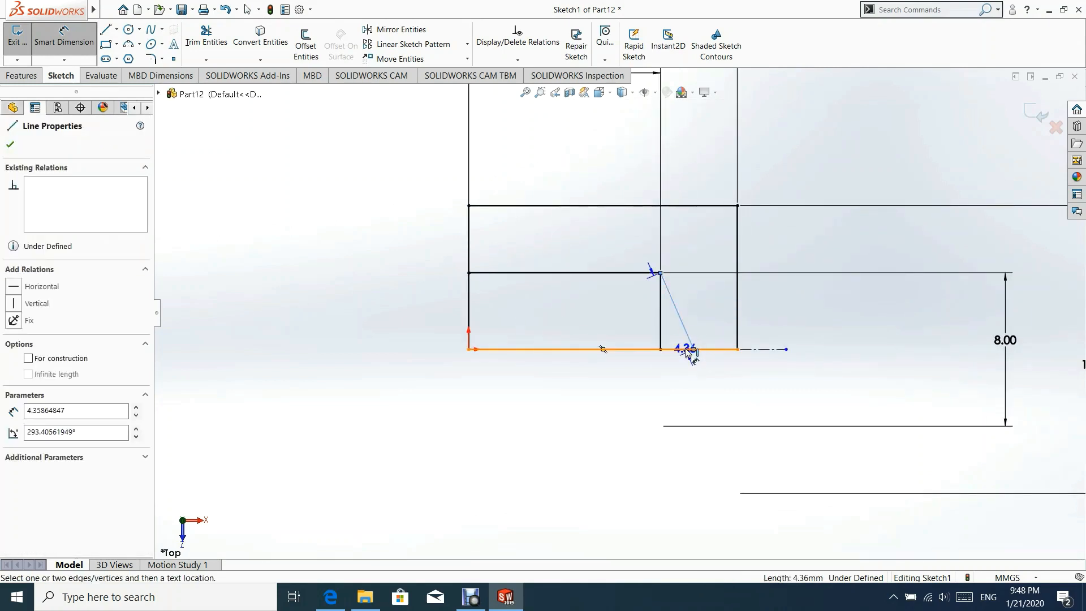
left_click(690, 350)
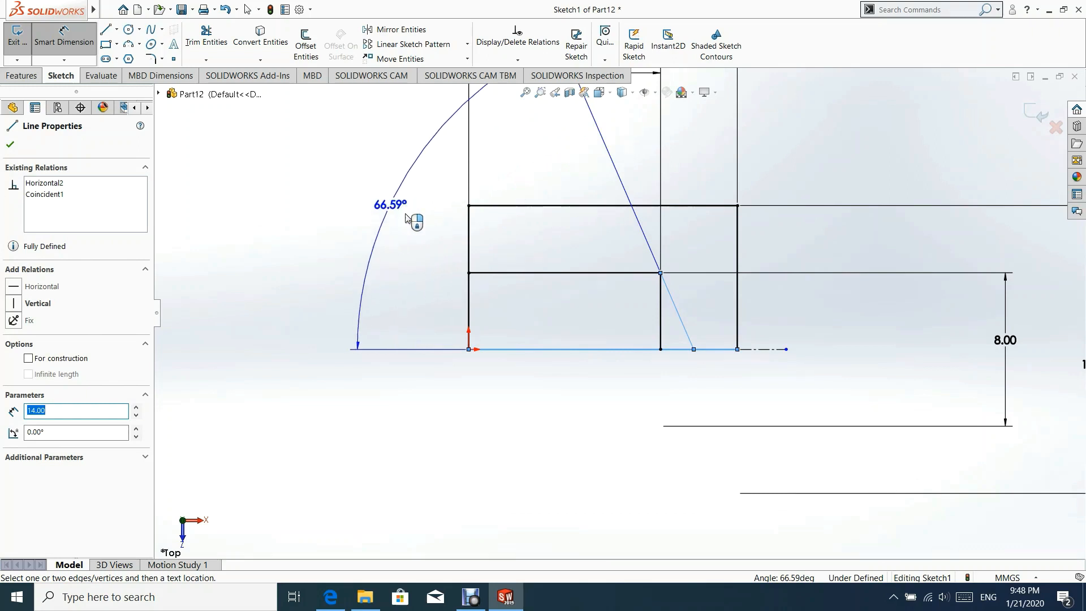
left_click(631, 320)
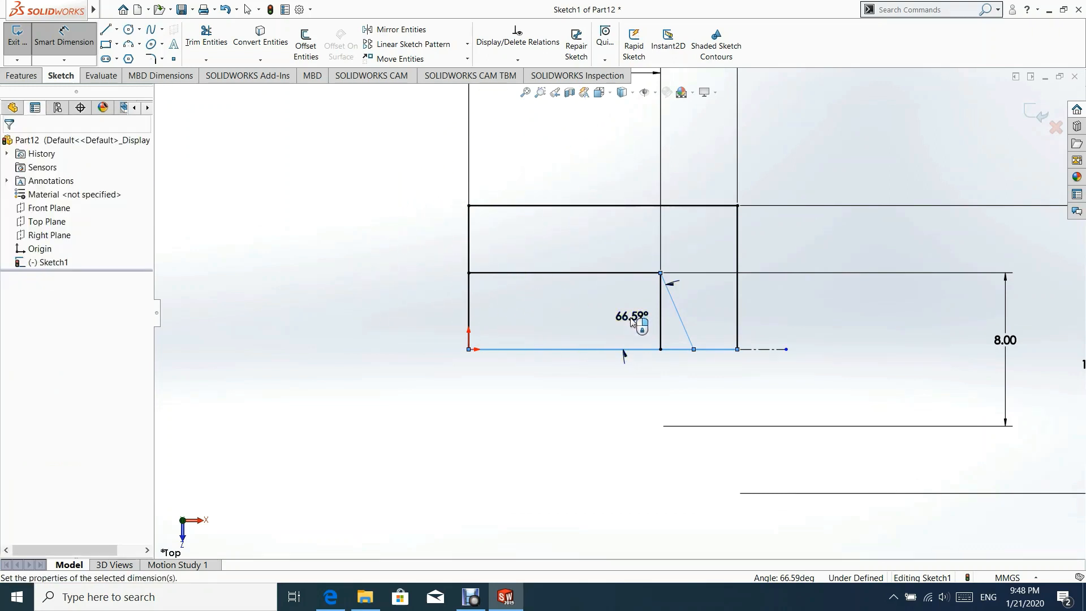
type("60")
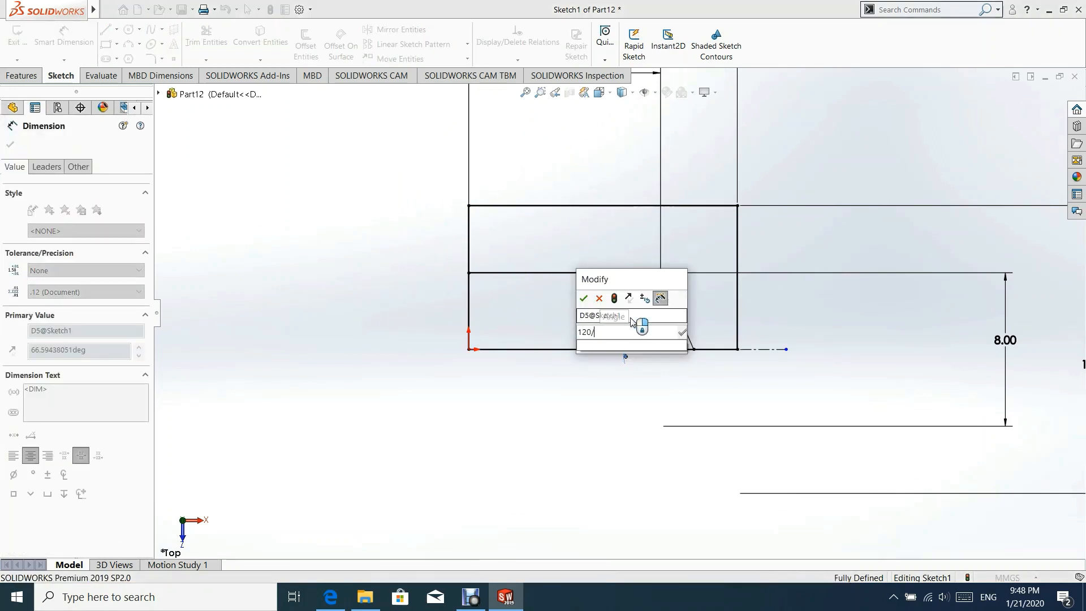
key("Return")
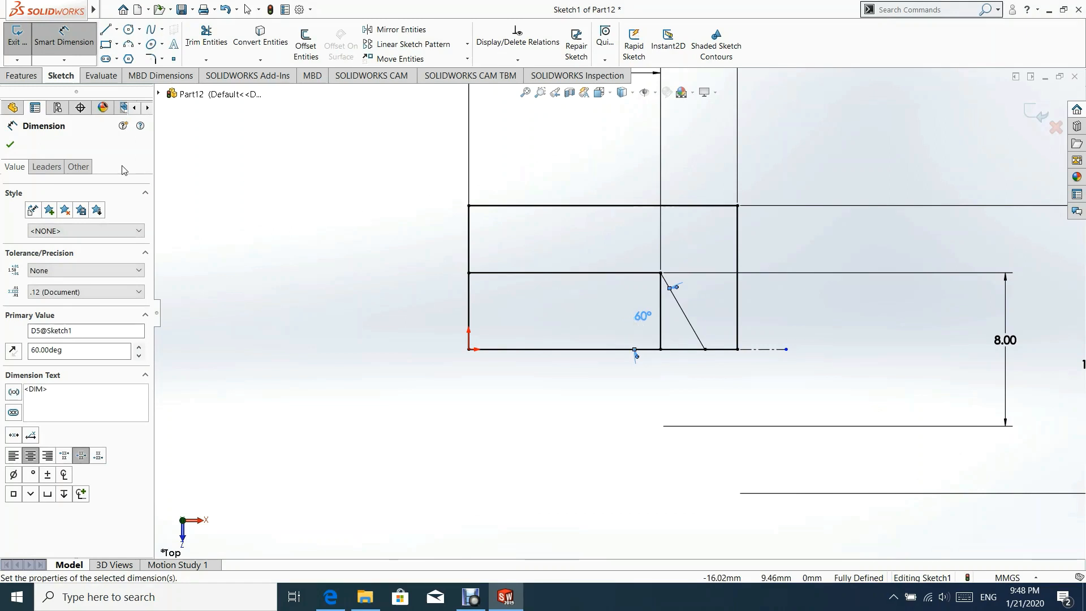
left_click(10, 145)
scroll(618, 313, "up", 2)
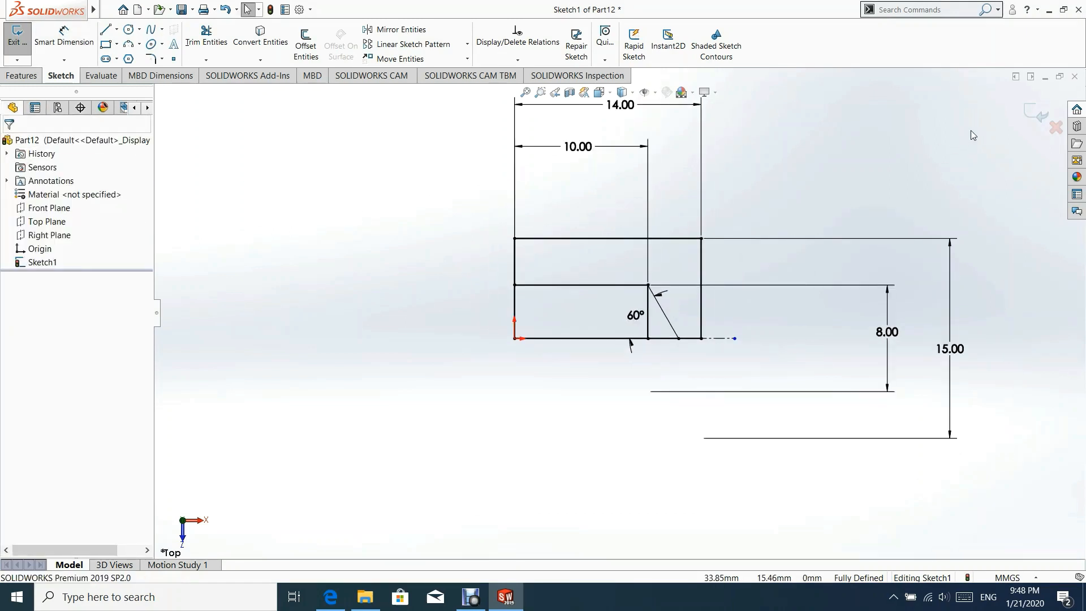
left_click(1029, 108)
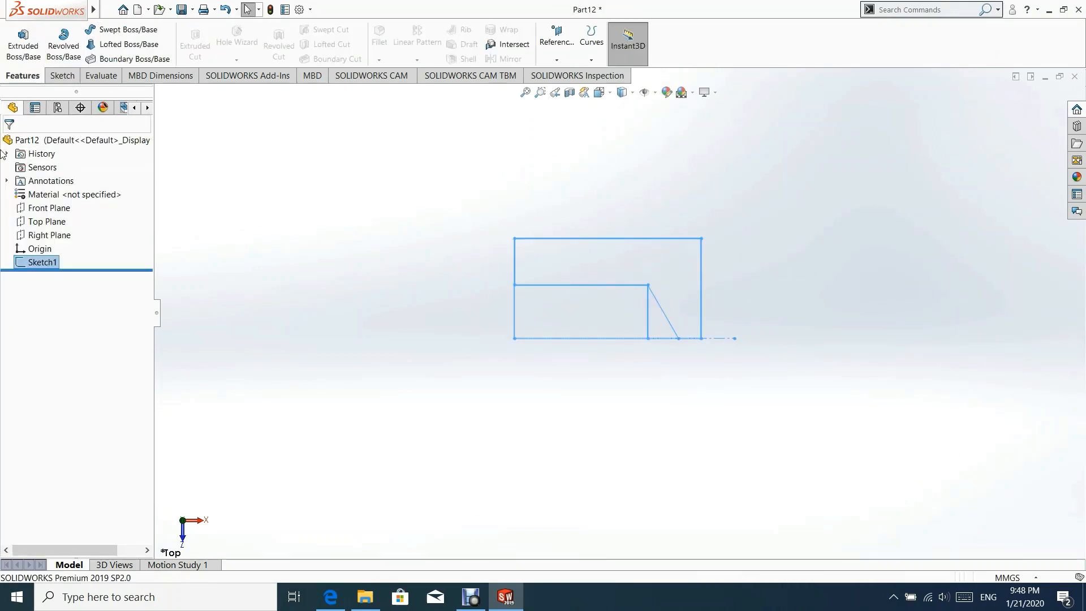
Revolve the outer contour between the two rectangles and beyond the slanted line 360° about the centerline.
left_click(63, 44)
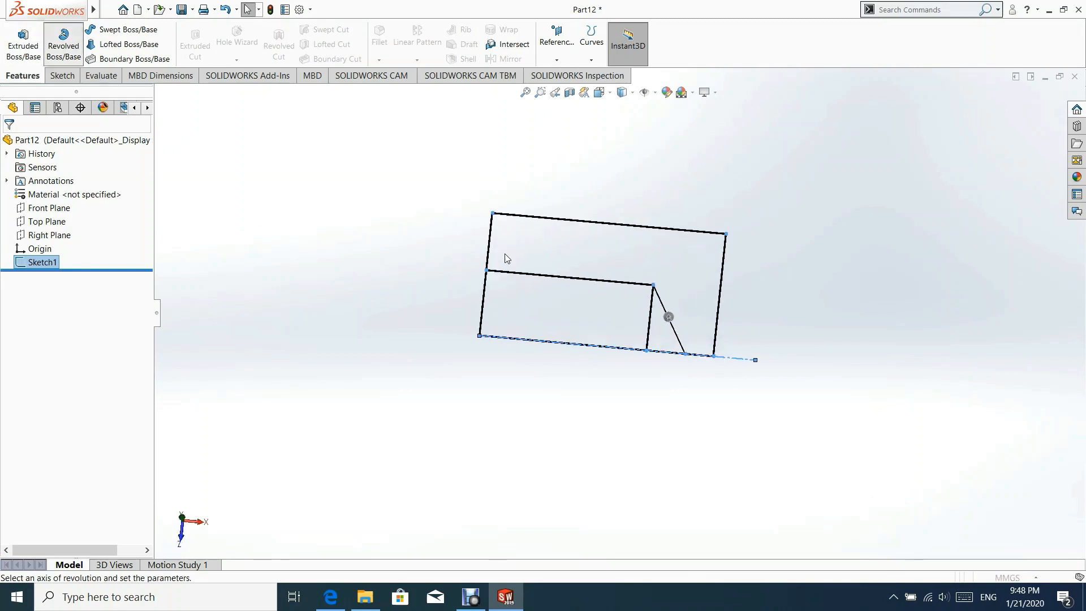
left_click(78, 326)
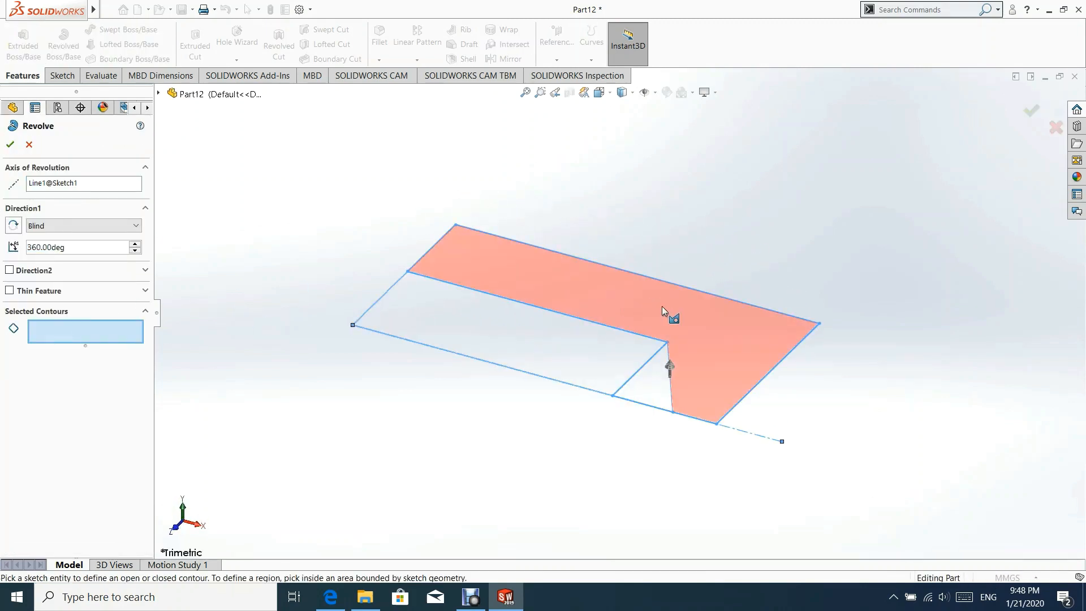
left_click(729, 322)
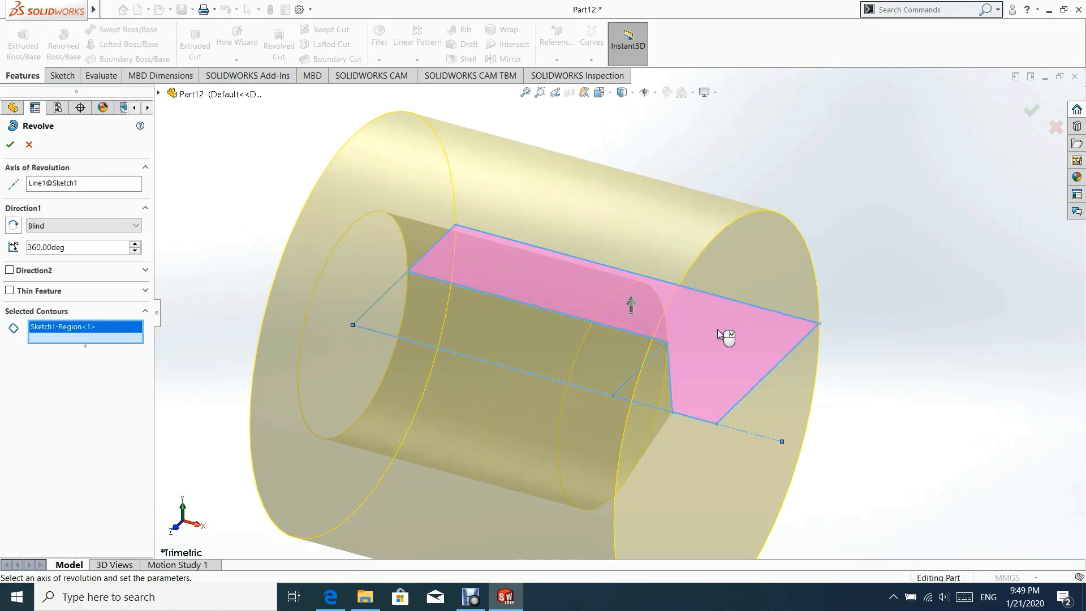
left_click(9, 145)
scroll(652, 309, "up", 3)
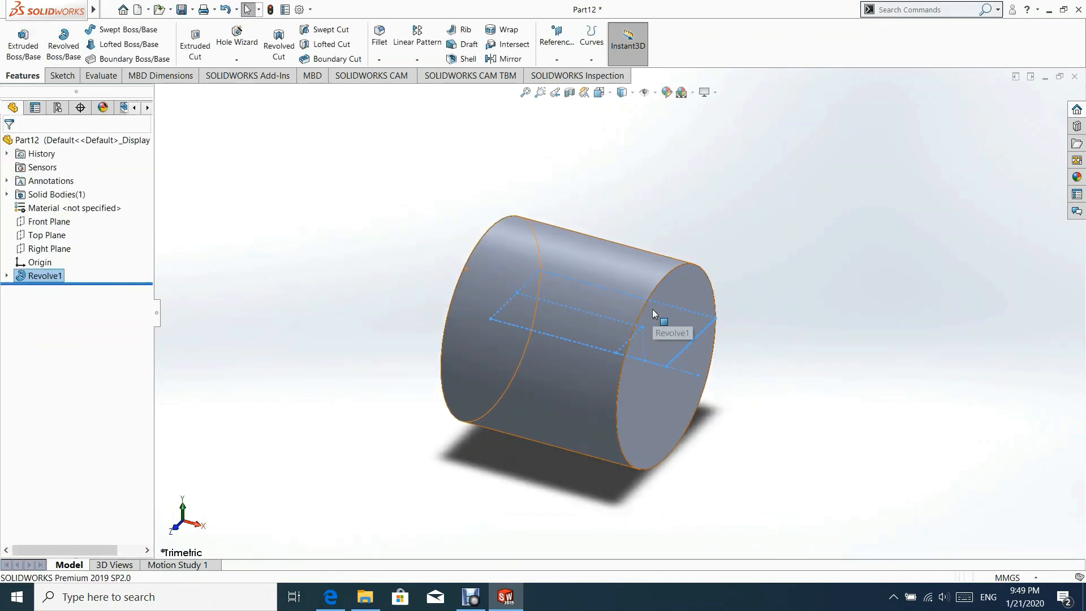
mouse_move(653, 309)
middle_mouse_down()
mouse_move(573, 286)
mouse_move(700, 352)
mouse_move(593, 342)
middle_mouse_up()
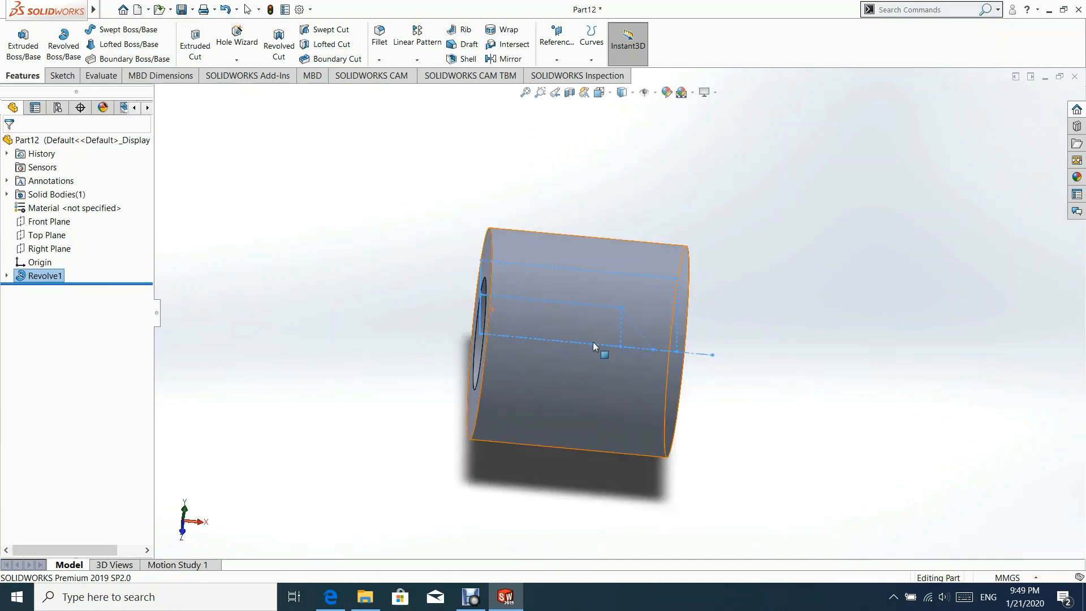
left_click(538, 186)
Save the part as "Handle screw" in the "assembly modeling 1" folder.
left_click(105, 11)
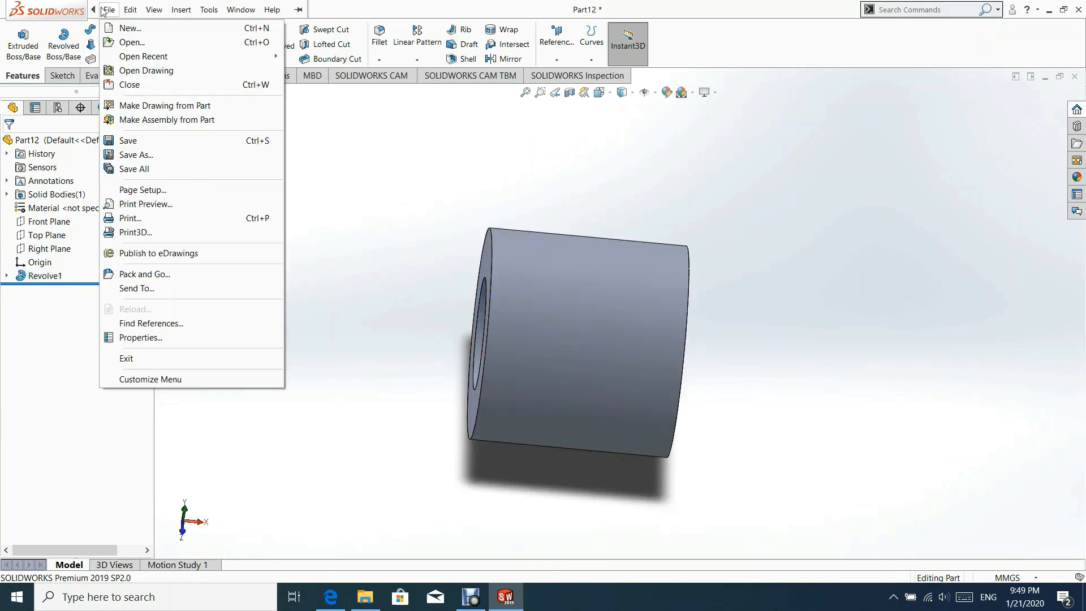
left_click(136, 155)
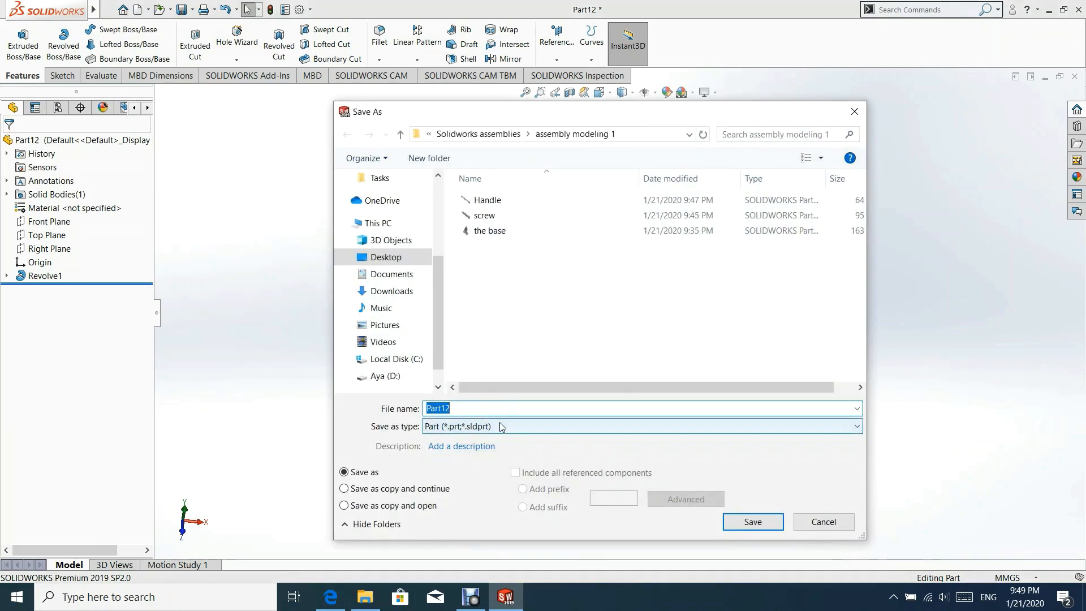
type("Handl")
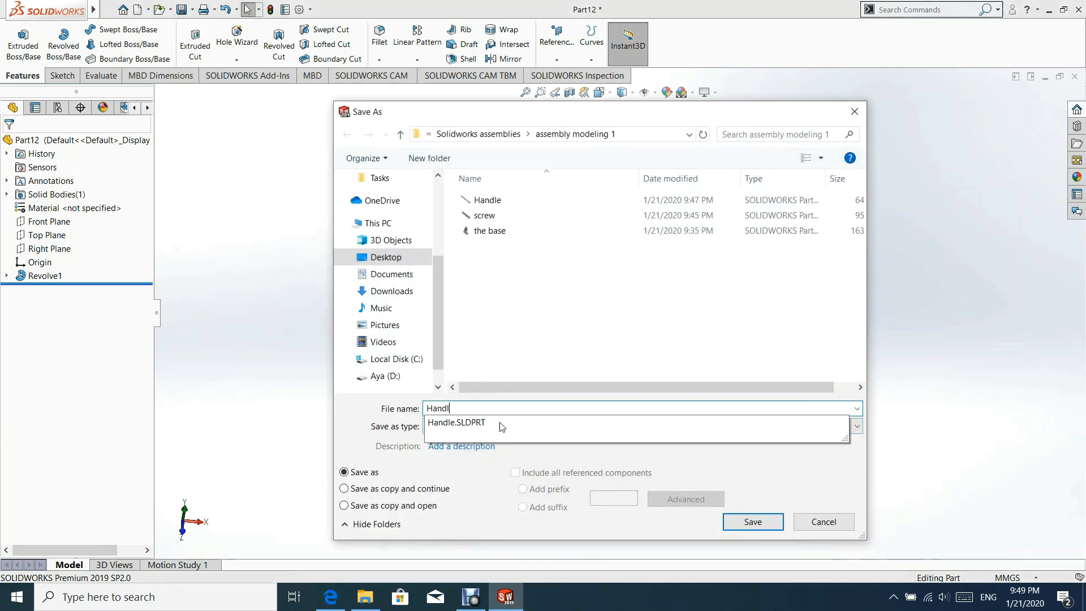
type("e sc")
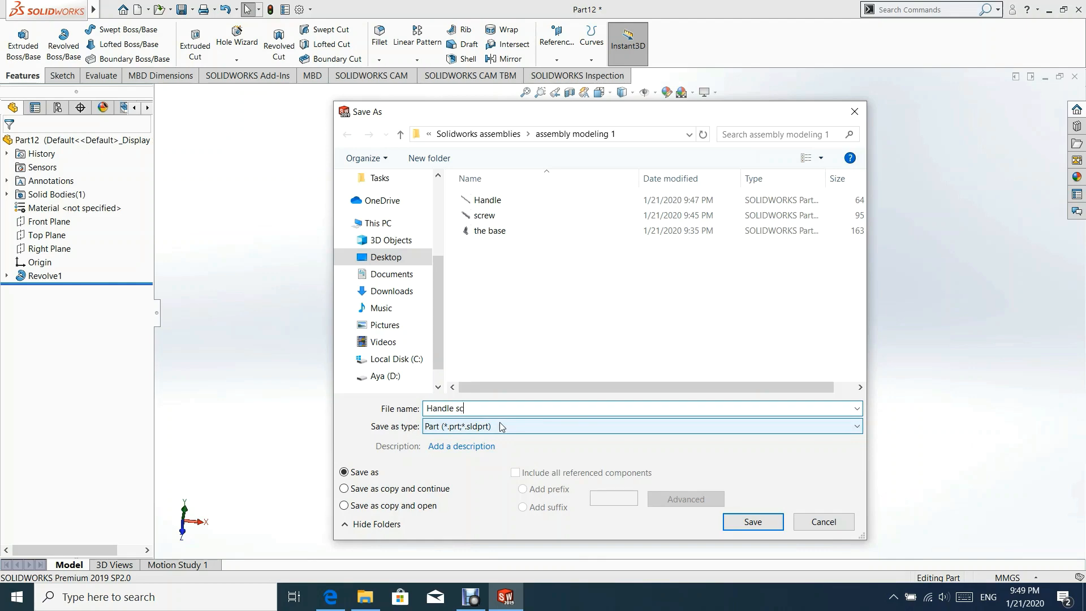
type("rew")
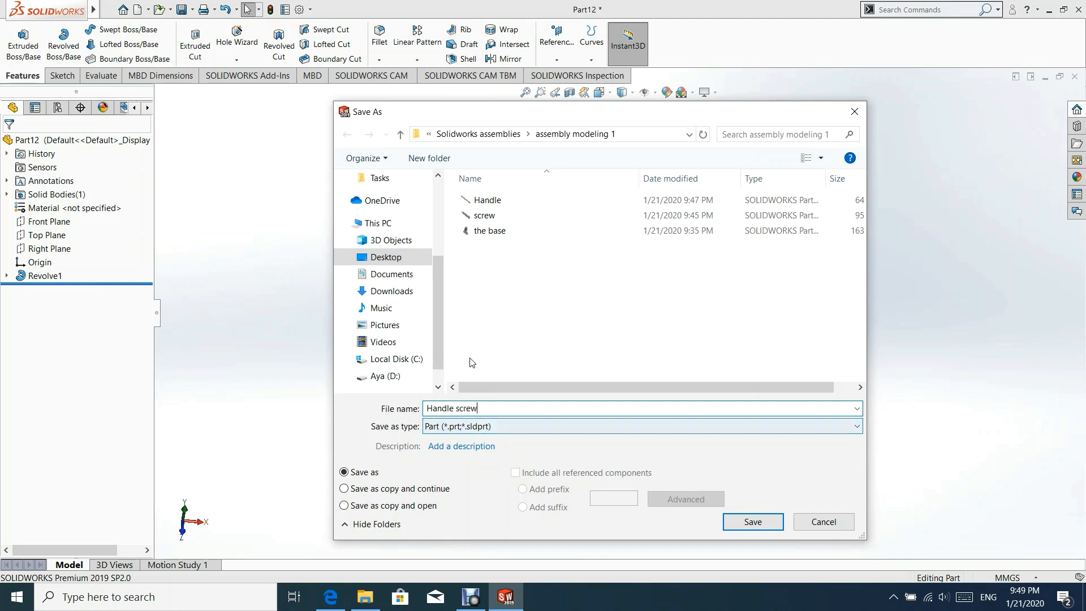
left_click(770, 522)
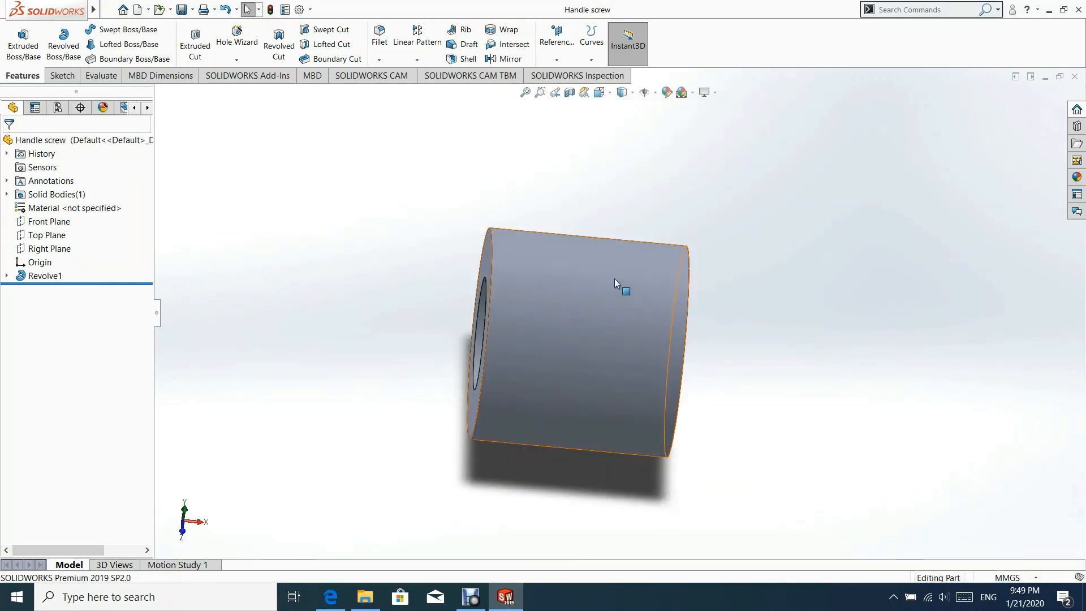